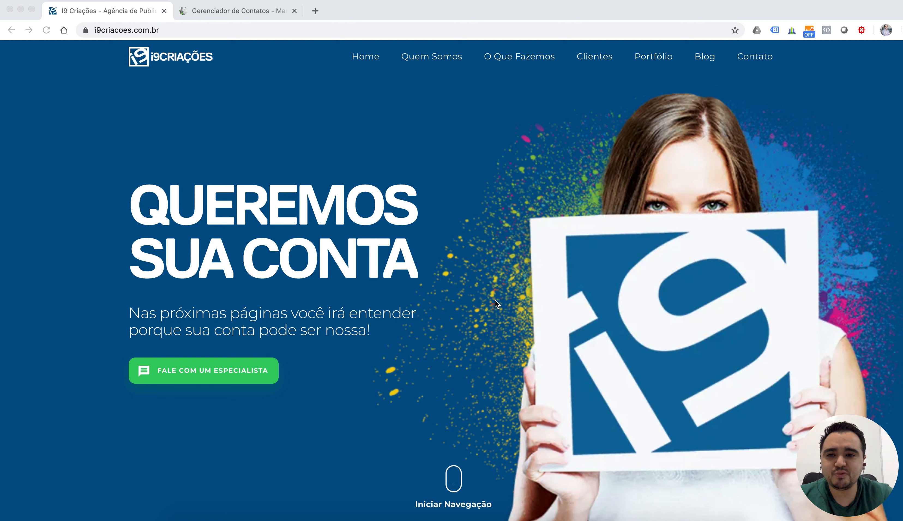
# Show the Gerenciador de Contatos page and switch to the Atualizando mailing_v3 workbook in Excel.
pyautogui.click(214, 12)
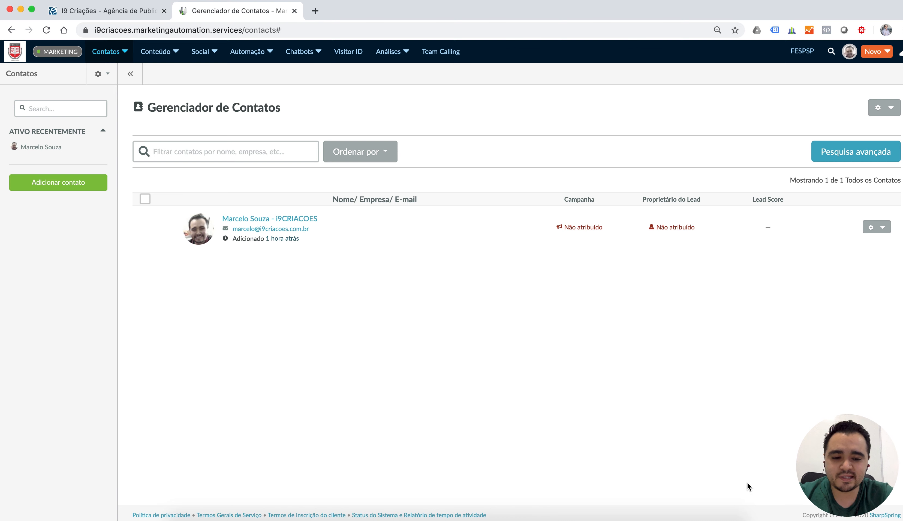
pyautogui.click(696, 516)
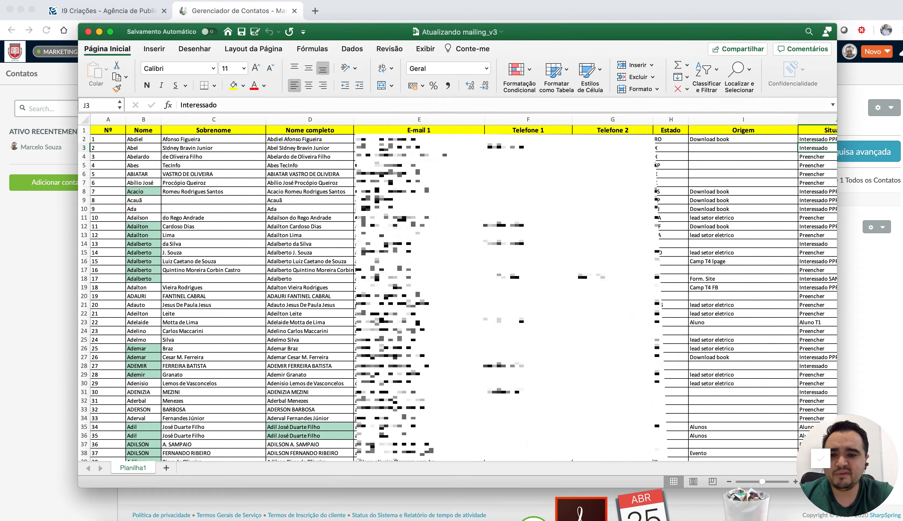
pyautogui.click(100, 32)
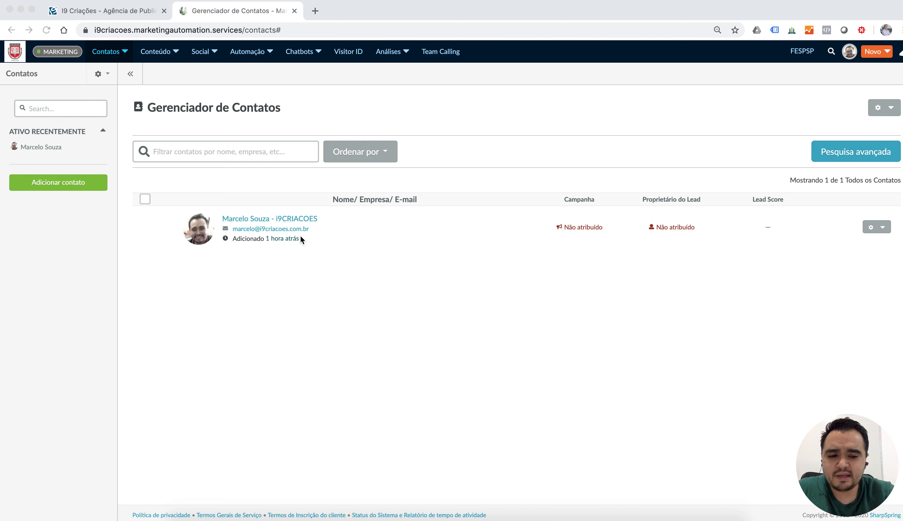
pyautogui.click(693, 515)
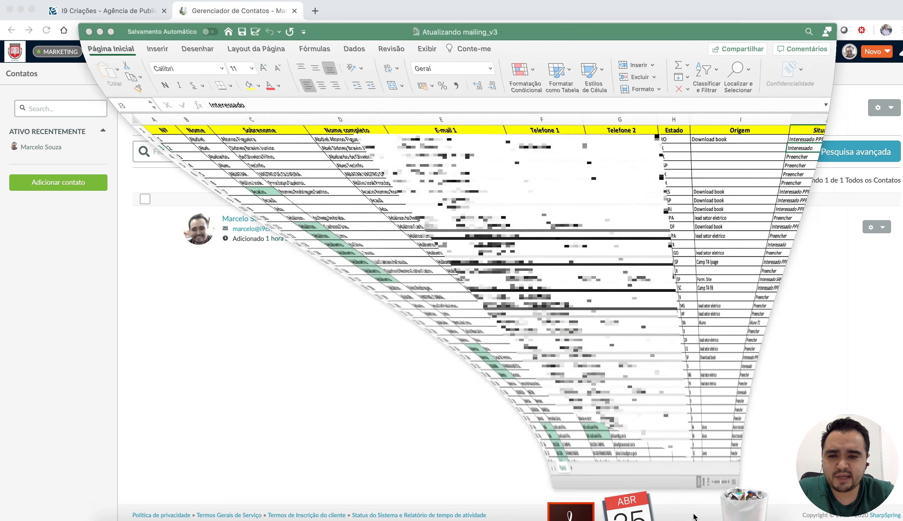
# Maximize the spreadsheet window and widen the Nome column.
pyautogui.doubleClick(545, 28)
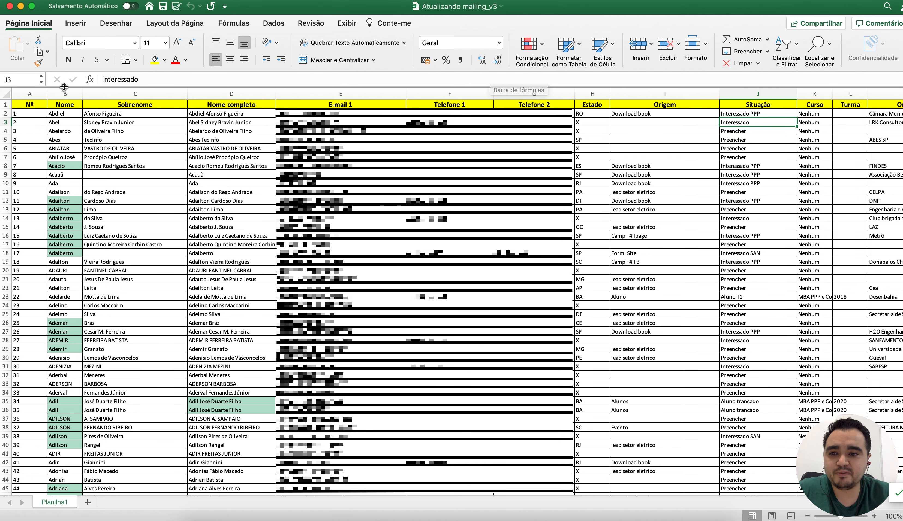
pyautogui.moveTo(82, 93); pyautogui.dragTo(106, 91)
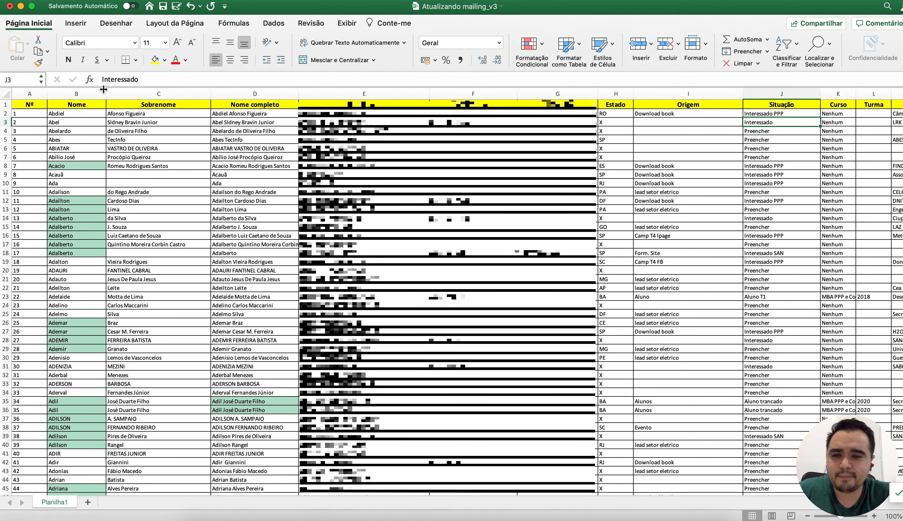
# Look through the rows of the contact list to examine how the name, origin and status columns are filled in.
pyautogui.scroll(-5, 177, 125)
pyautogui.scroll(-10, 100, 106)
pyautogui.scroll(15, 101, 105)
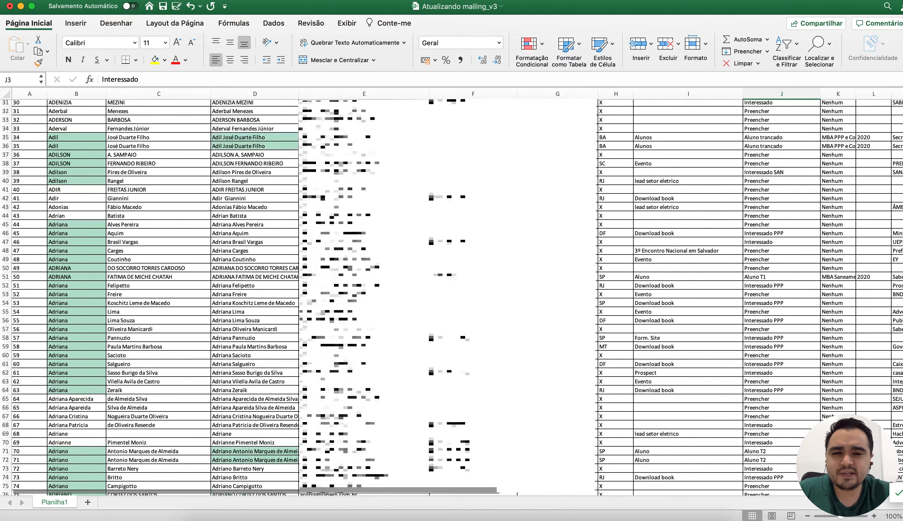
pyautogui.scroll(-10, 101, 132)
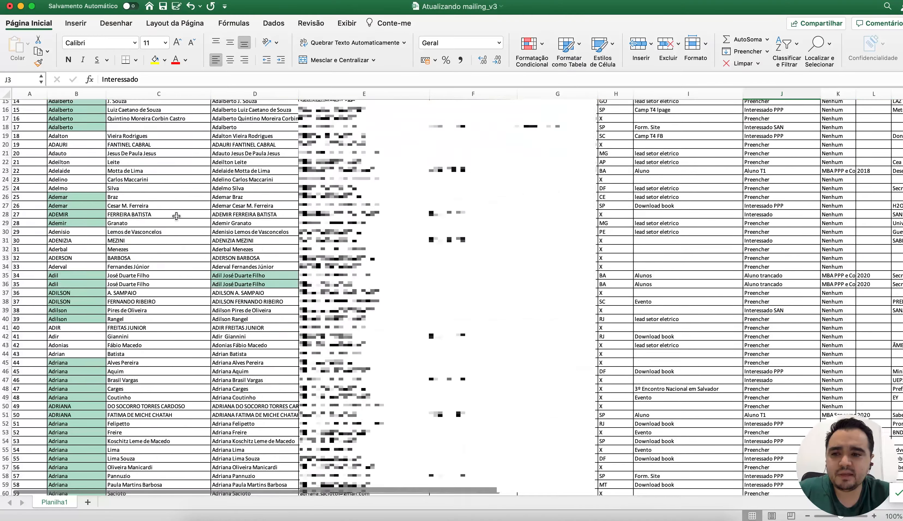
pyautogui.scroll(9, 791, 191)
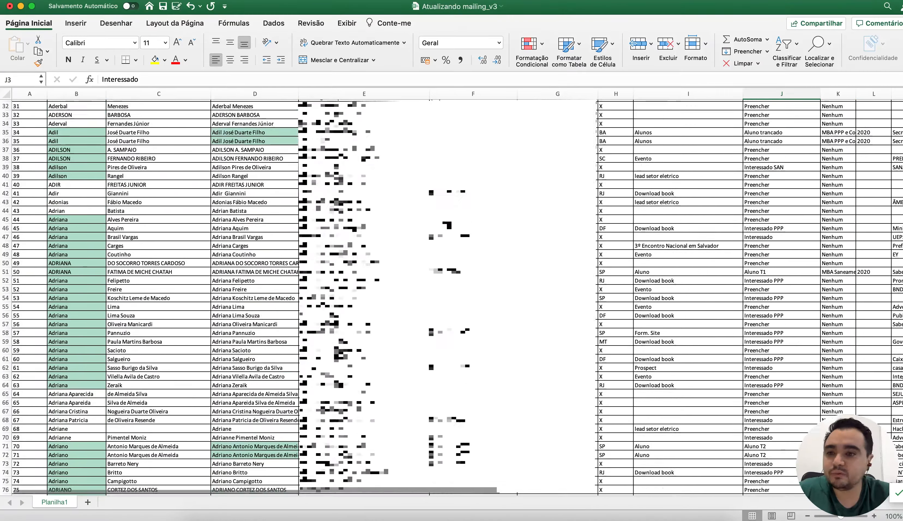
pyautogui.scroll(4, 290, 210)
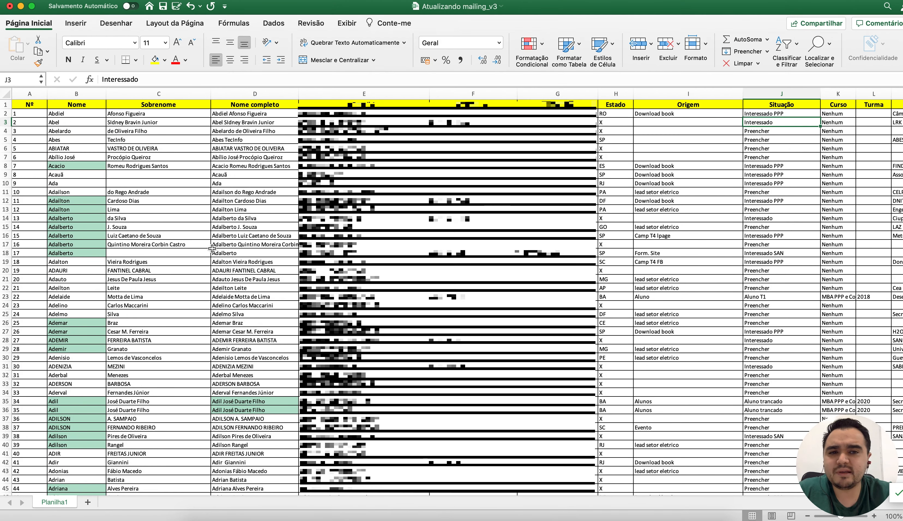
pyautogui.scroll(-10, 215, 247)
pyautogui.scroll(10, 218, 243)
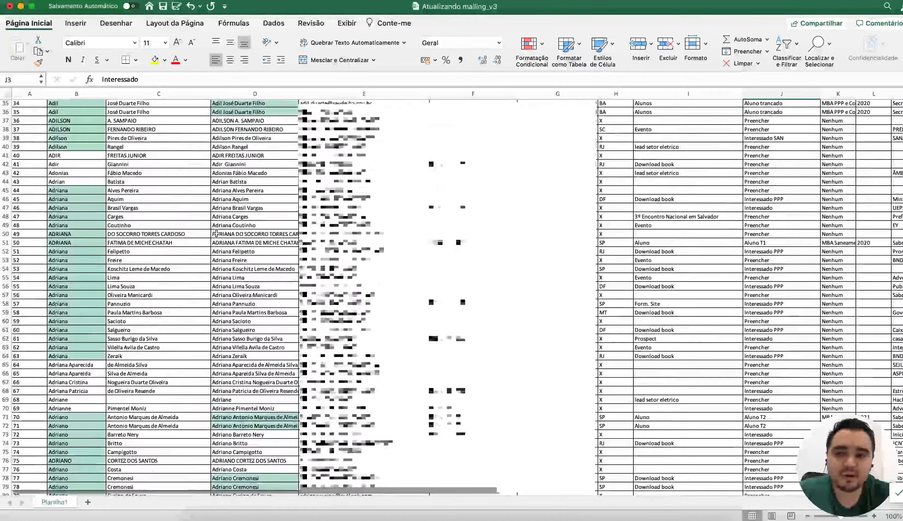
pyautogui.scroll(1, 207, 231)
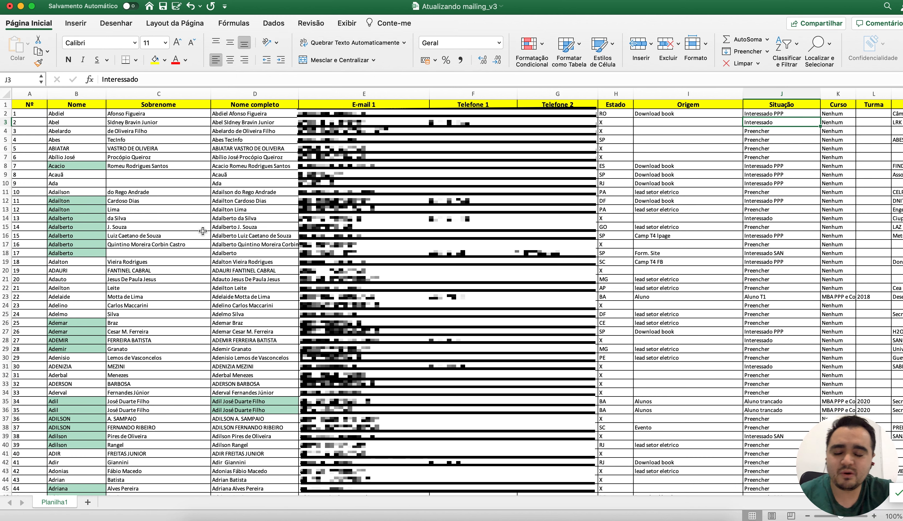
pyautogui.hscroll(2, 202, 231)
pyautogui.hscroll(-2, 203, 231)
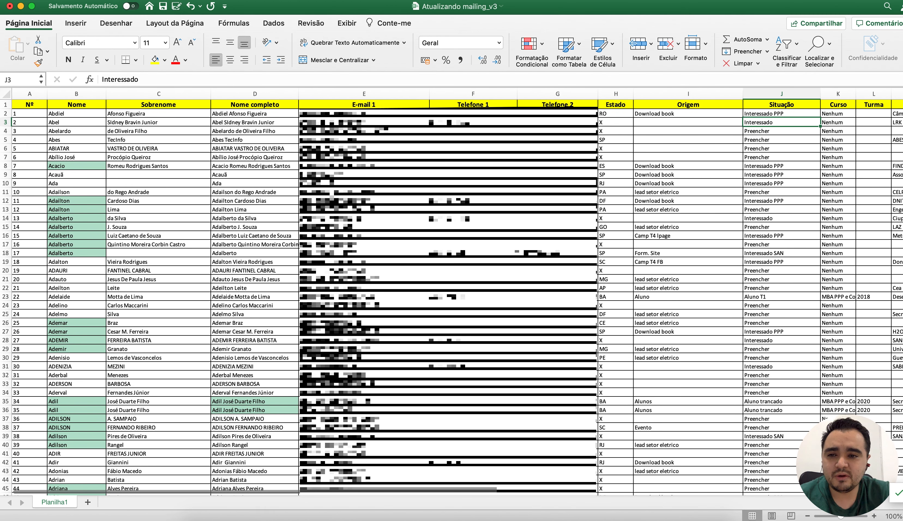
# Go through the Nome, Sobrenome, Nome completo, E-mail 1, Telefone 1 and Telefone 2 columns by selecting each in turn.
pyautogui.click(77, 94)
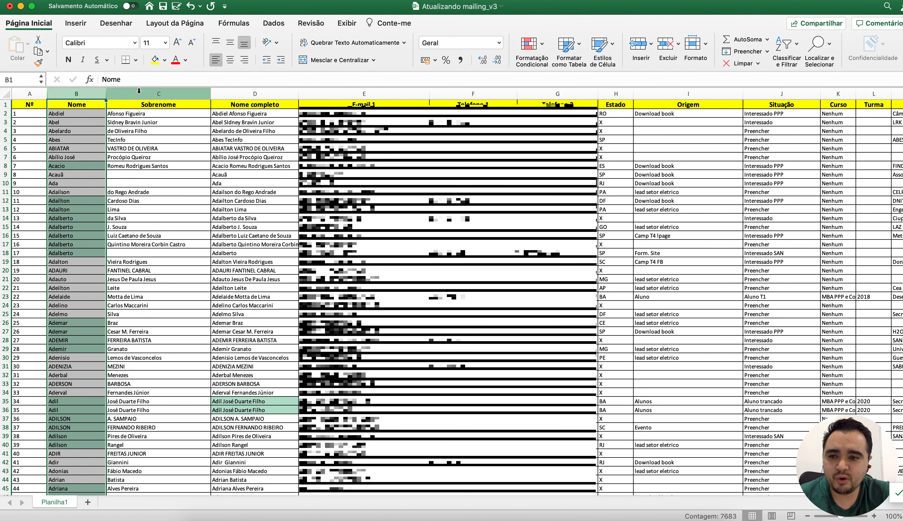
pyautogui.click(152, 92)
pyautogui.click(254, 93)
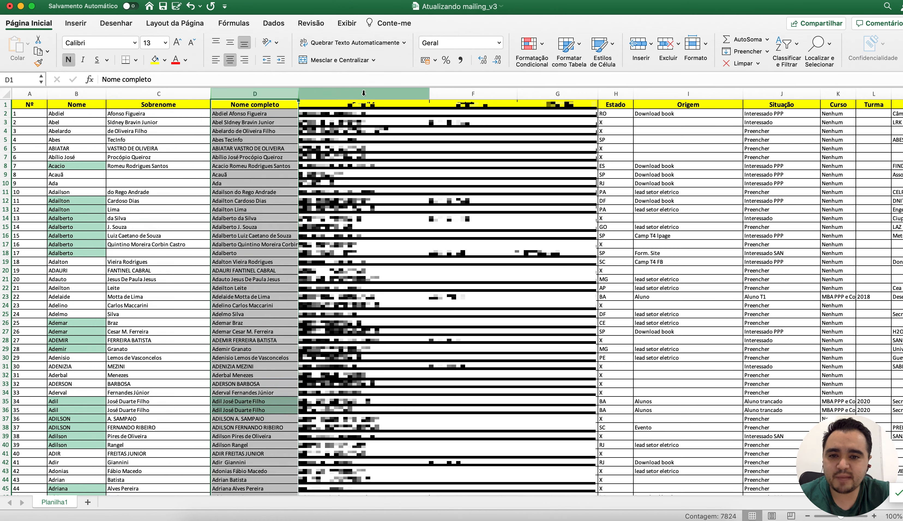
pyautogui.click(364, 91)
pyautogui.click(473, 94)
pyautogui.click(557, 94)
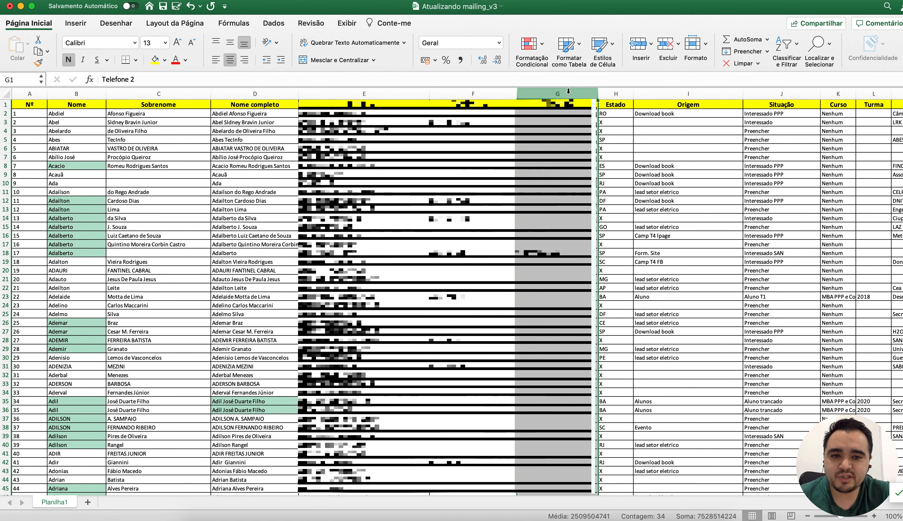
# Review the Estado, Origem and Situação columns by selecting each one in turn.
pyautogui.hscroll(3, 587, 93)
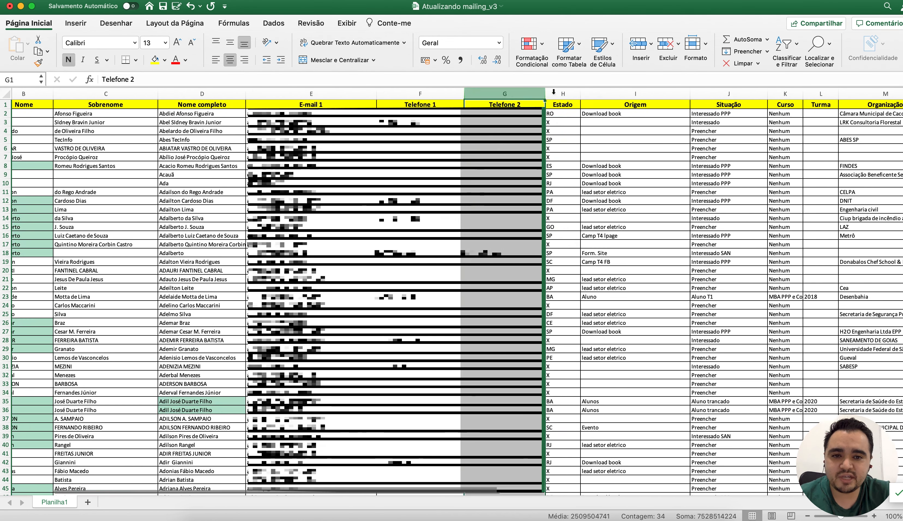
pyautogui.click(566, 92)
pyautogui.hscroll(6, 407, 102)
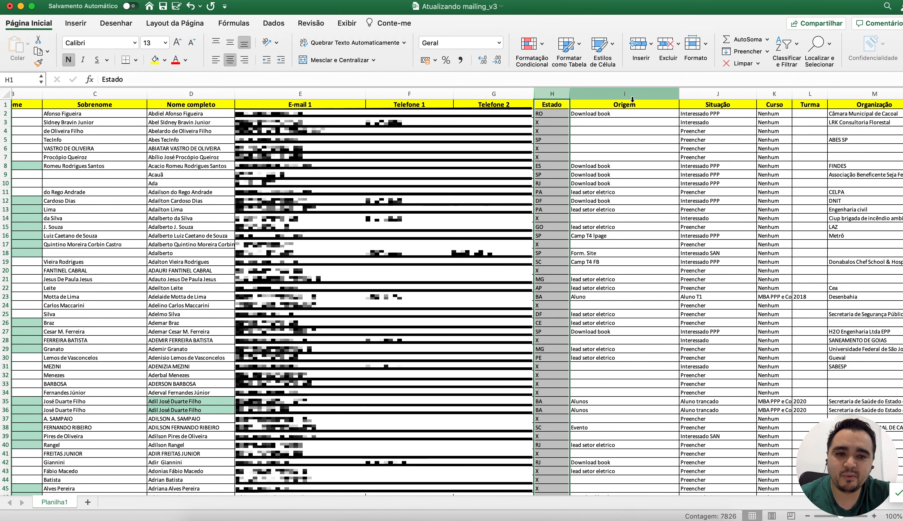
pyautogui.click(373, 93)
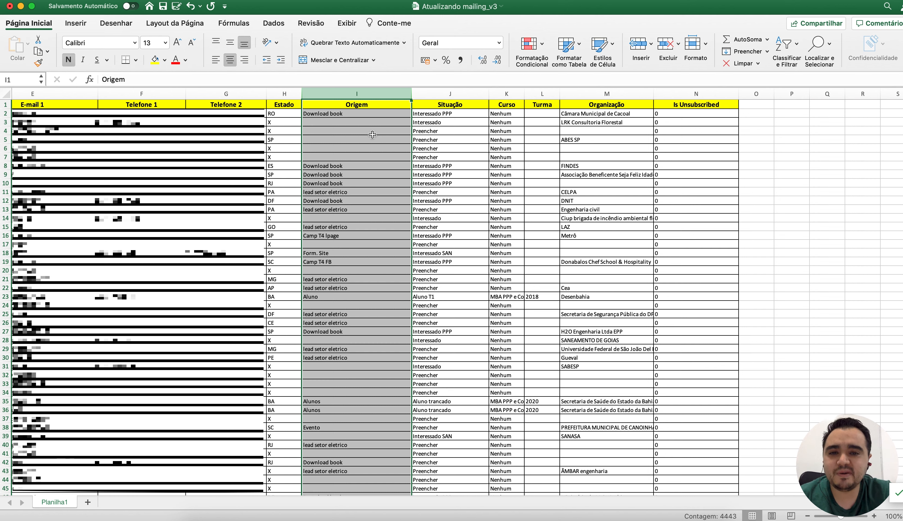
pyautogui.click(467, 92)
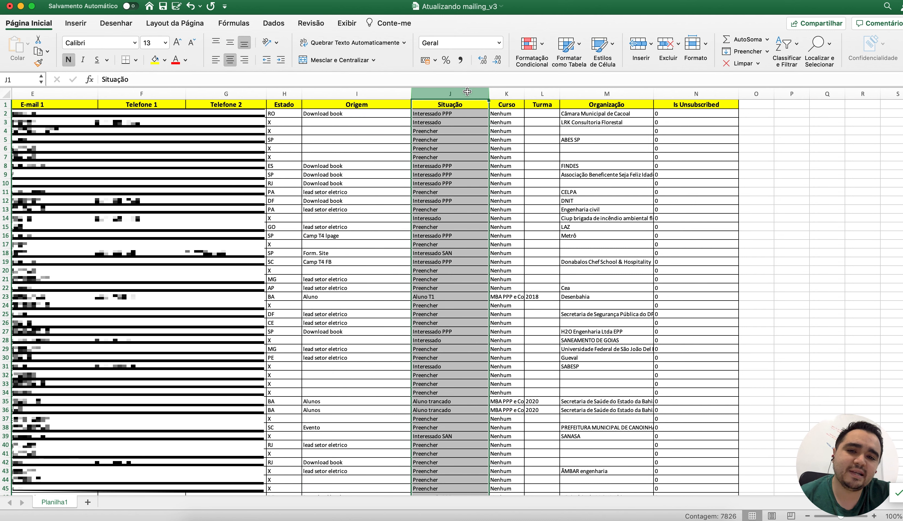
# Widen the Curso and Turma columns, and review the Organização and Is Unsubscribed columns.
pyautogui.moveTo(524, 94); pyautogui.dragTo(599, 92)
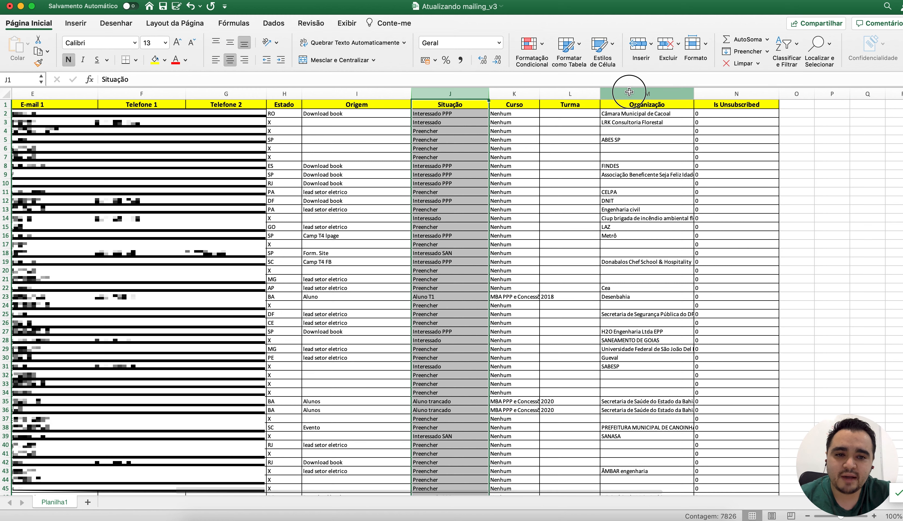
pyautogui.click(636, 93)
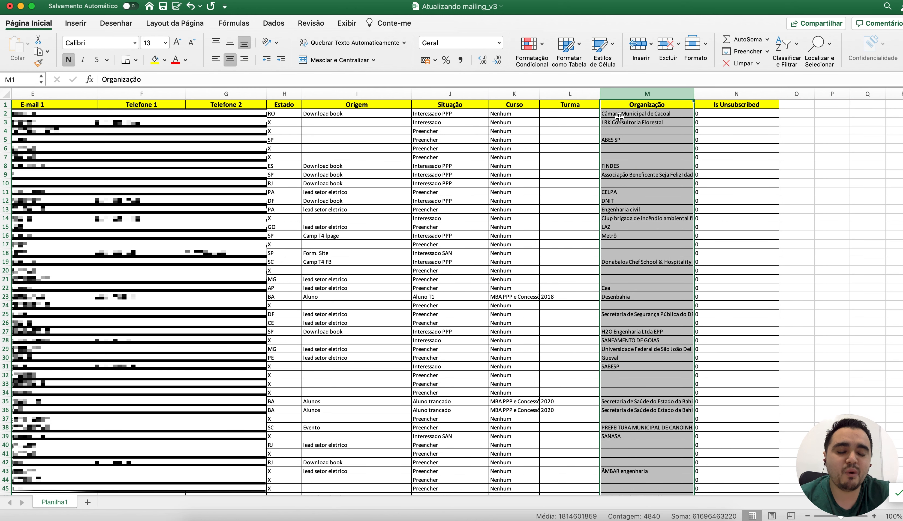
pyautogui.click(701, 93)
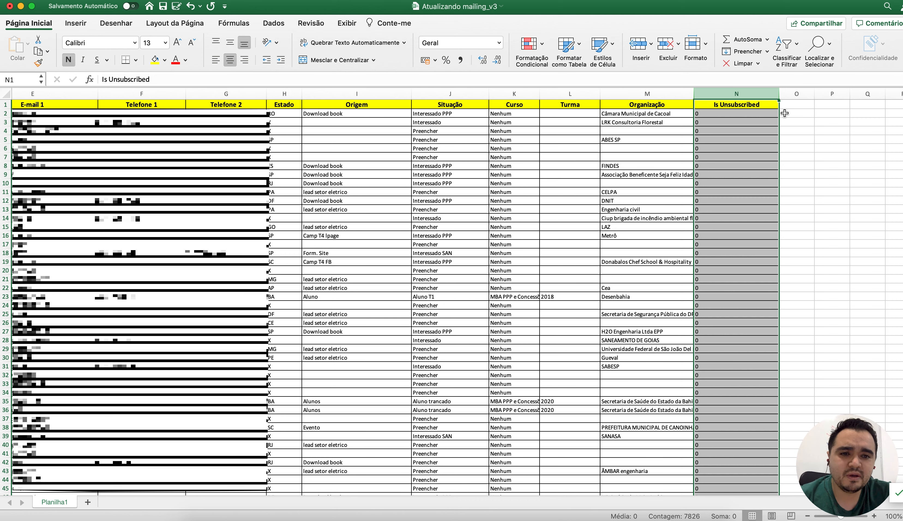
pyautogui.hscroll(-5, 485, 126)
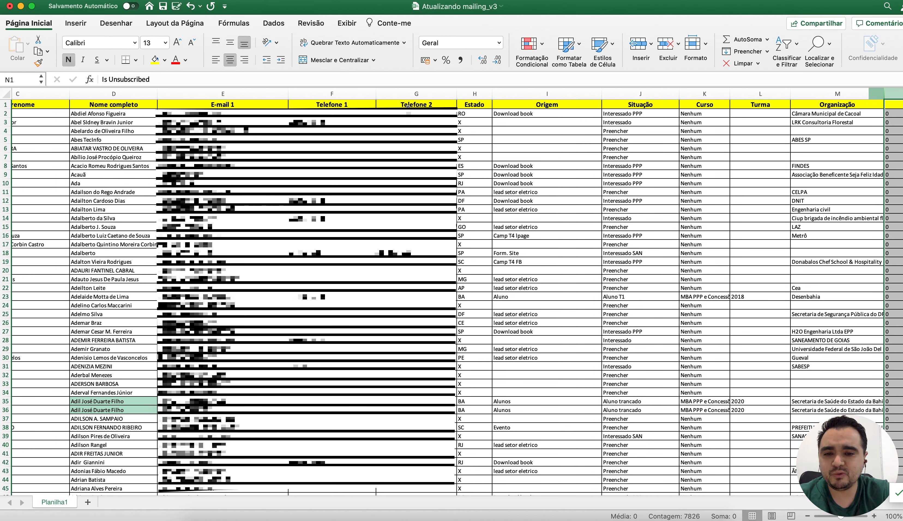
pyautogui.hscroll(7, 408, 106)
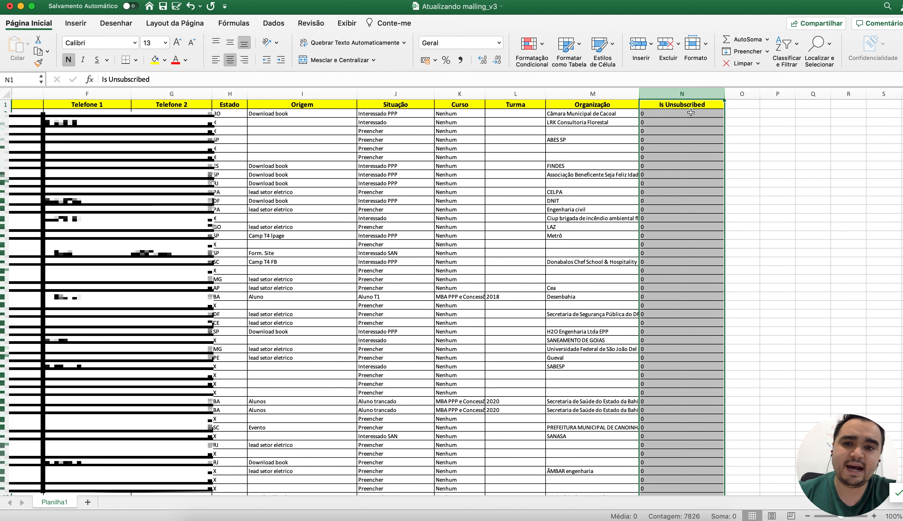
pyautogui.click(761, 147)
pyautogui.press('super+shift+Down')
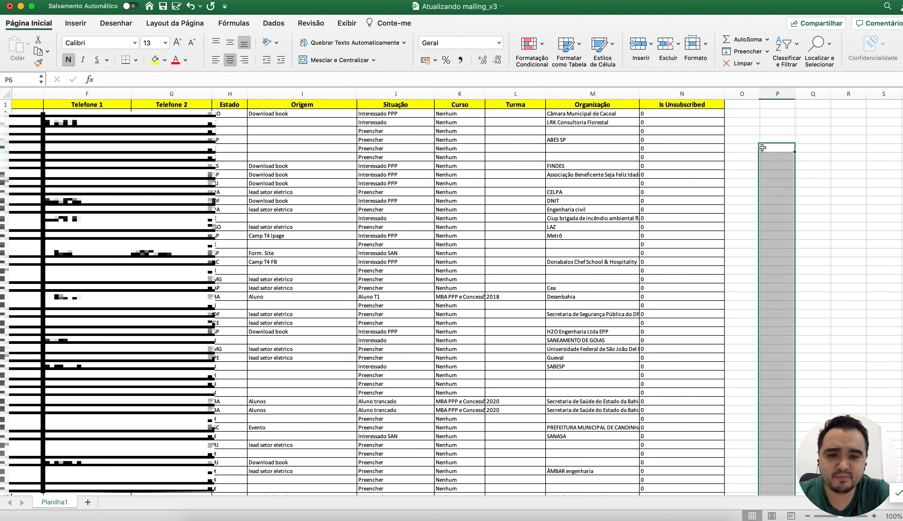
pyautogui.click(762, 146)
# Return to the start of the sheet and select the Nome, Sobrenome, Nome completo and E-mail 1 columns in turn.
pyautogui.hscroll(-8, 730, 150)
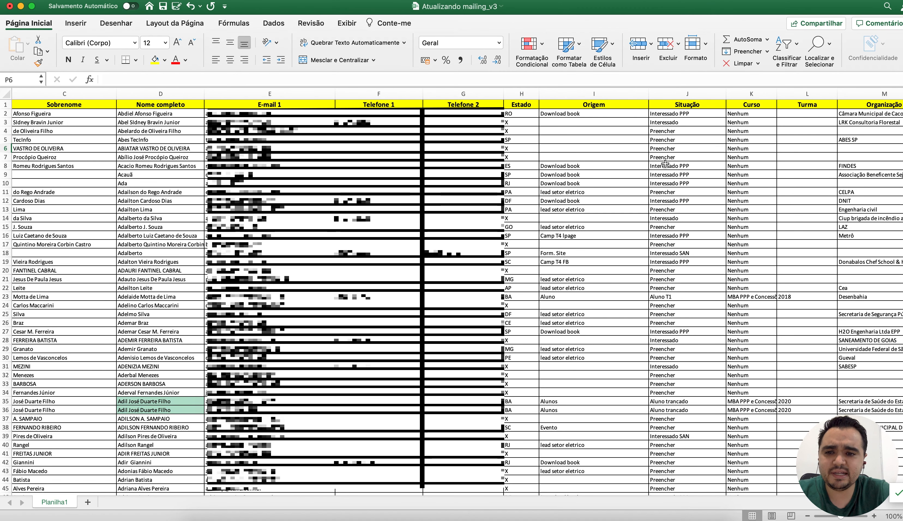
pyautogui.hscroll(-3, 631, 168)
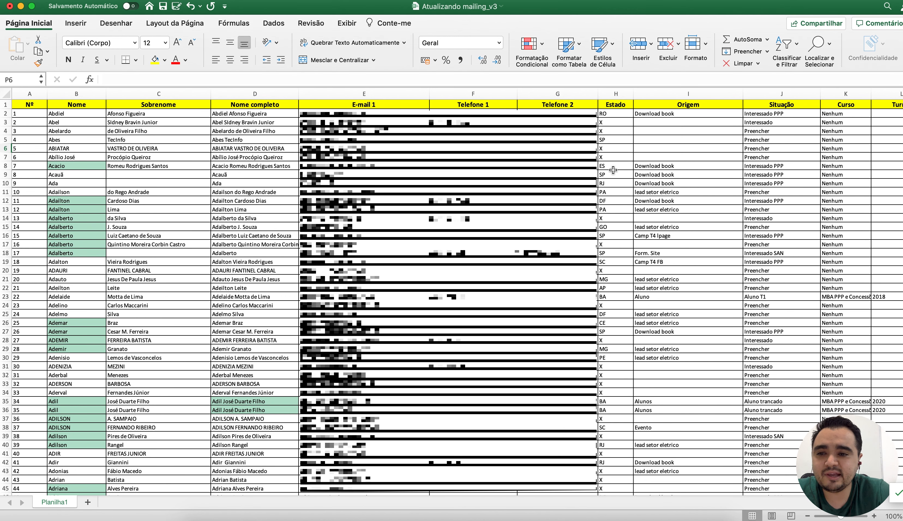
pyautogui.click(85, 92)
pyautogui.click(159, 93)
pyautogui.click(254, 93)
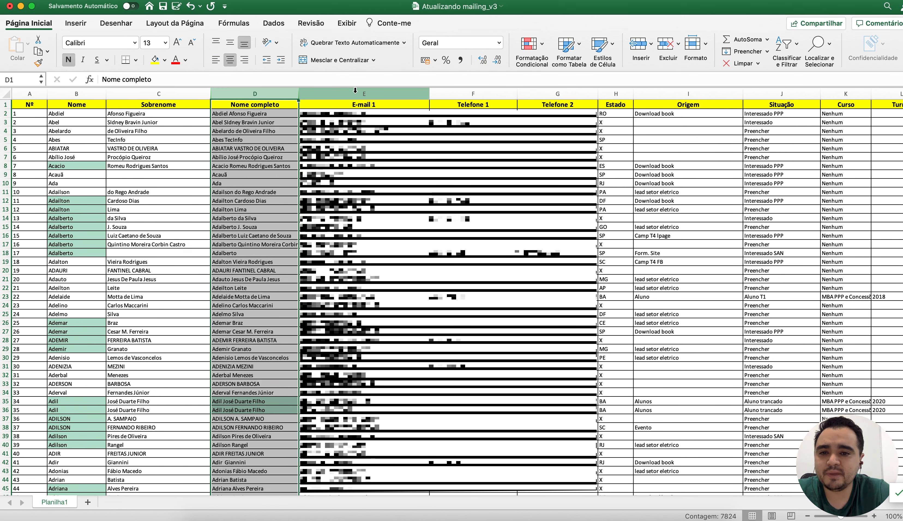
pyautogui.click(355, 91)
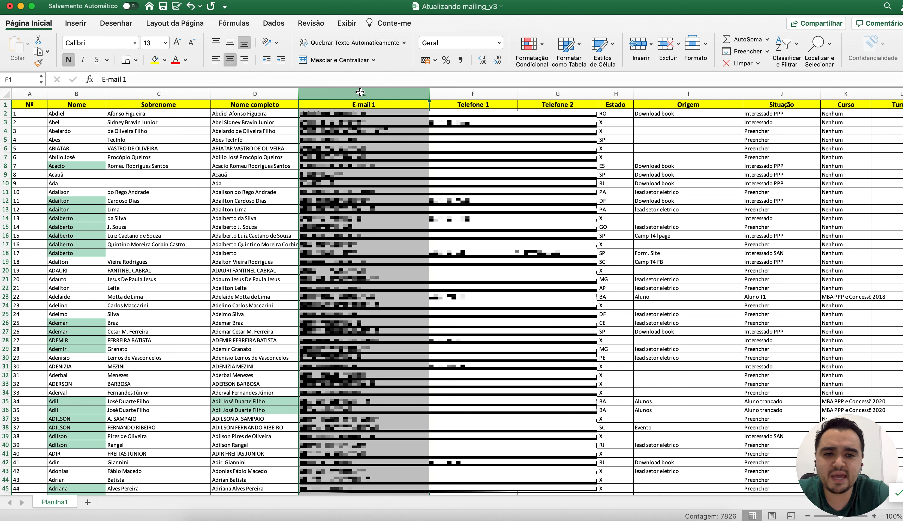
pyautogui.press('XF86AudioLowerVolume')
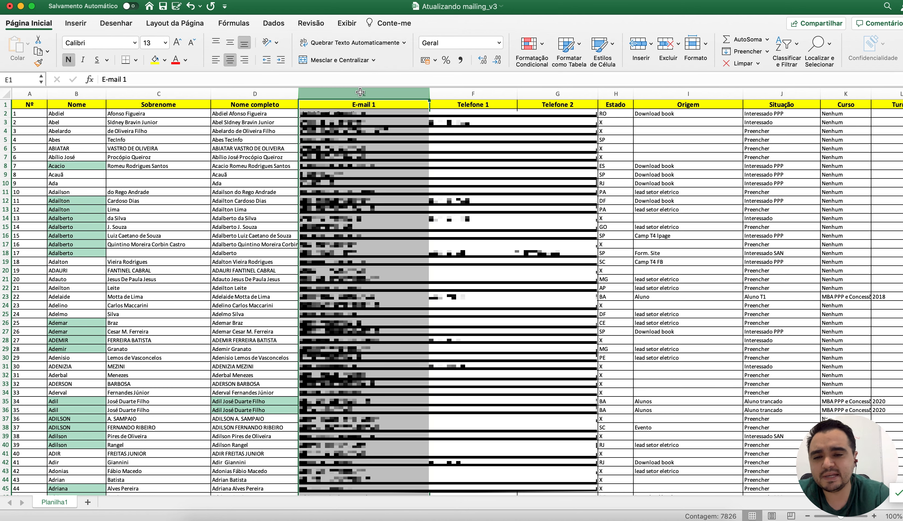
# Widen the Curso column to fit its entries, and review the Curso and Turma columns, finishing on the Curso heading cell.
pyautogui.hscroll(3, 701, 105)
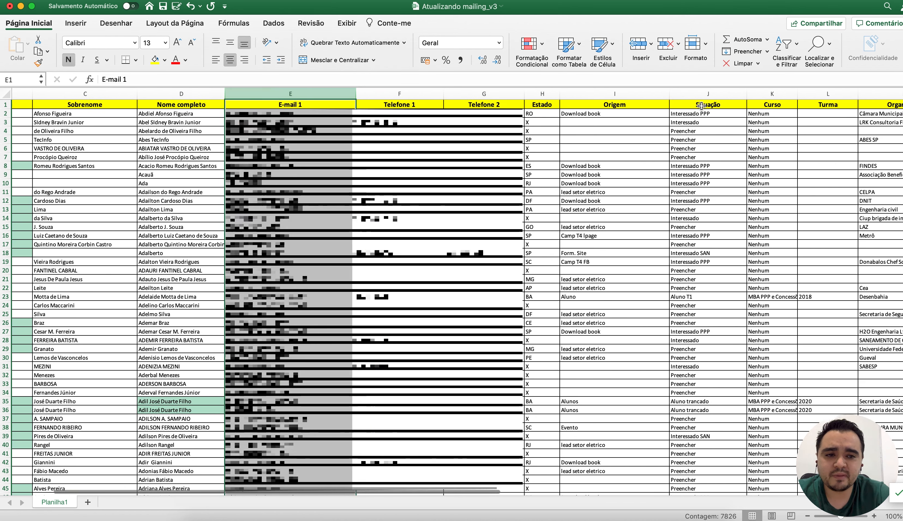
pyautogui.hscroll(6, 701, 105)
pyautogui.moveTo(650, 94); pyautogui.dragTo(669, 92)
pyautogui.click(643, 93)
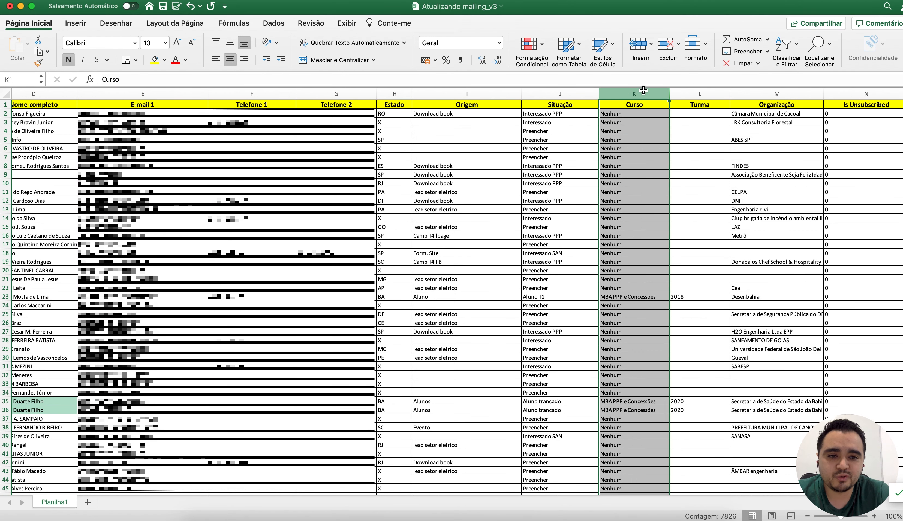
pyautogui.click(700, 93)
pyautogui.click(640, 93)
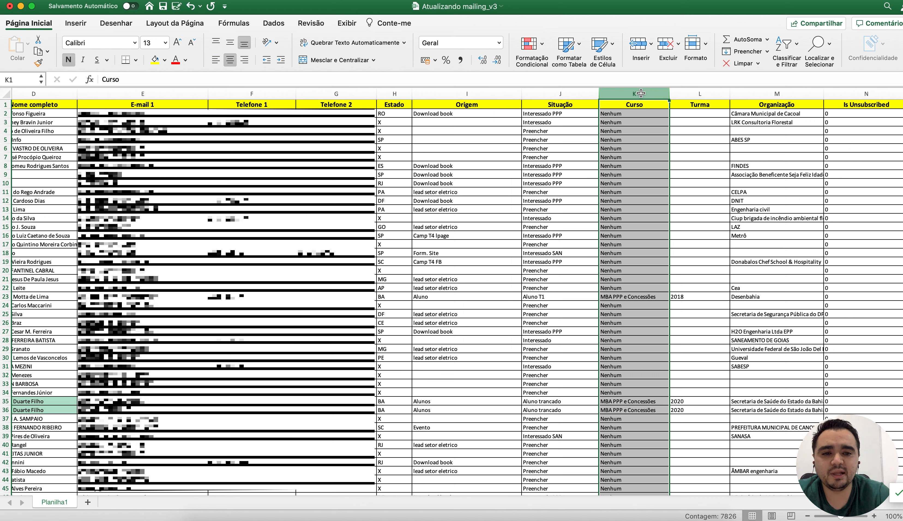
pyautogui.click(638, 105)
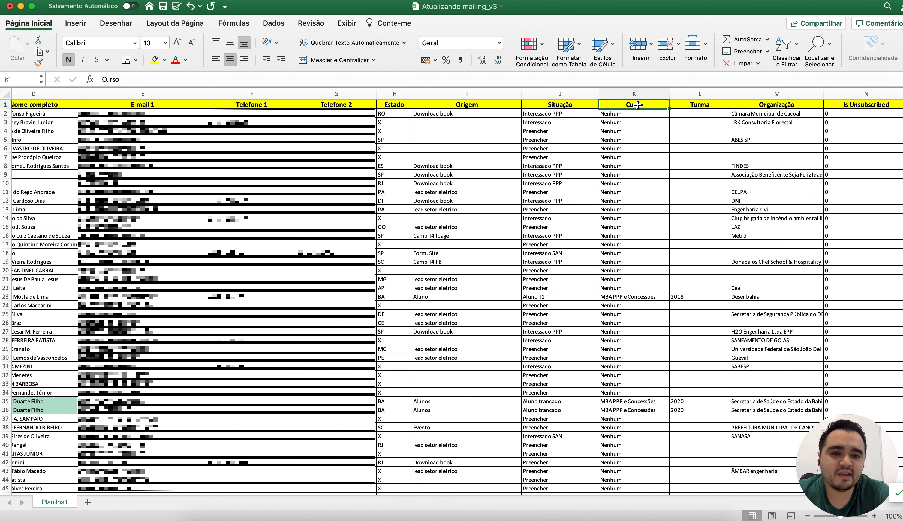
# Review the Curso, Turma, Organização and Is Unsubscribed columns by selecting each, and work back through Situação to Origem.
pyautogui.click(628, 92)
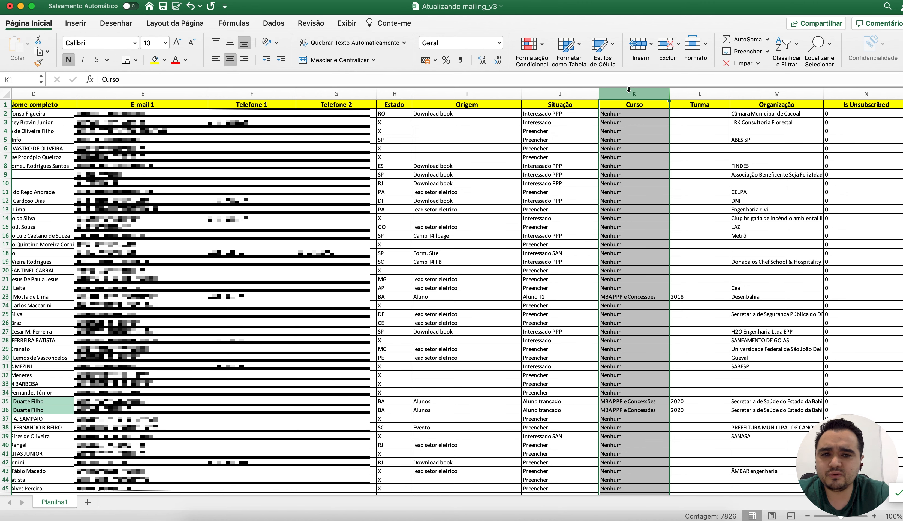
pyautogui.hscroll(3, 649, 92)
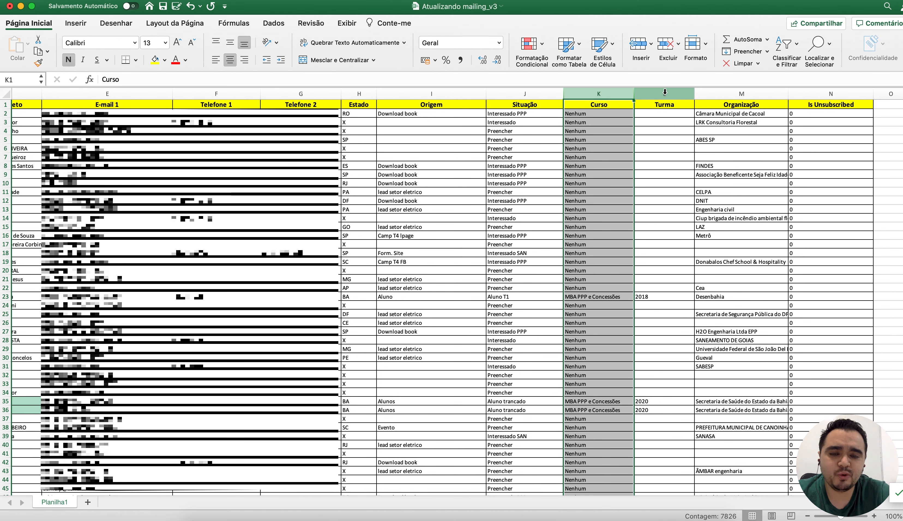
pyautogui.click(665, 93)
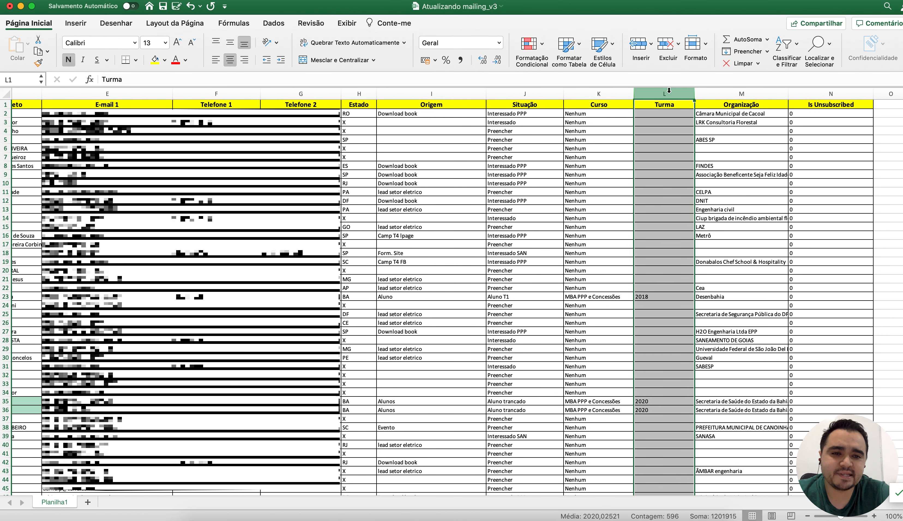
pyautogui.click(737, 93)
pyautogui.click(821, 91)
pyautogui.click(772, 91)
pyautogui.click(668, 91)
pyautogui.click(602, 95)
pyautogui.click(505, 92)
pyautogui.click(398, 95)
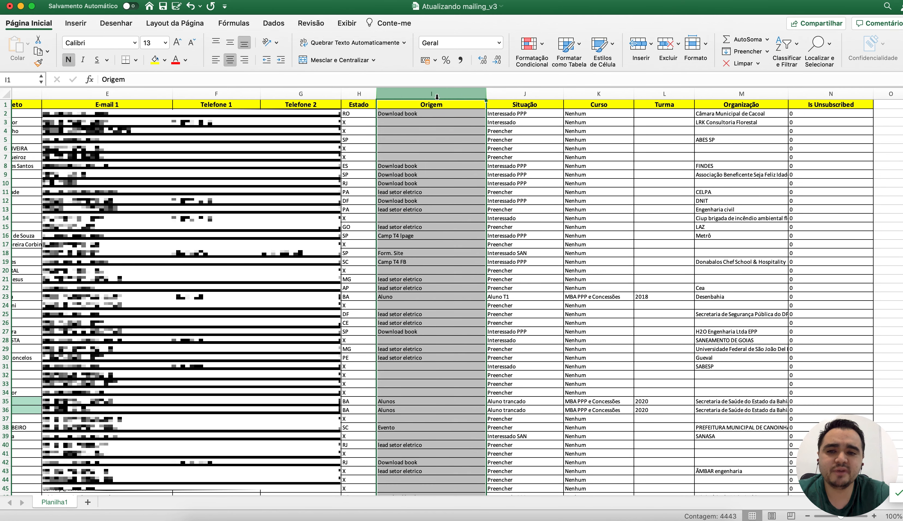
# Return to the start of the sheet and examine the Nome and Nº columns, including the first Nº entry.
pyautogui.hscroll(-5, 398, 97)
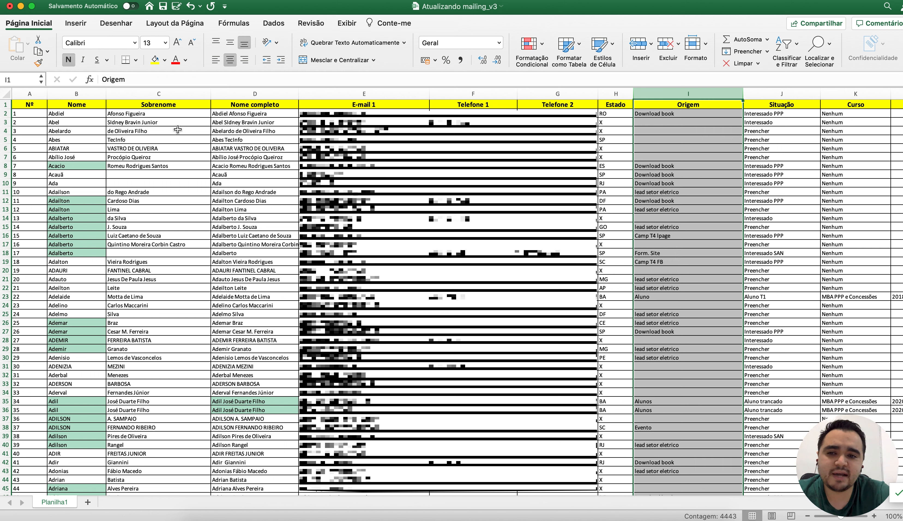
pyautogui.click(78, 95)
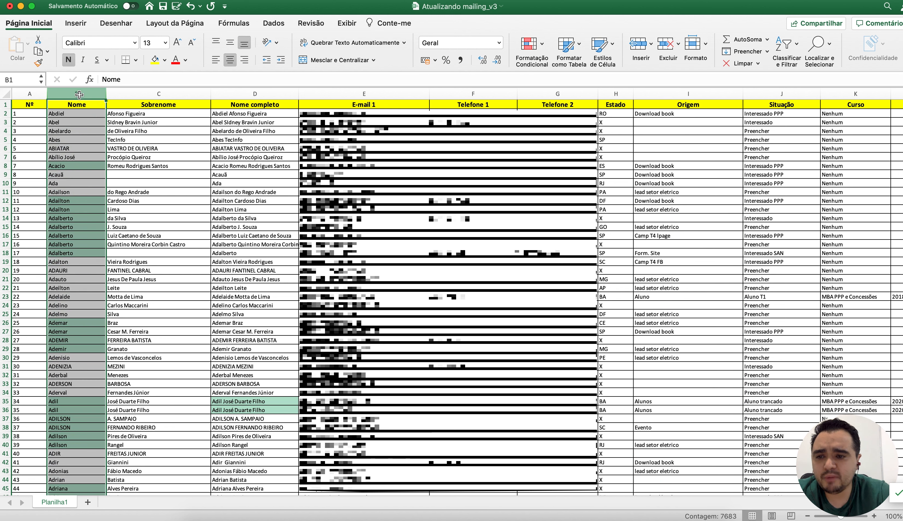
pyautogui.click(32, 92)
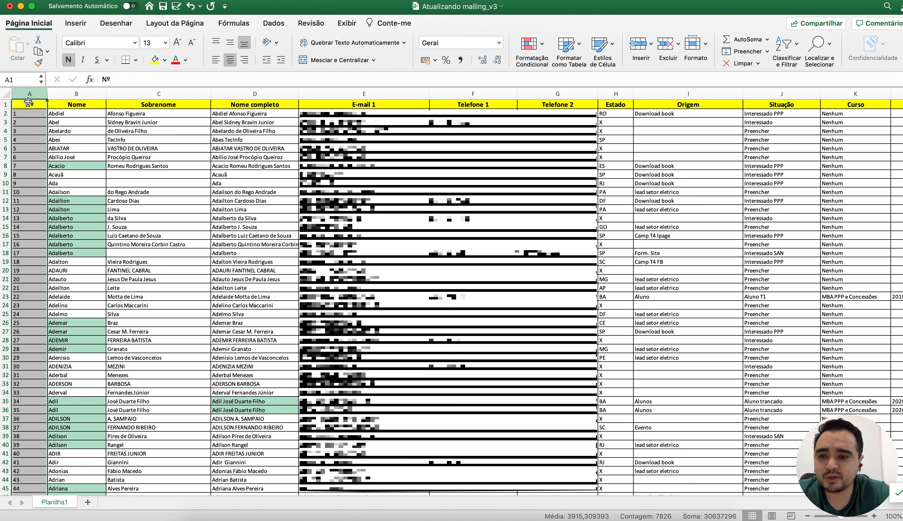
pyautogui.press('XF86AudioLowerVolume')
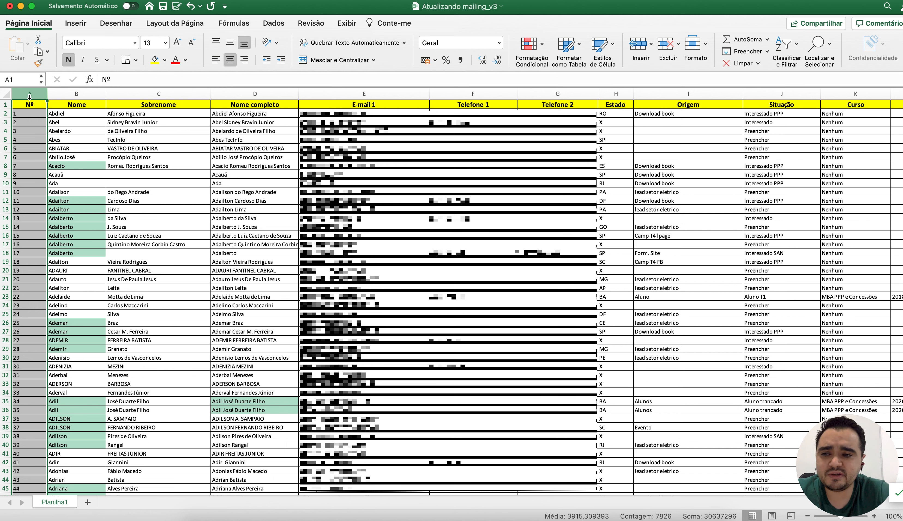
pyautogui.click(30, 116)
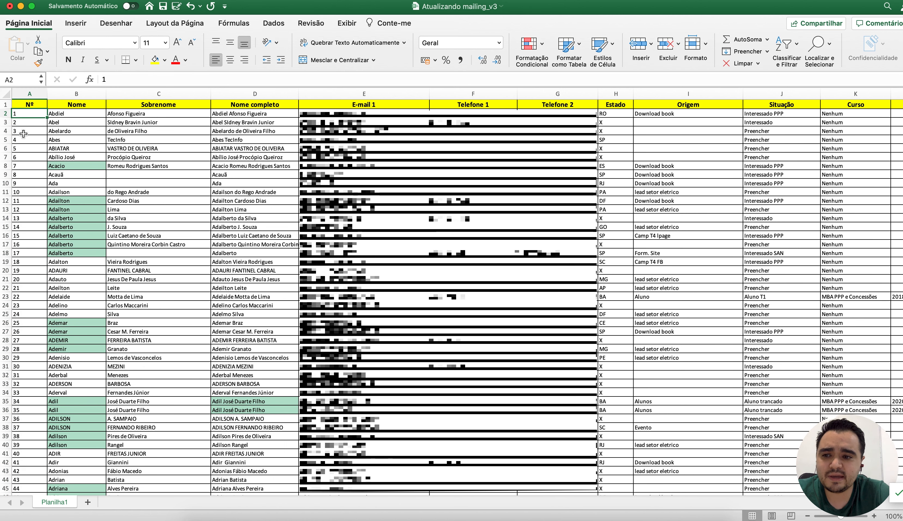
pyautogui.click(30, 93)
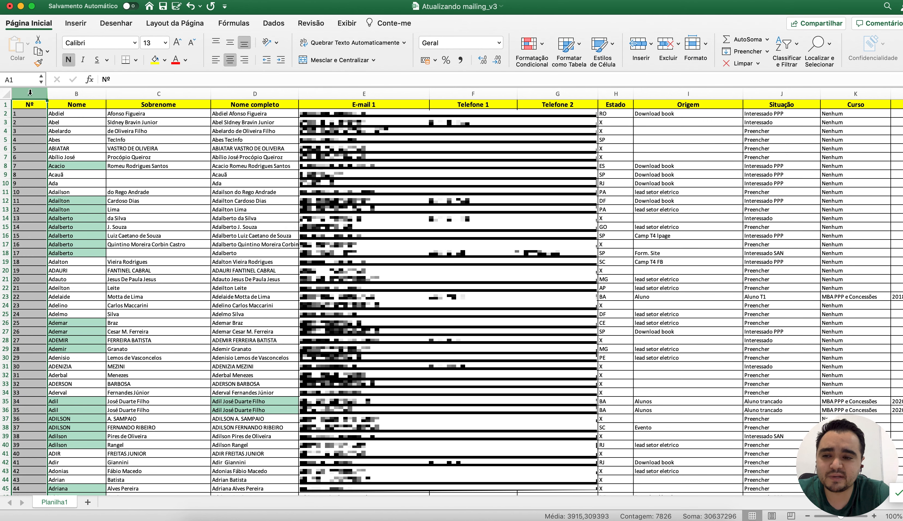
# Widen the Nome and Nome completo columns, reviewing the Sobrenome column between them.
pyautogui.click(60, 89)
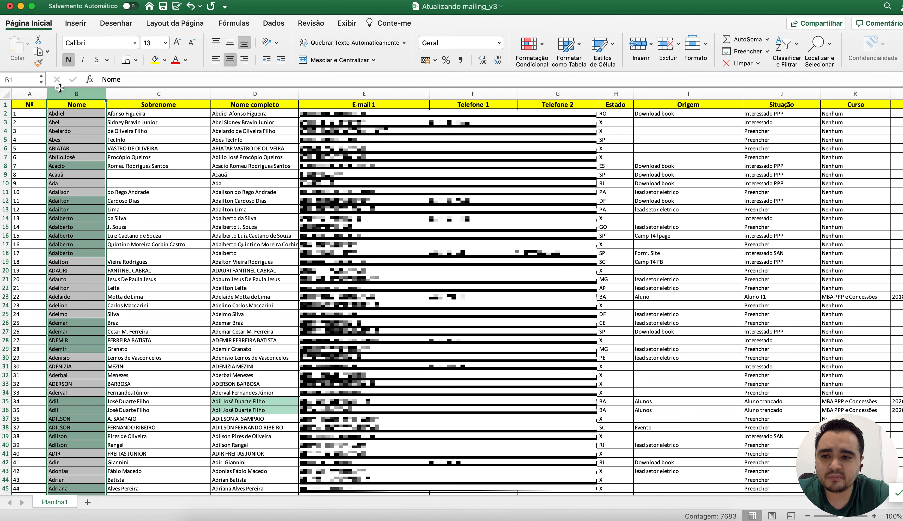
pyautogui.moveTo(104, 94); pyautogui.dragTo(121, 94)
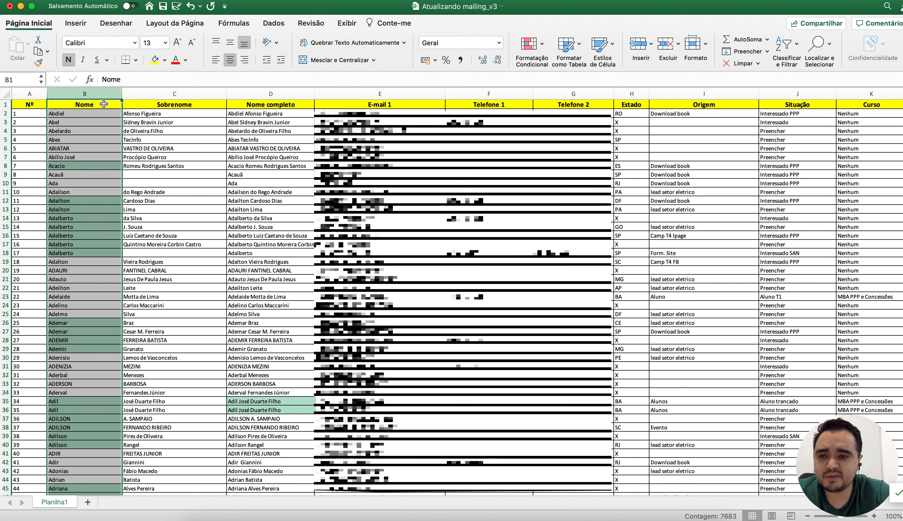
pyautogui.click(157, 92)
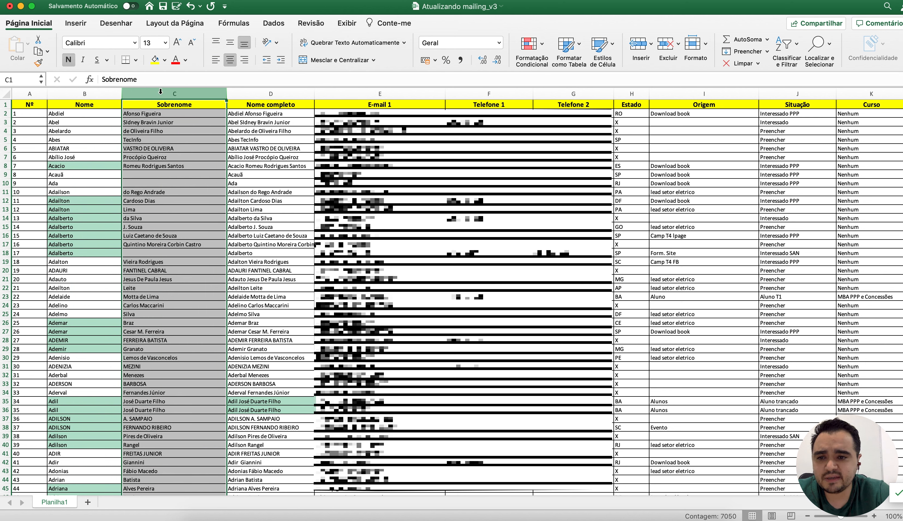
pyautogui.click(164, 103)
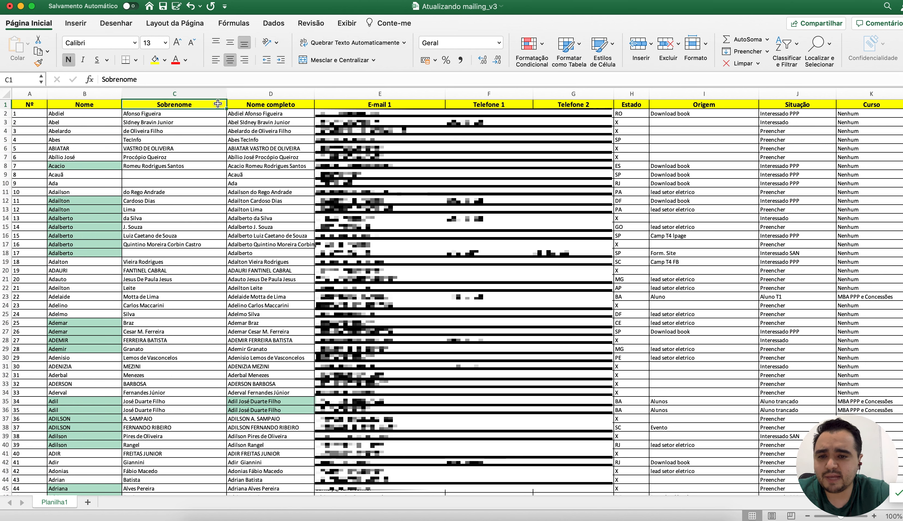
pyautogui.click(280, 91)
pyautogui.moveTo(314, 87); pyautogui.dragTo(344, 87)
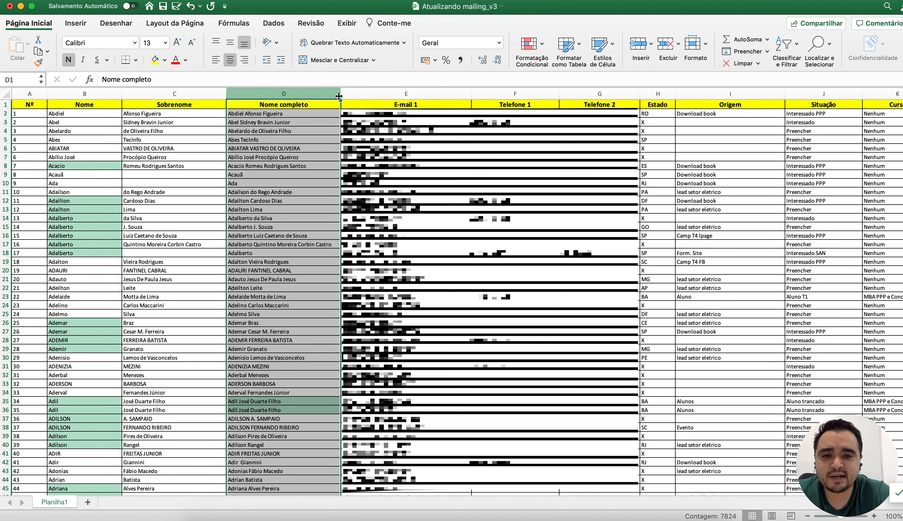
# Examine the E-mail 1 column and its first entry, finishing with the whole column selected.
pyautogui.click(368, 96)
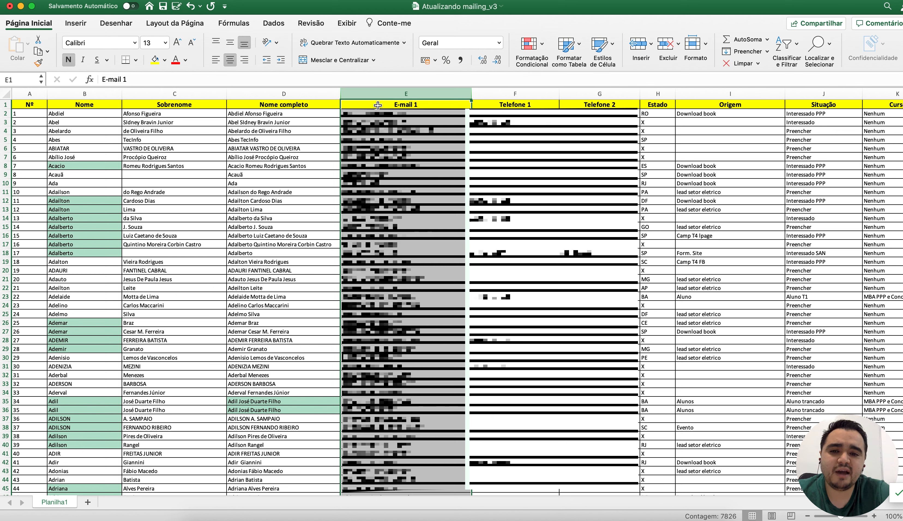
pyautogui.press('Down')
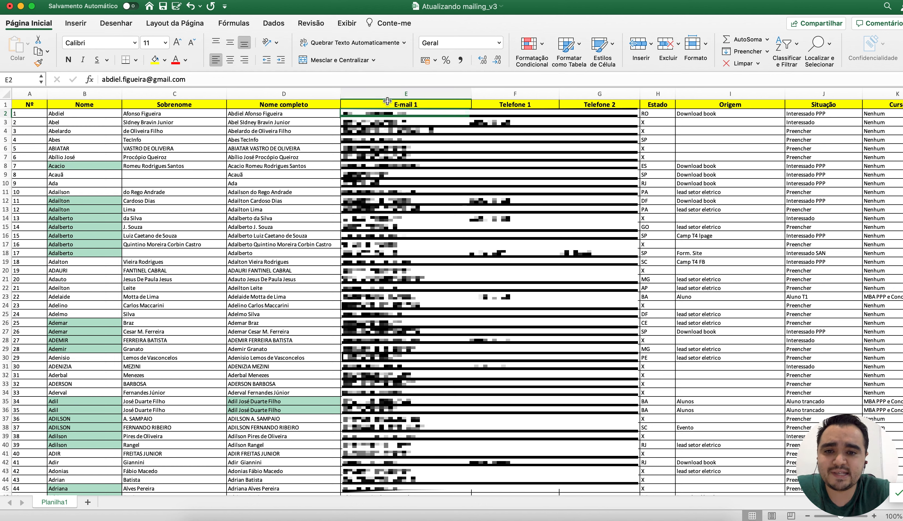
pyautogui.click(385, 94)
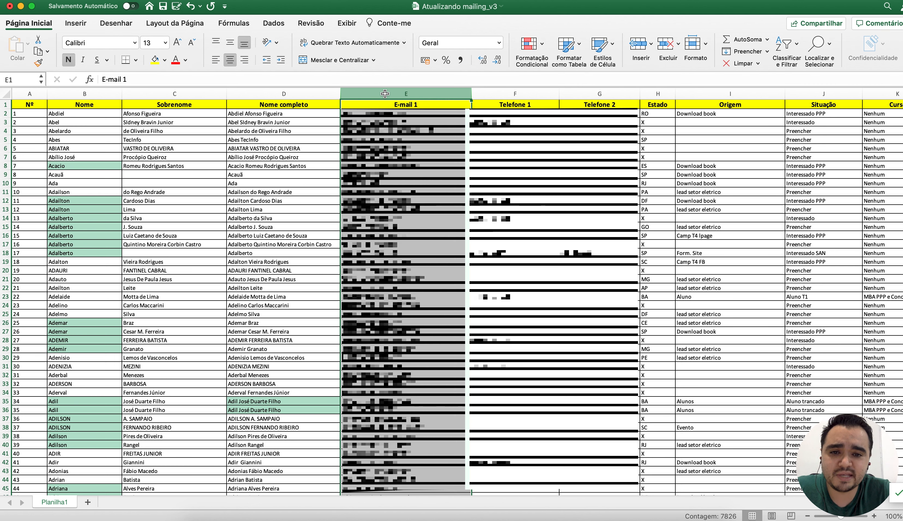
# Review the Telefone 1 and Telefone 2 columns in turn, and widen the Estado column.
pyautogui.click(502, 93)
pyautogui.click(578, 92)
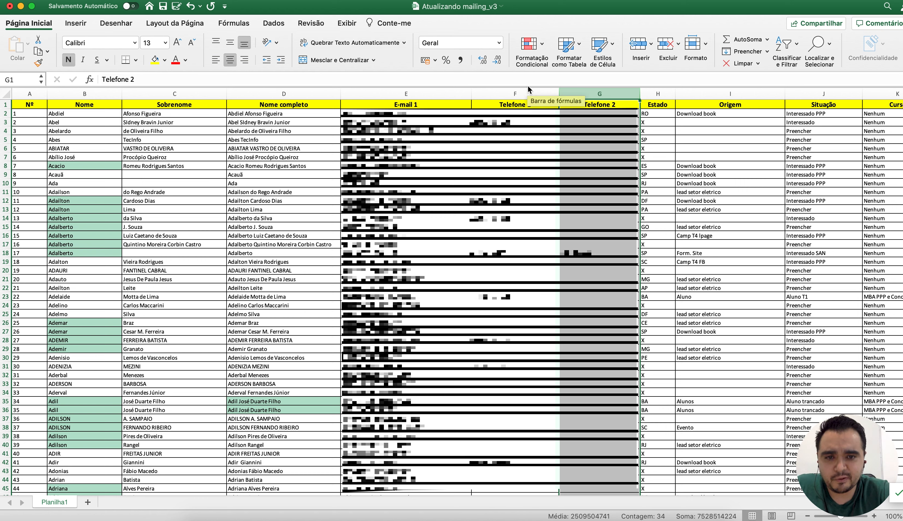
pyautogui.click(525, 93)
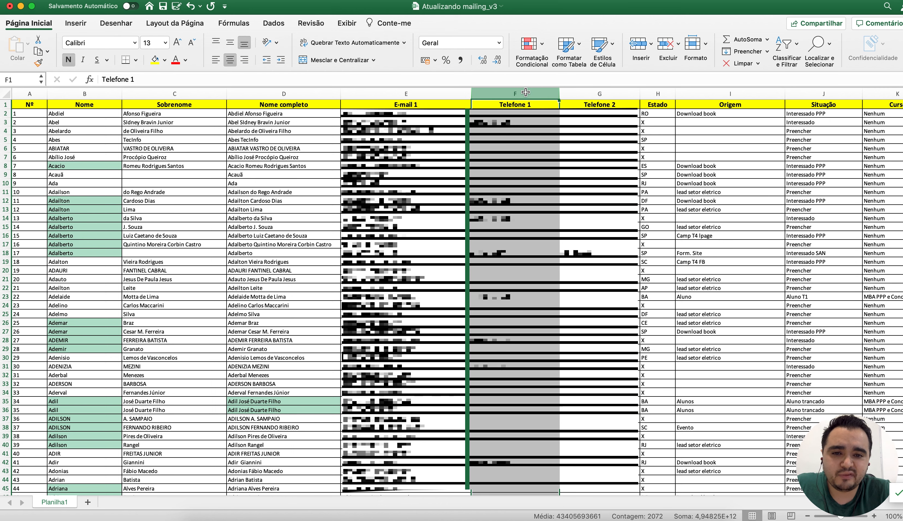
pyautogui.click(599, 93)
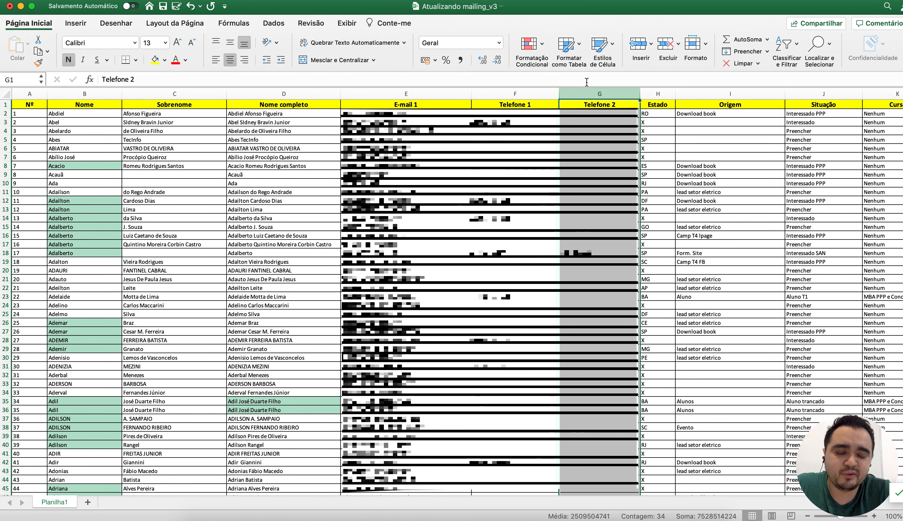
pyautogui.click(658, 93)
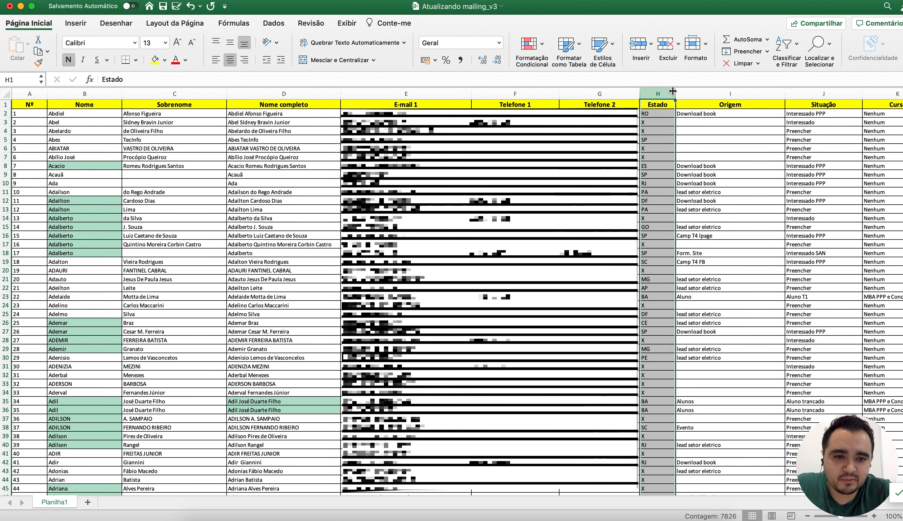
pyautogui.moveTo(676, 93); pyautogui.dragTo(690, 92)
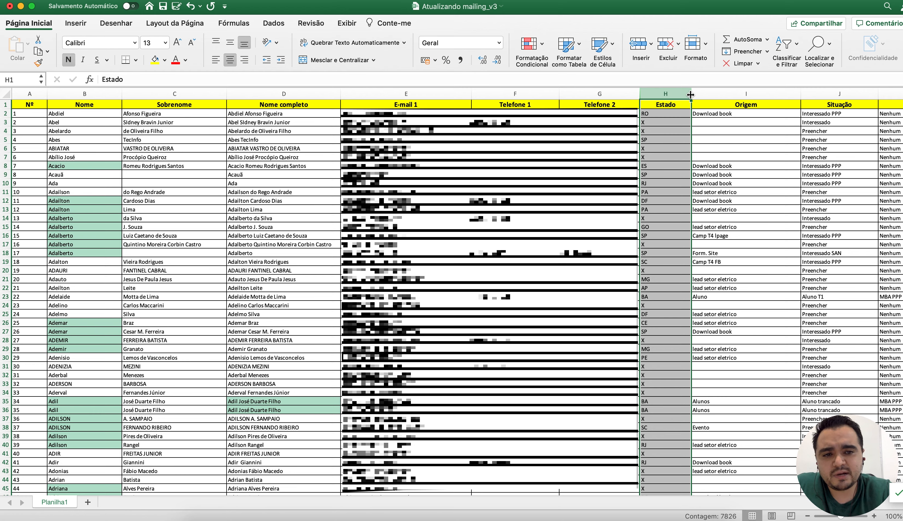
# Add a filter to the Origem column.
pyautogui.hscroll(5, 676, 114)
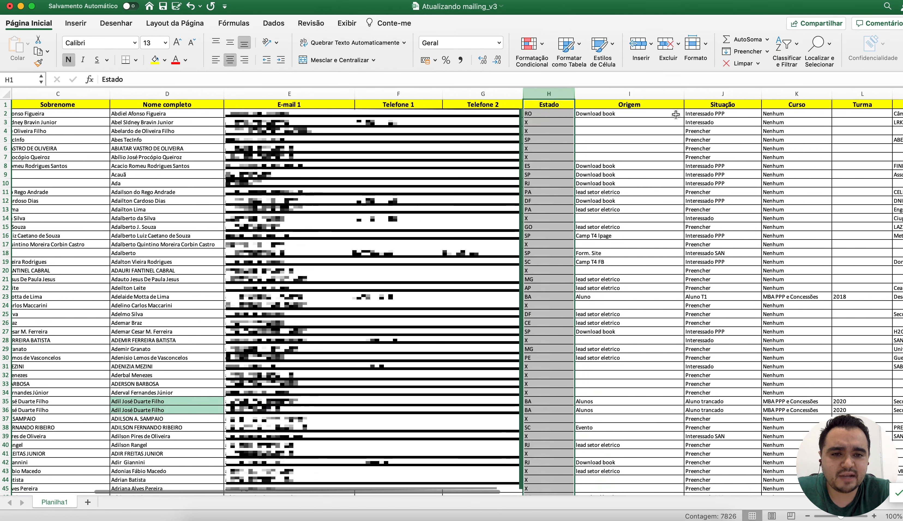
pyautogui.hscroll(3, 676, 114)
pyautogui.click(557, 91)
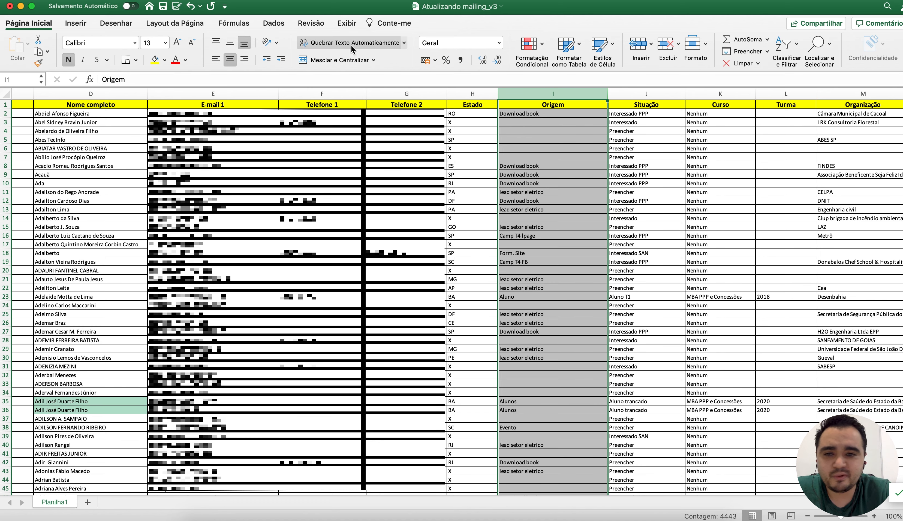
pyautogui.click(48, 25)
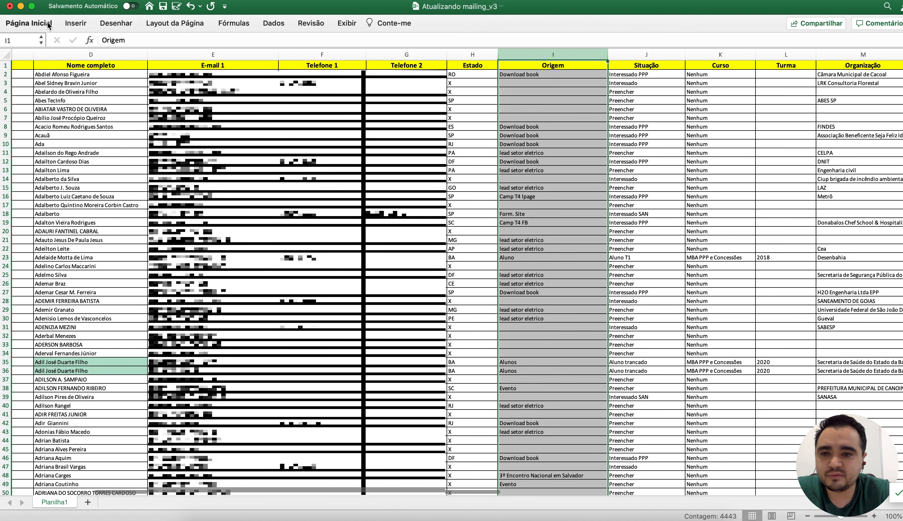
pyautogui.click(49, 26)
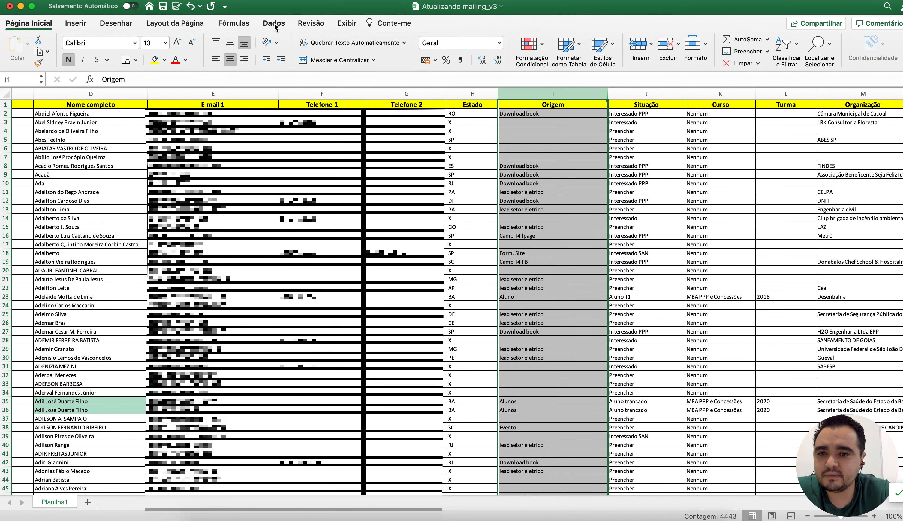
pyautogui.click(273, 23)
pyautogui.click(357, 46)
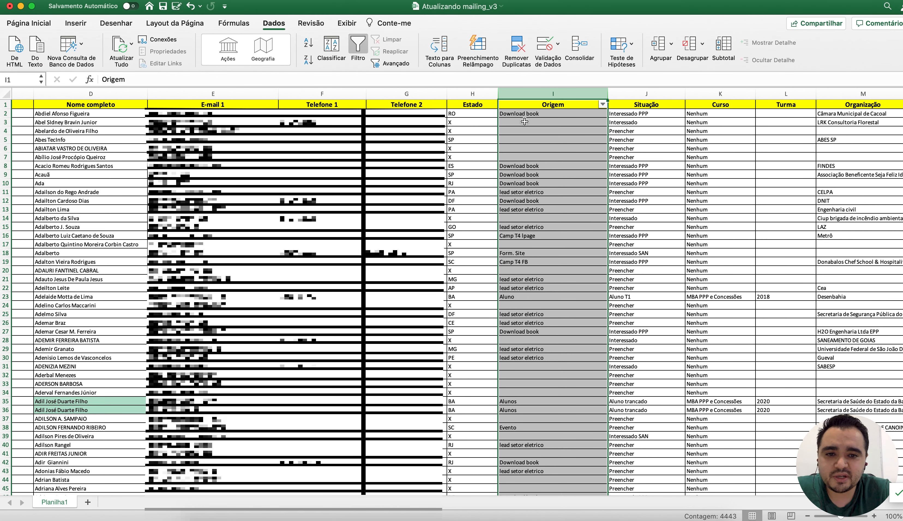
# Examine the full list of source values in the Origem column's filter, and close it without changing the selection.
pyautogui.click(604, 105)
pyautogui.scroll(-5, 723, 246)
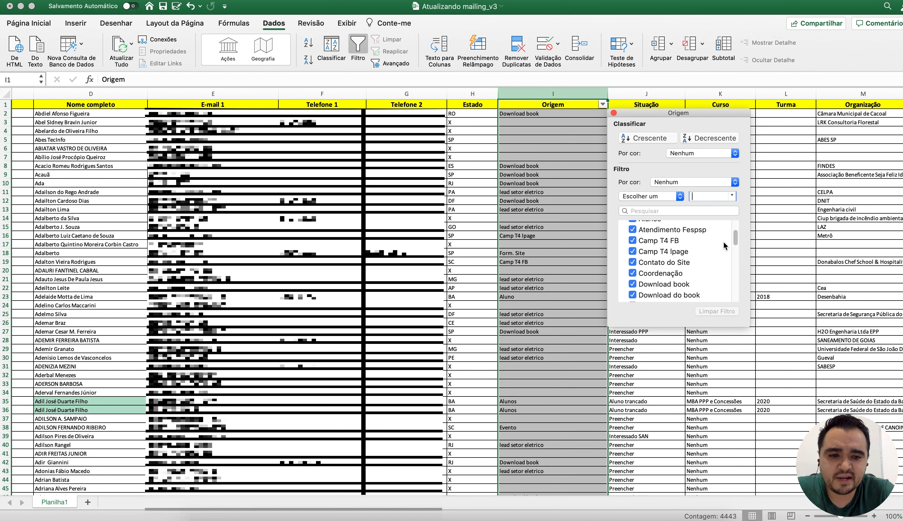
pyautogui.scroll(-10, 724, 247)
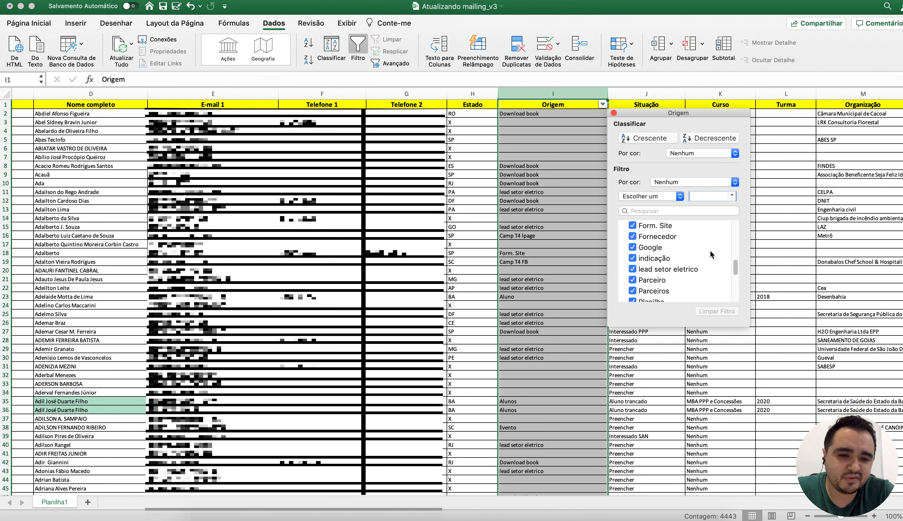
pyautogui.scroll(-3, 711, 254)
pyautogui.scroll(15, 711, 255)
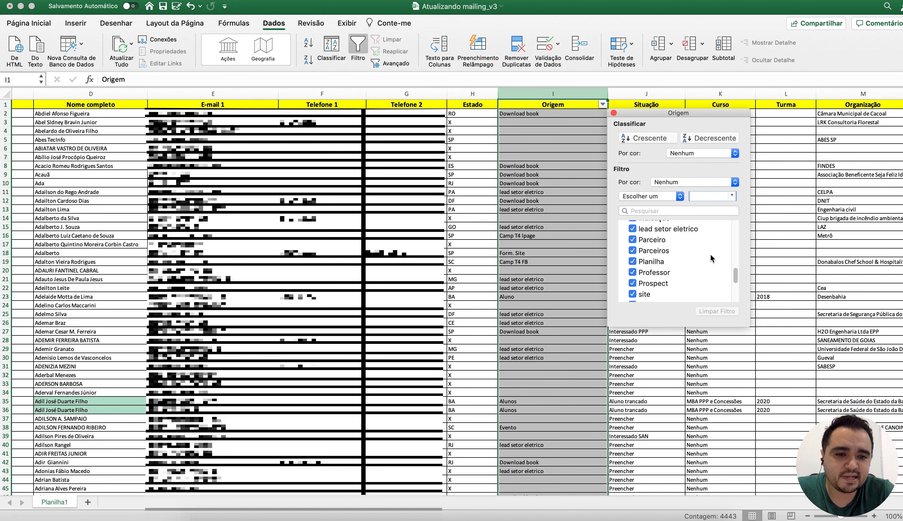
pyautogui.scroll(3, 711, 257)
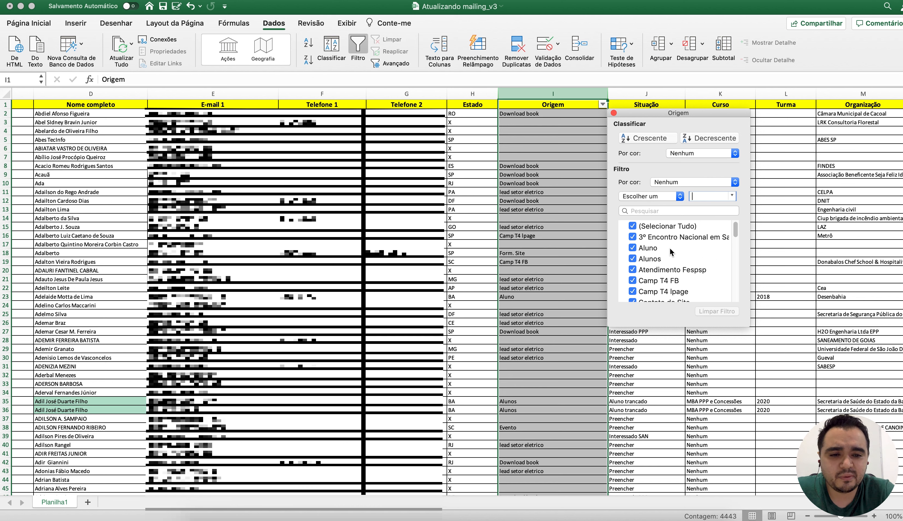
pyautogui.scroll(-4, 669, 251)
pyautogui.scroll(-1, 668, 252)
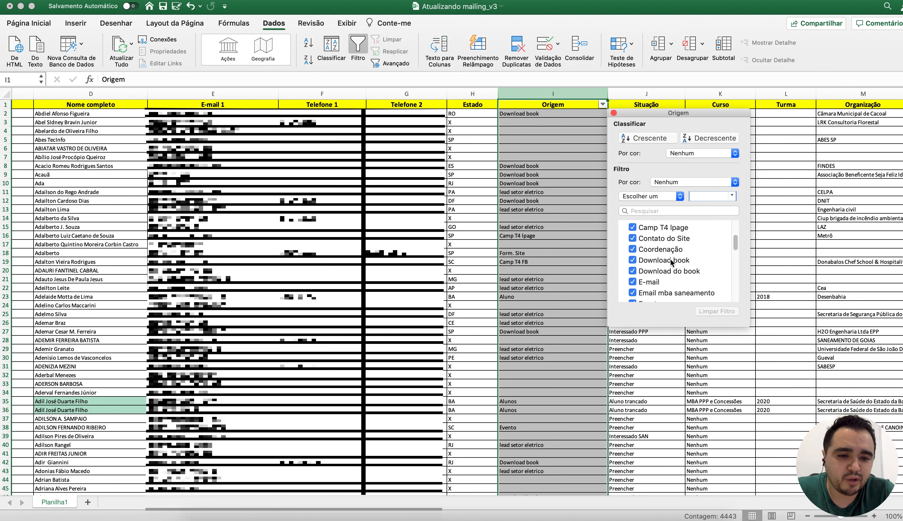
pyautogui.scroll(-10, 668, 252)
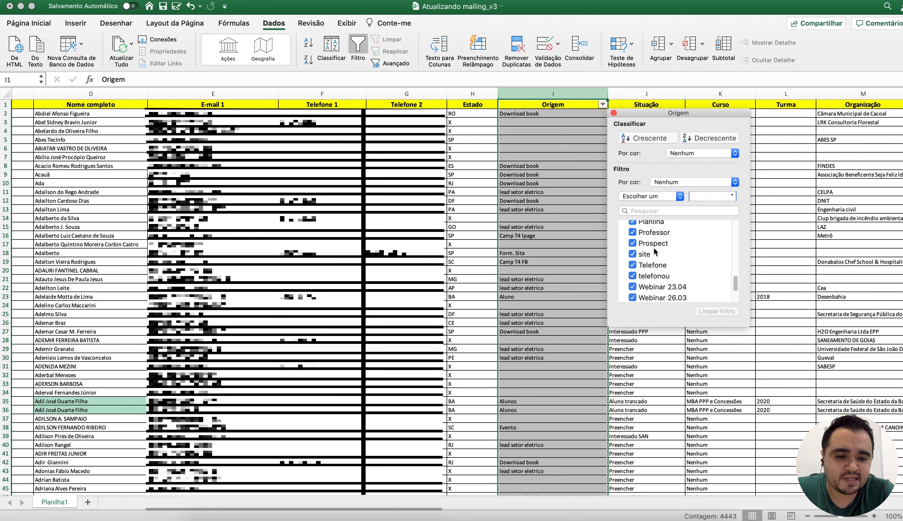
pyautogui.scroll(-1, 655, 254)
pyautogui.click(569, 90)
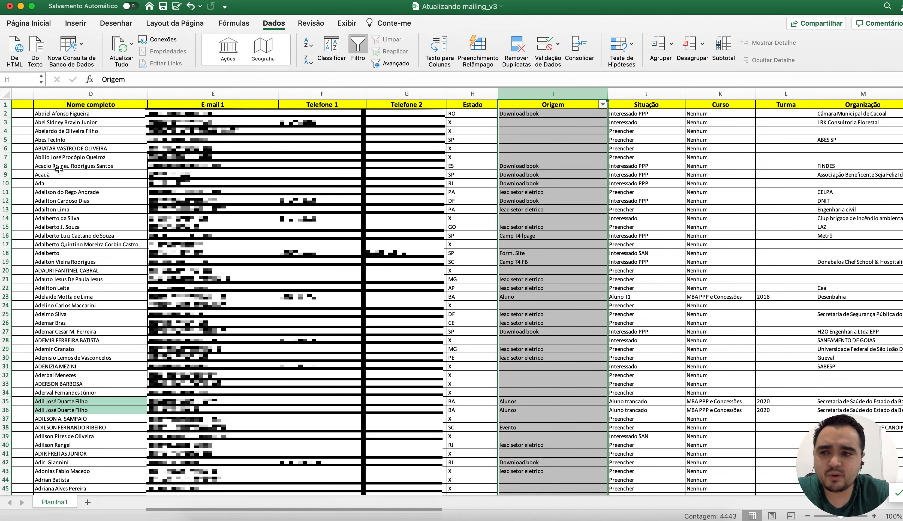
# Switch to the SharpSpring contact manager in the browser, view the new-contact form's fields, and cancel without adding a contact.
pyautogui.click(22, 9)
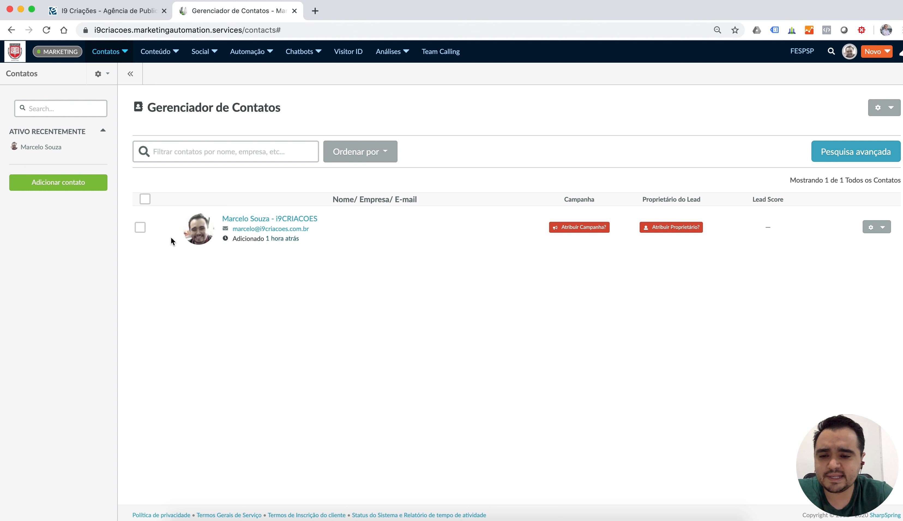
pyautogui.moveTo(271, 239)
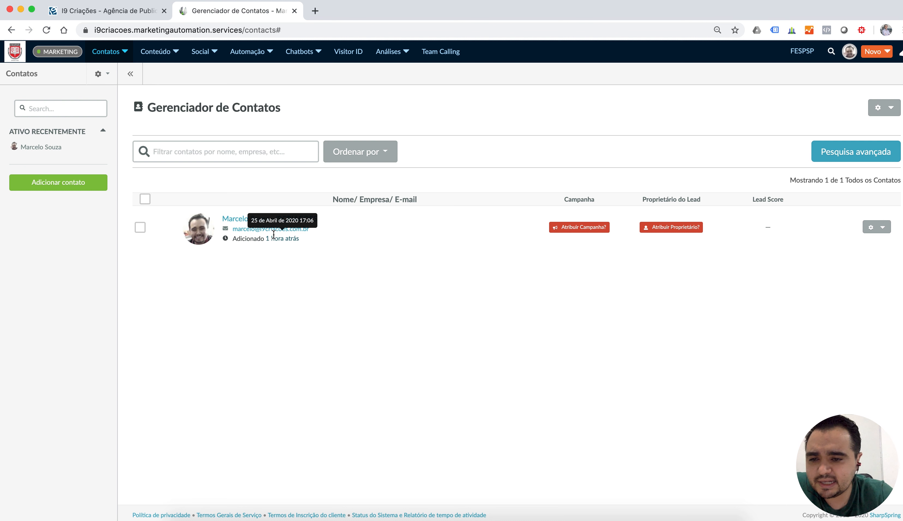
pyautogui.press('XF86AudioLowerVolume')
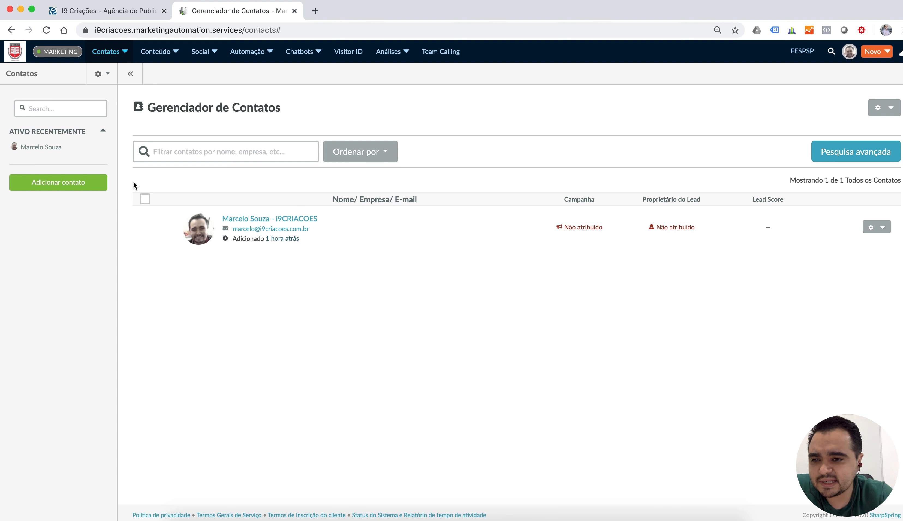
pyautogui.click(58, 182)
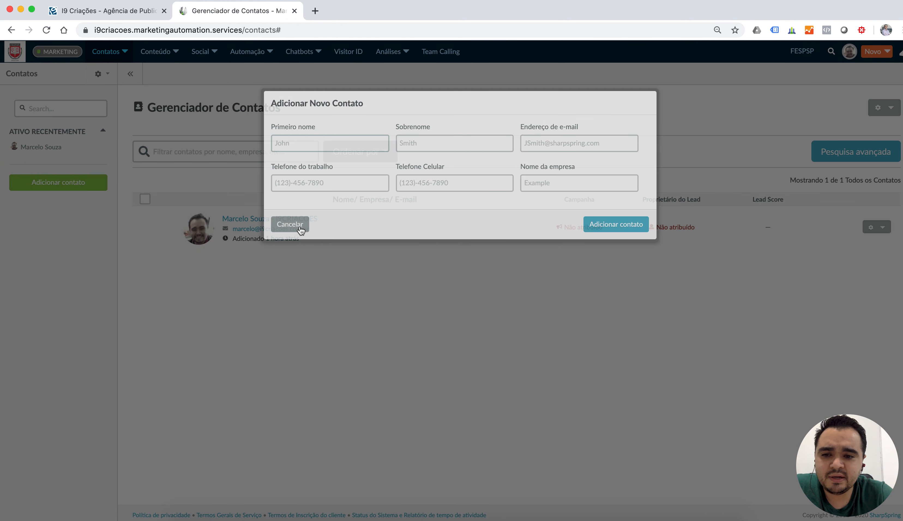
pyautogui.click(290, 225)
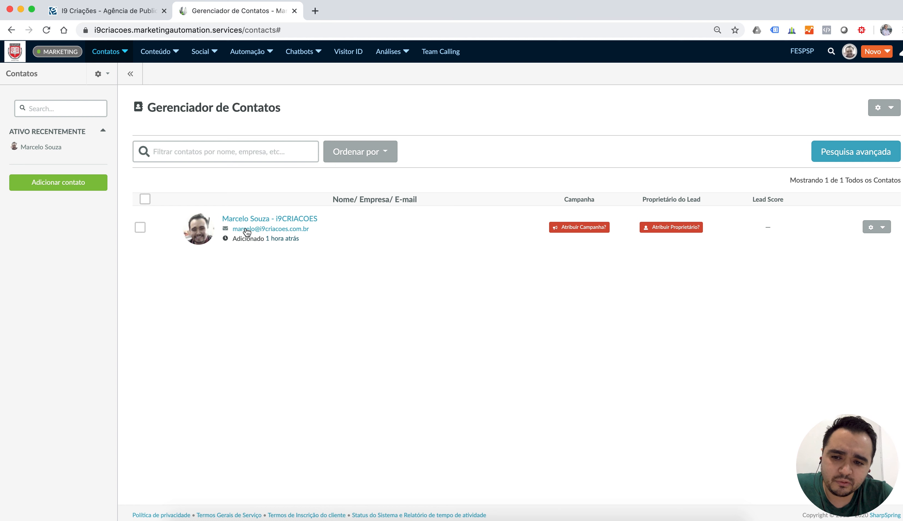
# Open the listed contact's profile and examine the campaign options available for it, without assigning one.
pyautogui.click(254, 219)
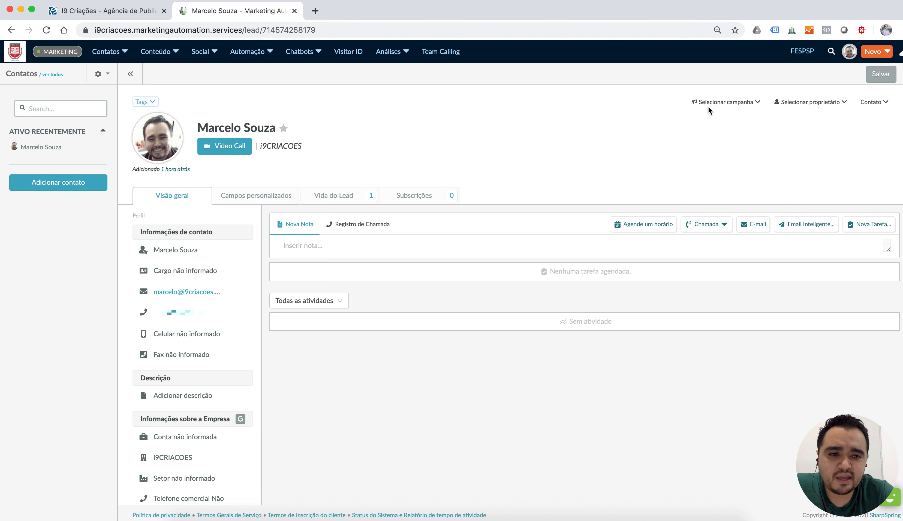
pyautogui.click(735, 104)
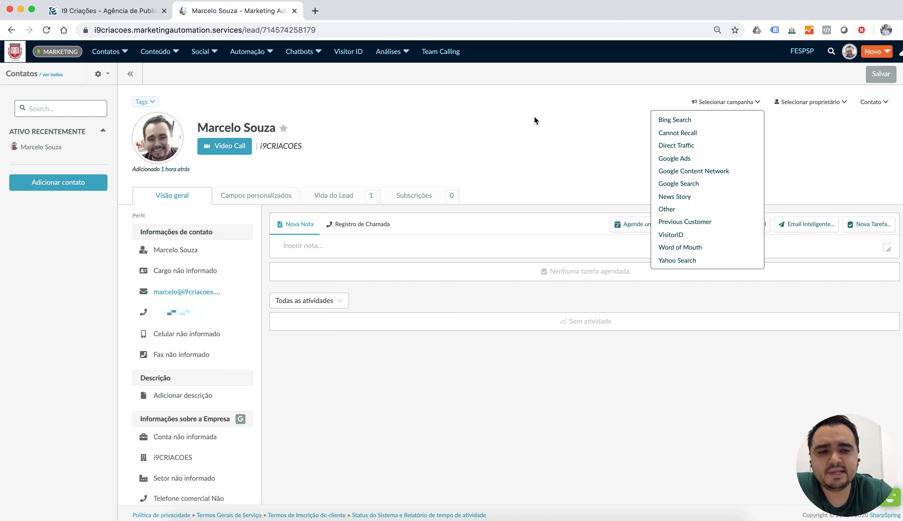
pyautogui.click(578, 182)
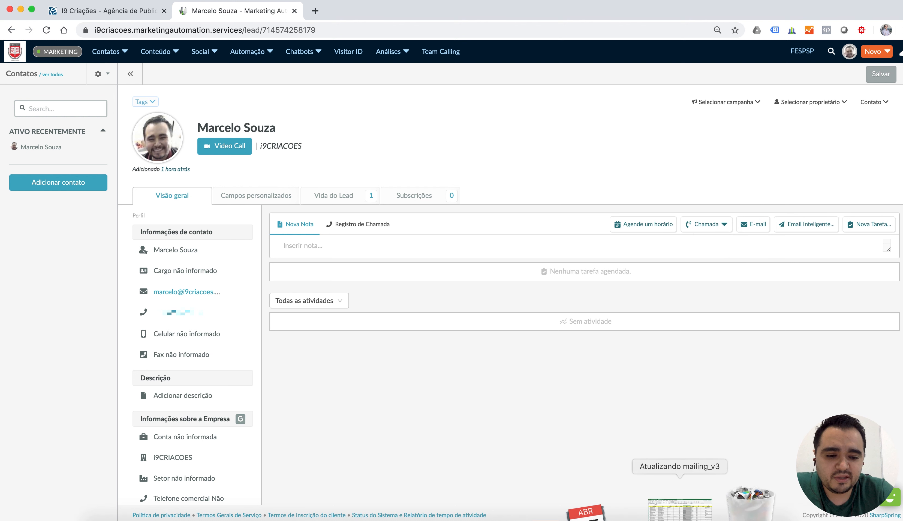
# Return to the Atualizando mailing_v3 workbook in Excel, review the Origem filter's source values again, and close the list.
pyautogui.click(700, 512)
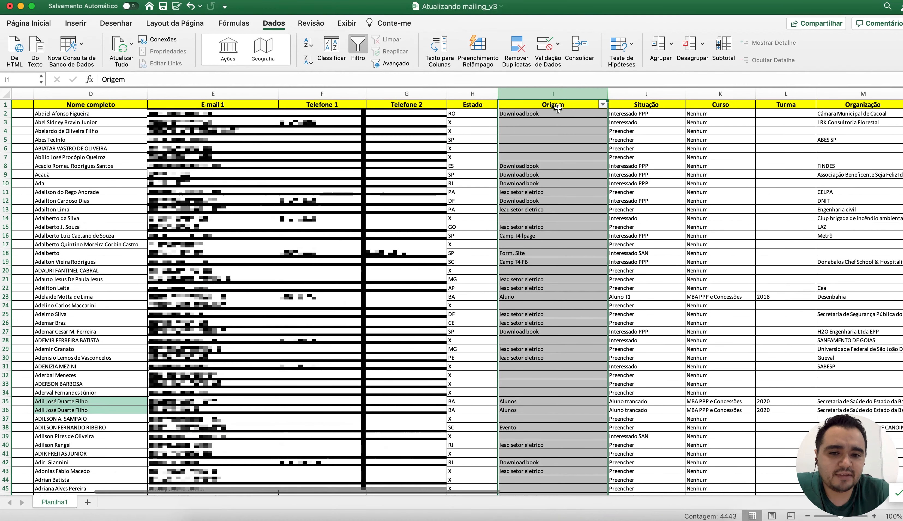
pyautogui.click(603, 105)
pyautogui.click(602, 105)
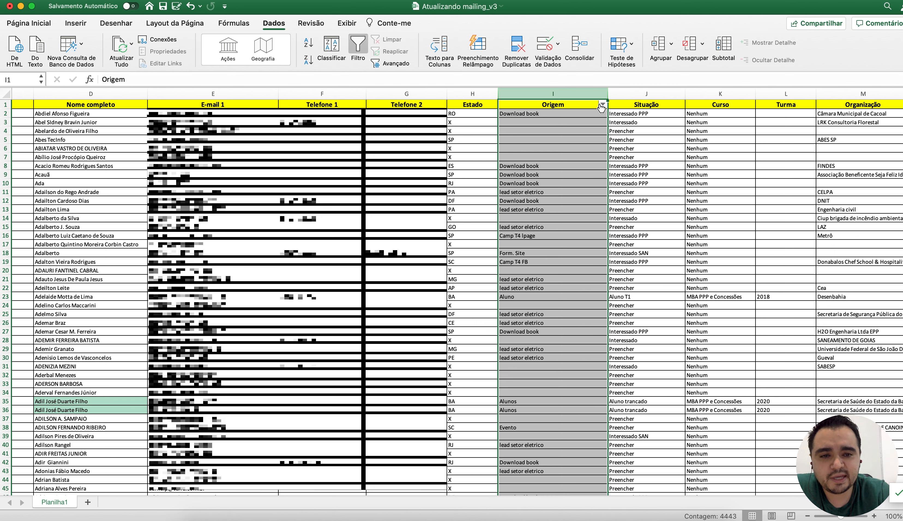
pyautogui.click(600, 106)
pyautogui.moveTo(735, 227)
pyautogui.mouseDown()
pyautogui.moveTo(734, 284)
pyautogui.moveTo(735, 217)
pyautogui.mouseUp()
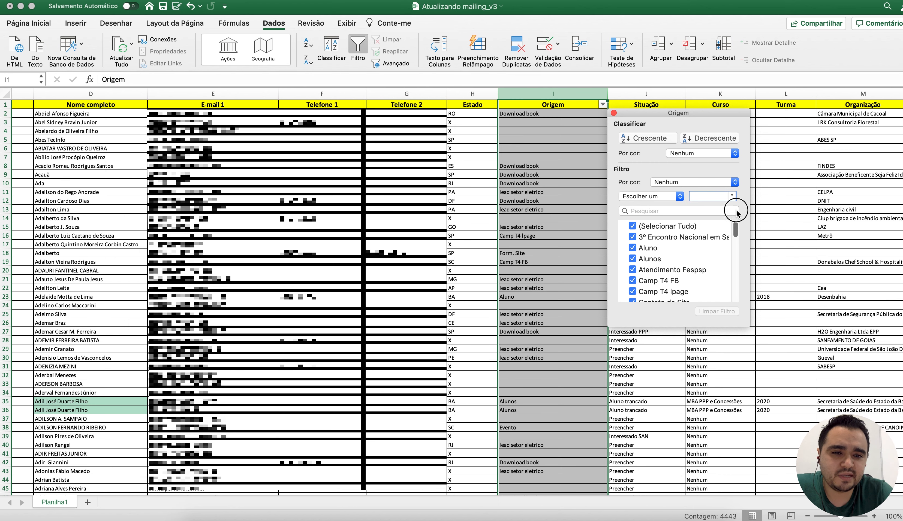
pyautogui.click(582, 94)
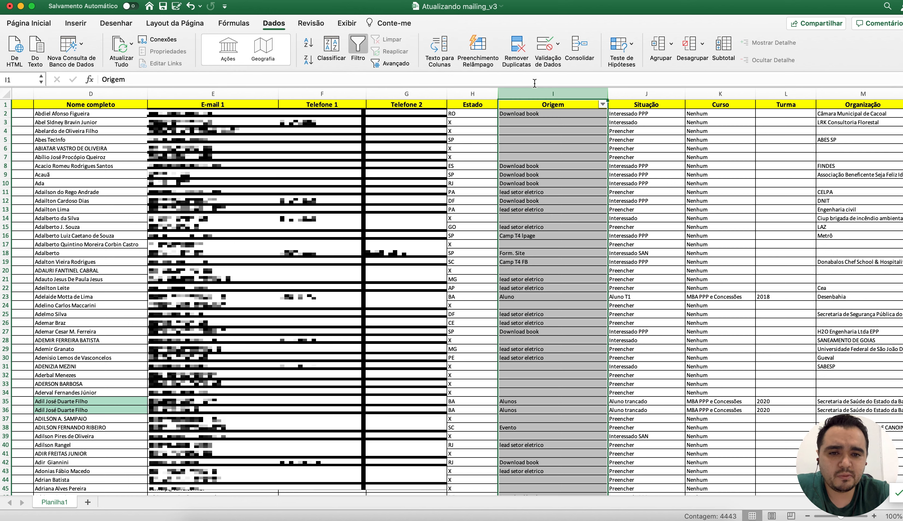
# Widen the Situação column and move the filter from Origem to it.
pyautogui.moveTo(684, 94); pyautogui.dragTo(699, 94)
pyautogui.click(676, 92)
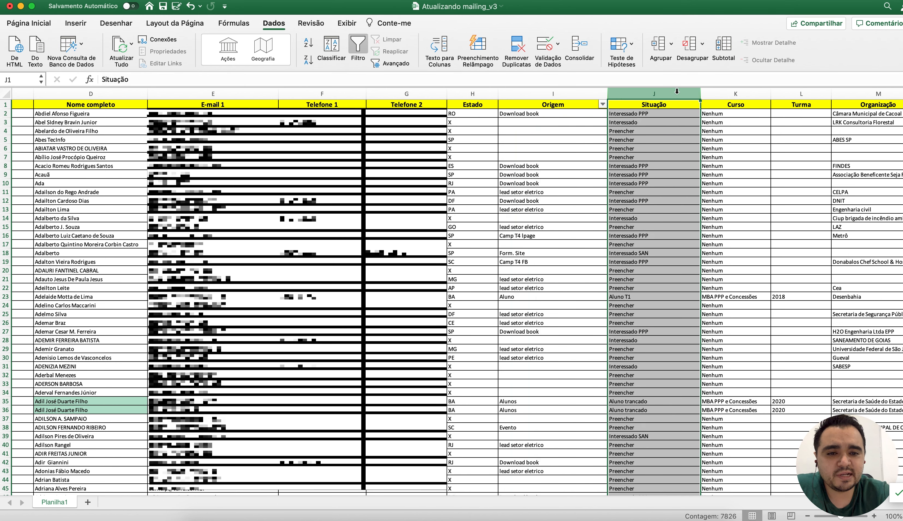
pyautogui.click(358, 57)
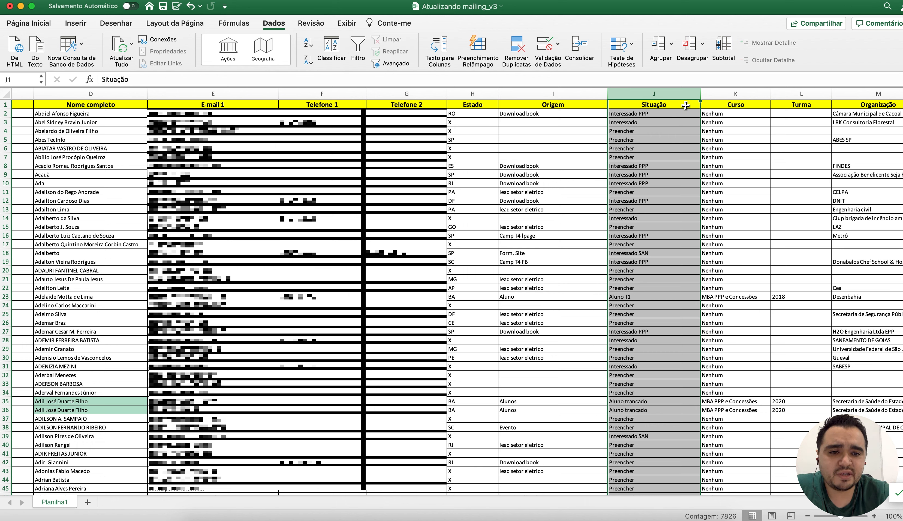
pyautogui.click(358, 53)
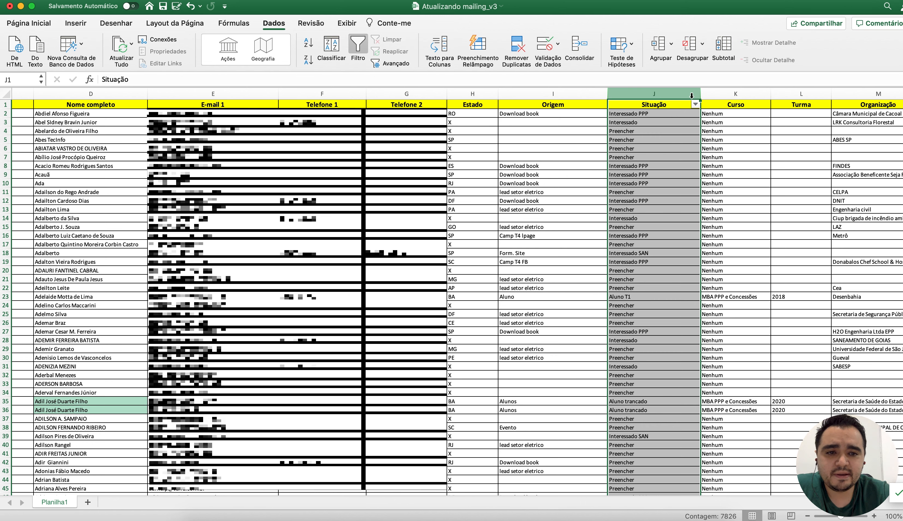
# Examine the status values in the Situação column's filter, and close the list without changing the selection.
pyautogui.click(695, 104)
pyautogui.moveTo(831, 233)
pyautogui.mouseDown()
pyautogui.moveTo(832, 277)
pyautogui.moveTo(830, 239)
pyautogui.mouseUp()
pyautogui.scroll(1, 811, 239)
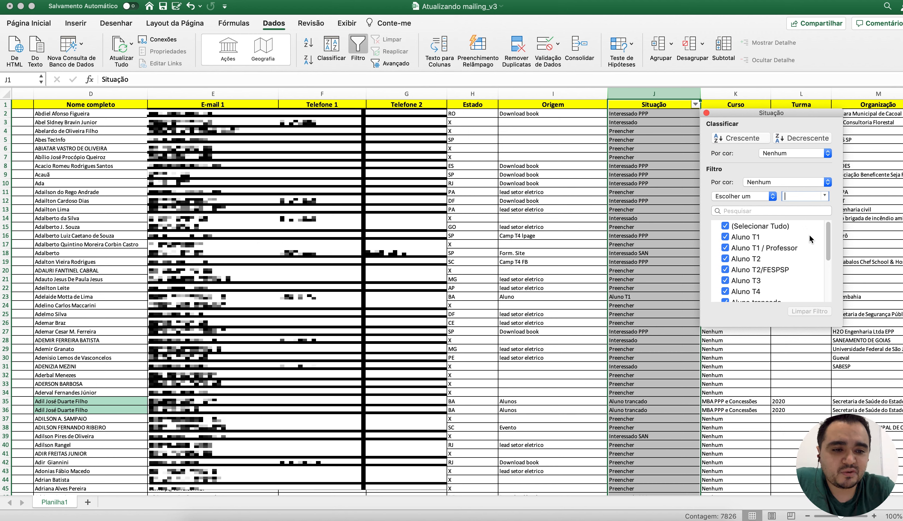
pyautogui.moveTo(831, 223)
pyautogui.mouseDown()
pyautogui.moveTo(831, 241)
pyautogui.moveTo(830, 218)
pyautogui.mouseUp()
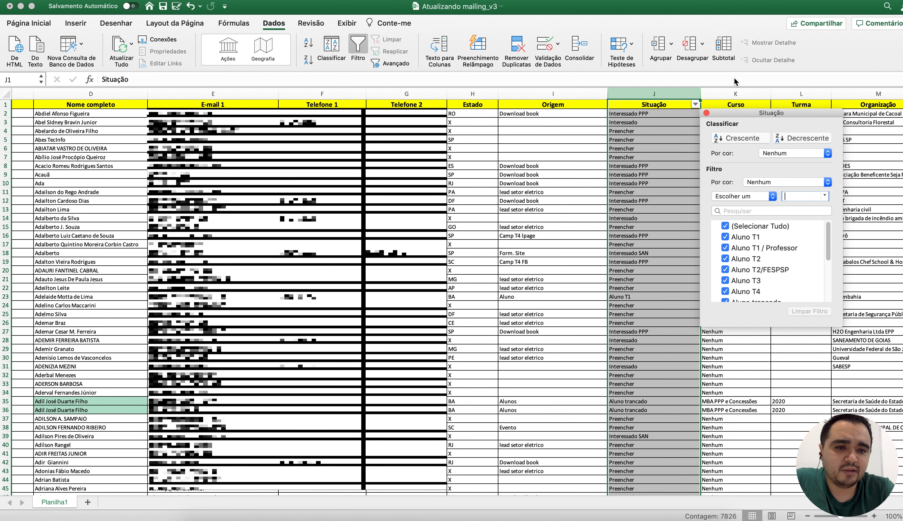
pyautogui.click(657, 83)
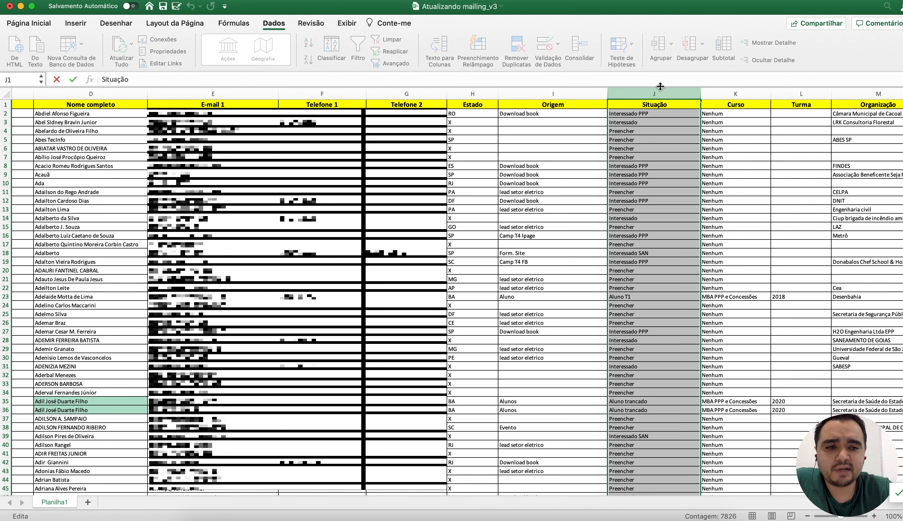
# Review the Curso column and the header cells from Nome through Estado.
pyautogui.click(718, 89)
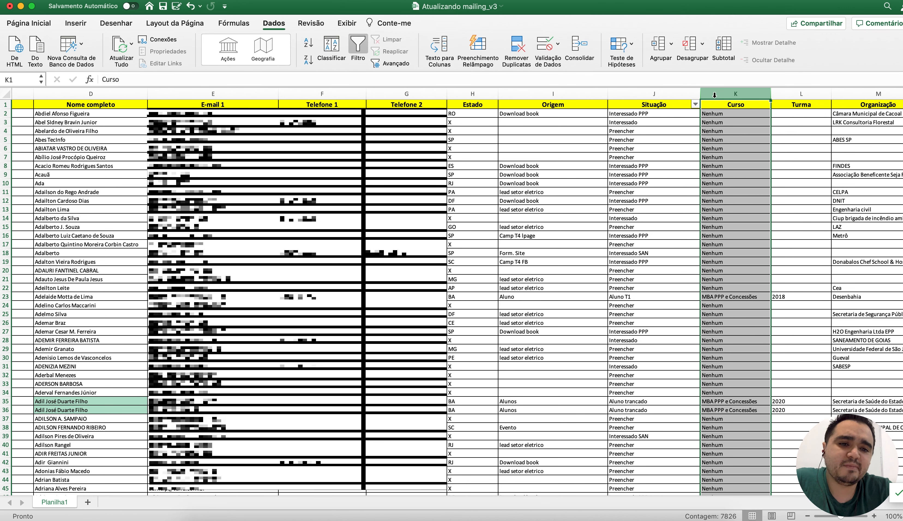
pyautogui.hscroll(-5, 370, 138)
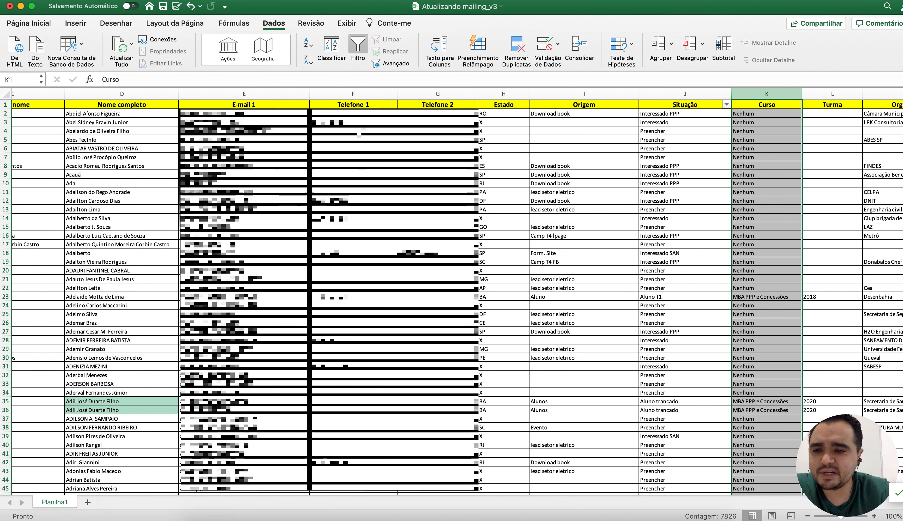
pyautogui.click(98, 104)
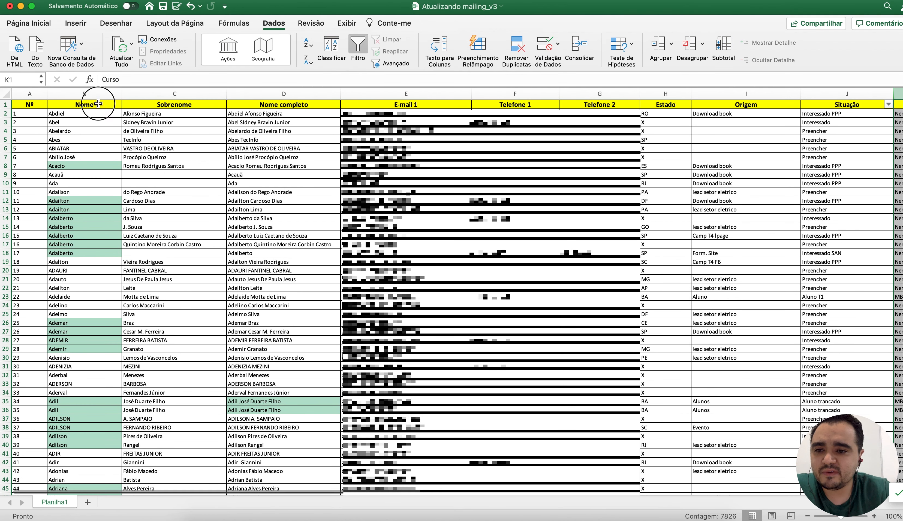
pyautogui.click(136, 105)
pyautogui.click(255, 103)
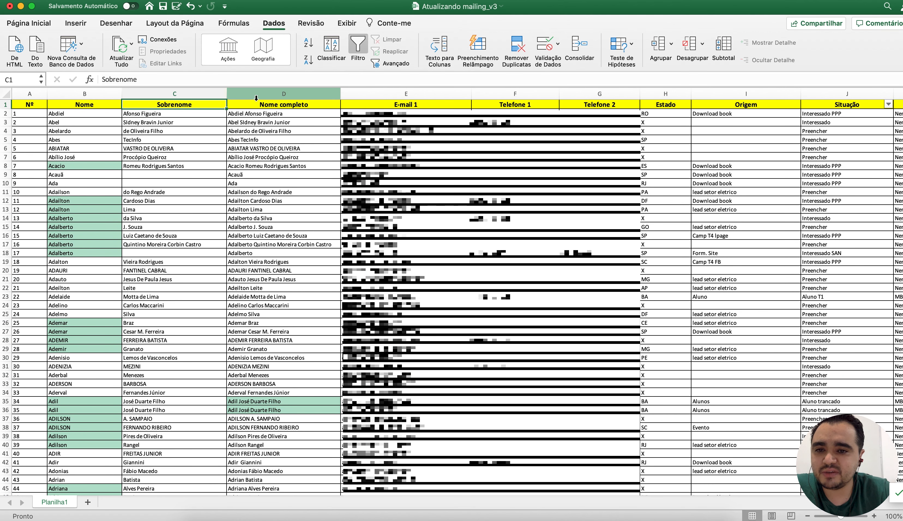
pyautogui.click(431, 104)
pyautogui.click(483, 104)
pyautogui.click(570, 104)
pyautogui.click(661, 104)
# Fill the Origem header cell with blue.
pyautogui.click(716, 107)
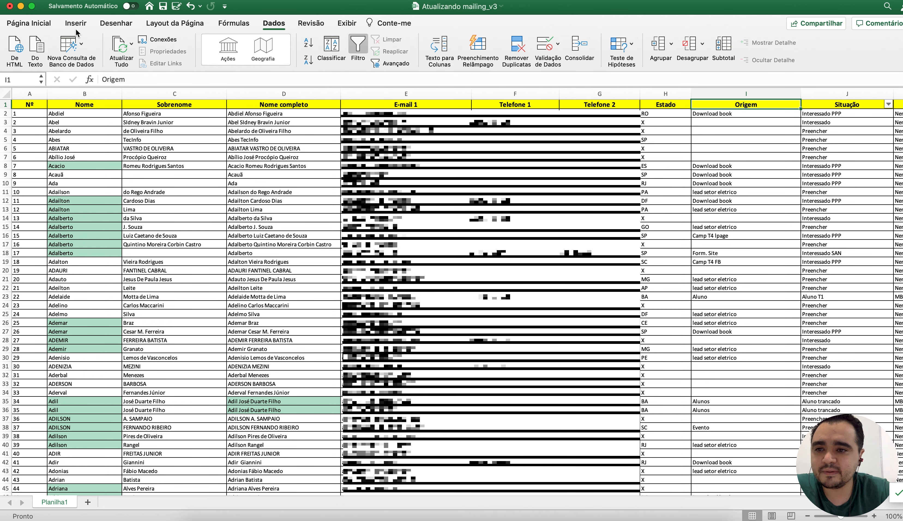
pyautogui.click(38, 25)
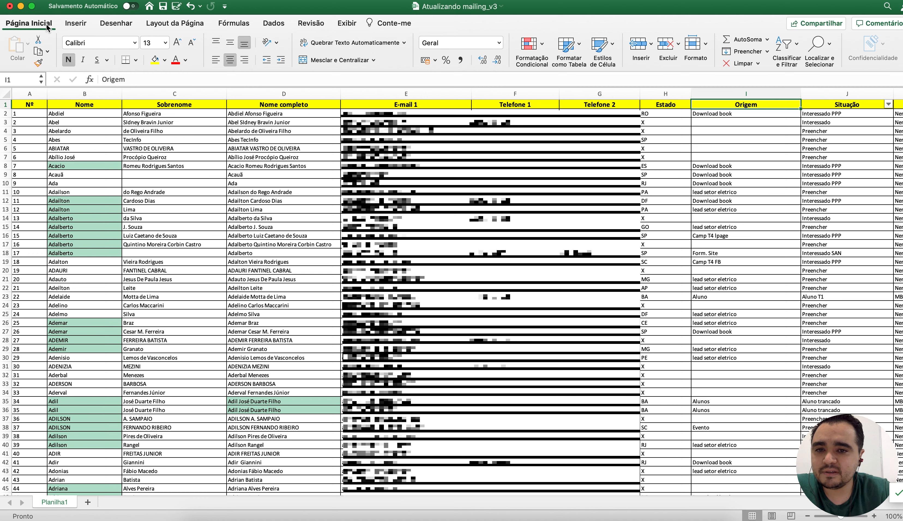
pyautogui.click(164, 60)
pyautogui.click(217, 183)
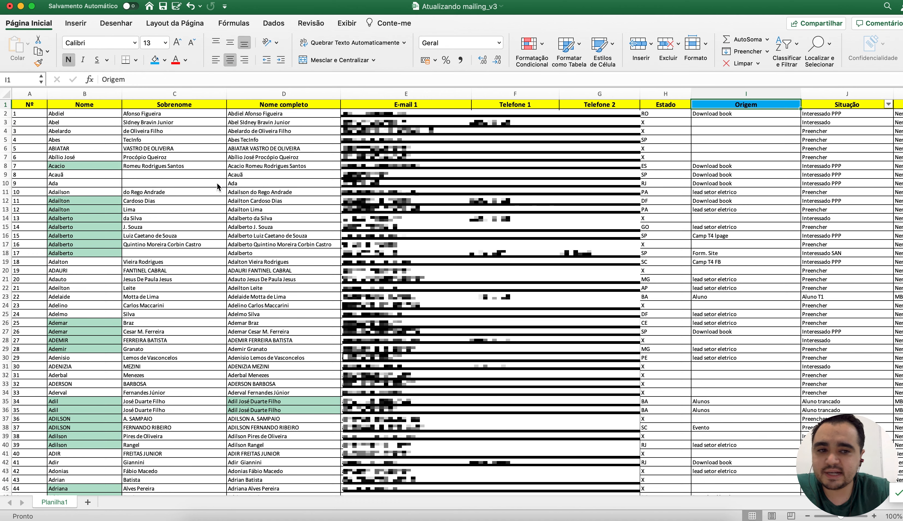
# Apply the same blue fill to the Situação, Curso and Turma header cells.
pyautogui.hscroll(5, 552, 115)
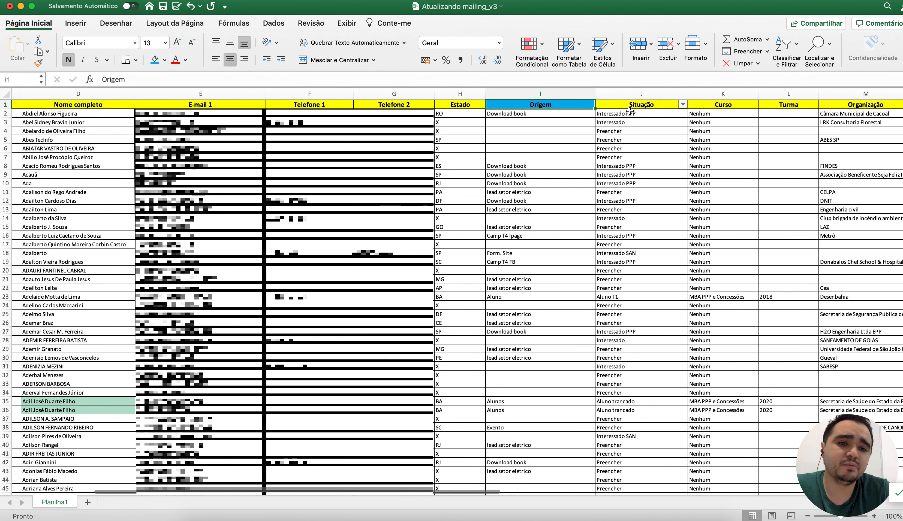
pyautogui.hscroll(3, 545, 113)
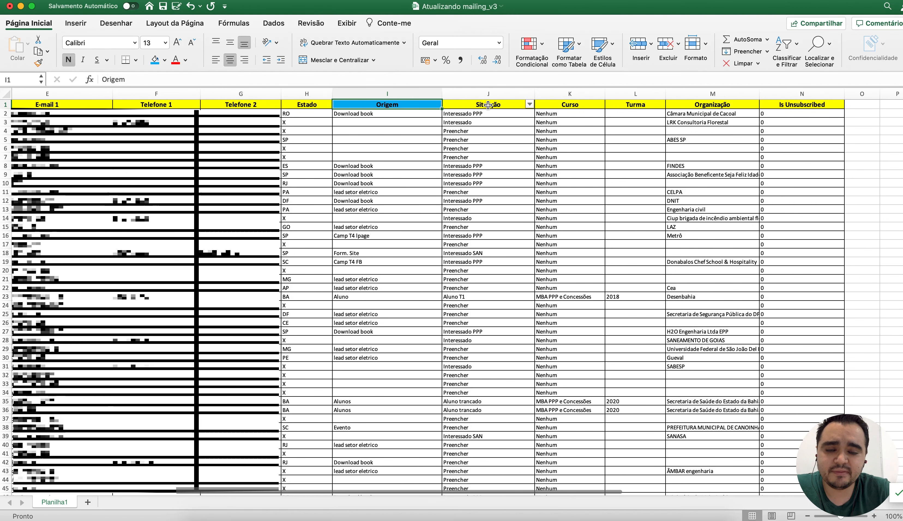
pyautogui.click(489, 104)
pyautogui.click(154, 60)
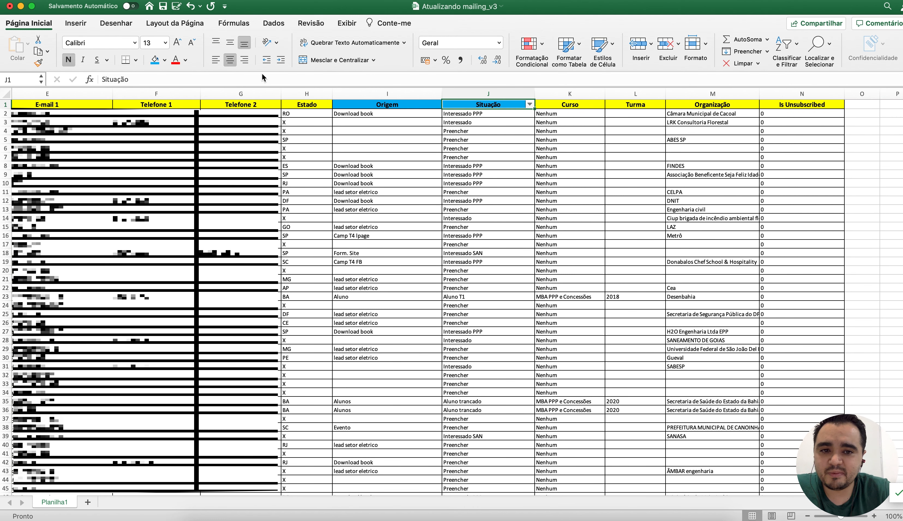
pyautogui.click(561, 105)
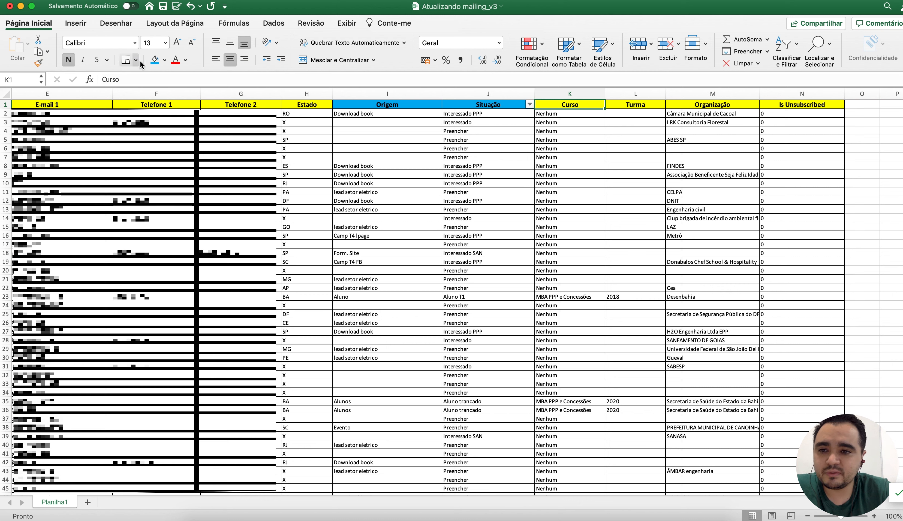
pyautogui.click(155, 60)
pyautogui.click(620, 106)
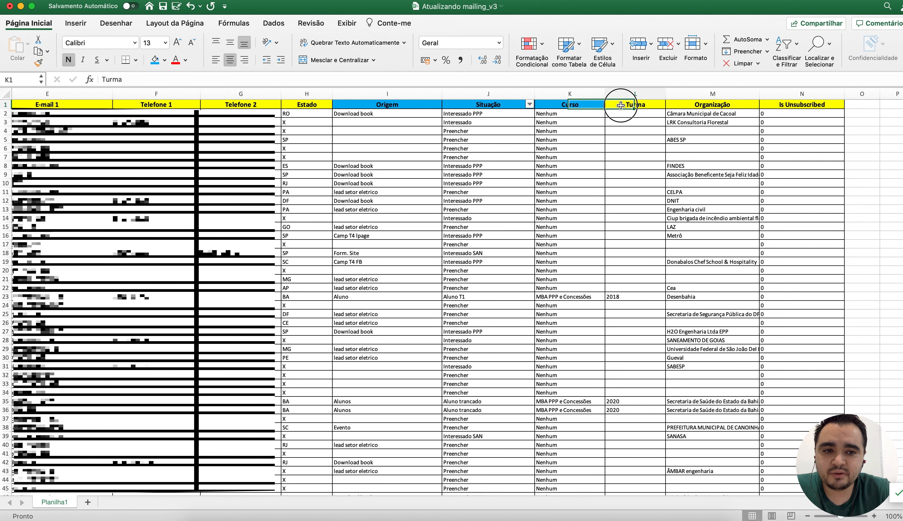
pyautogui.click(155, 60)
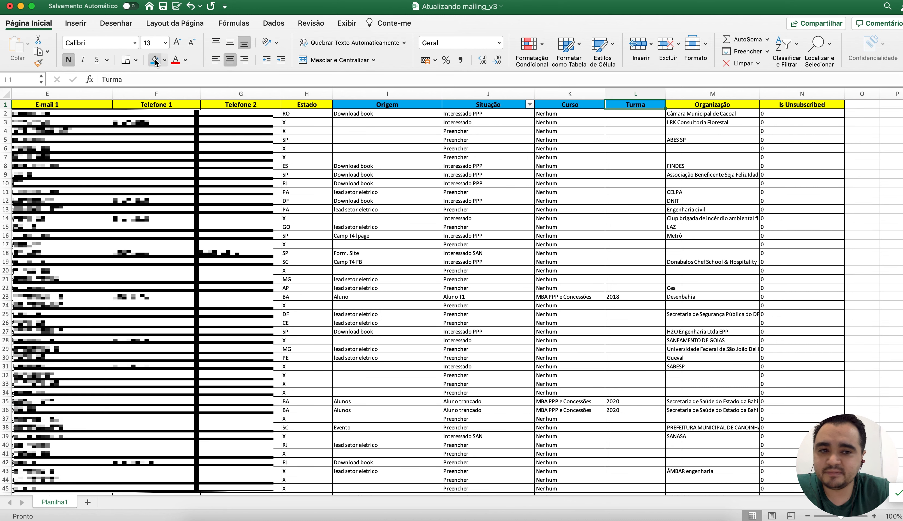
# Widen the Organização column so its longer entries fit, and select the whole column.
pyautogui.hscroll(3, 538, 180)
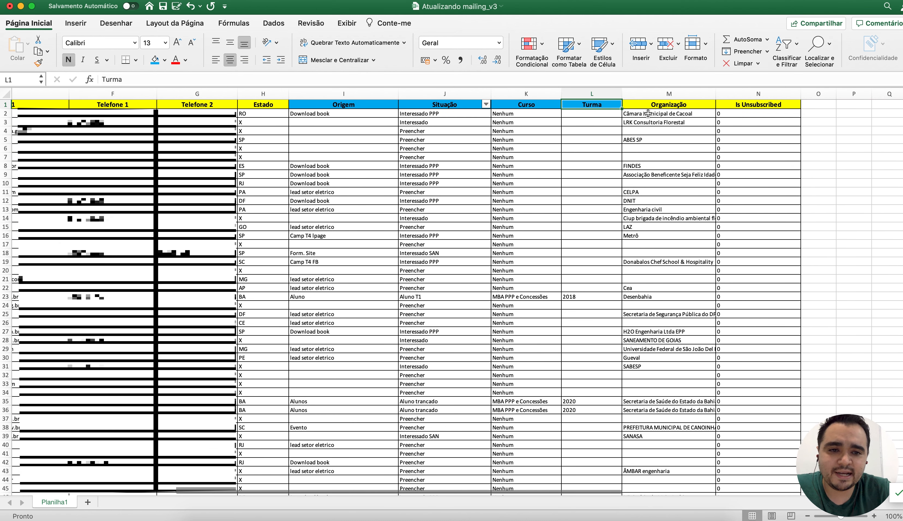
pyautogui.hscroll(2, 537, 180)
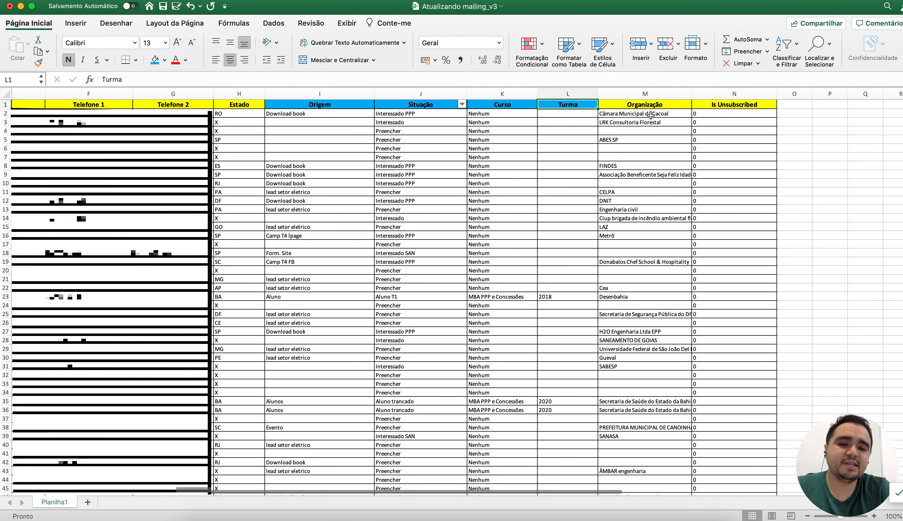
pyautogui.moveTo(691, 93); pyautogui.dragTo(721, 90)
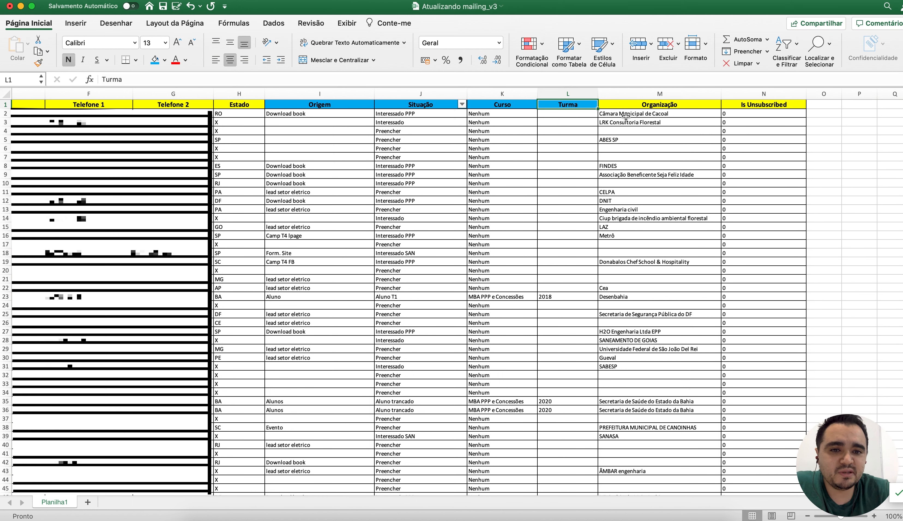
pyautogui.click(629, 94)
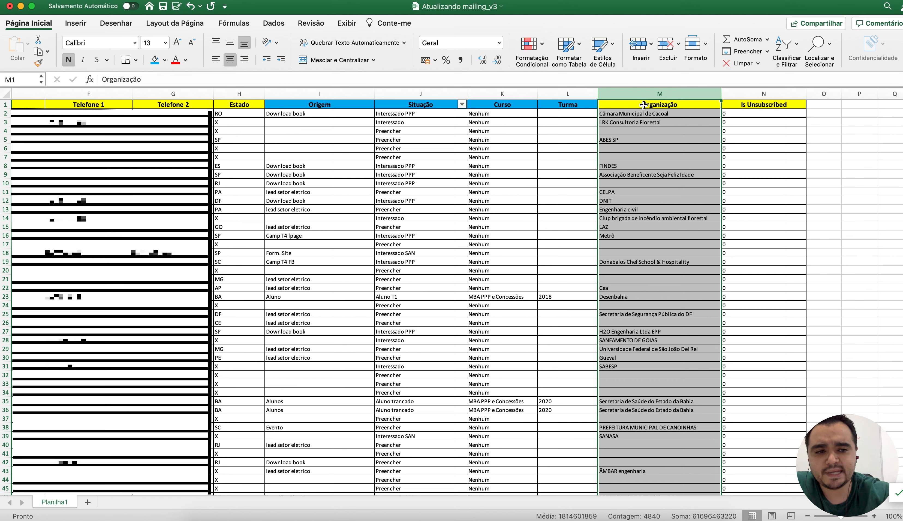
# Examine the Is Unsubscribed column and review the sheet's columns from Nº through Is Unsubscribed.
pyautogui.click(745, 132)
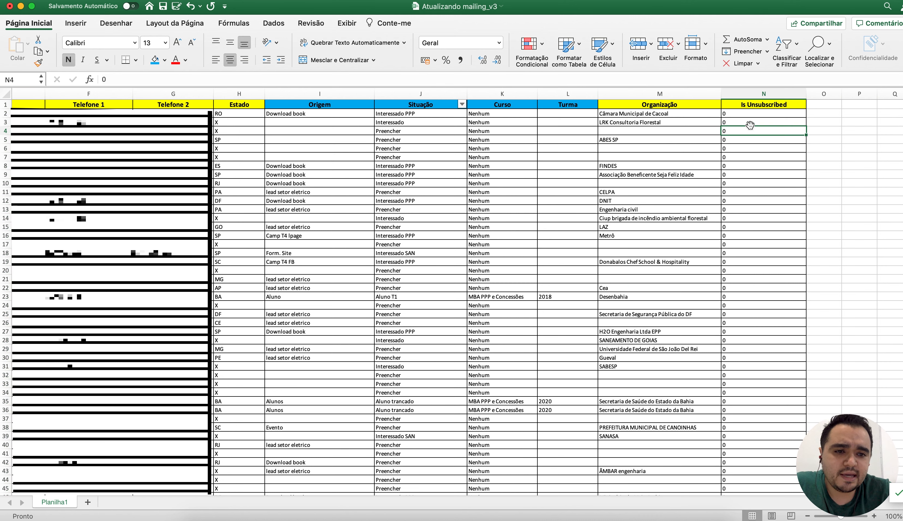
pyautogui.click(743, 95)
pyautogui.click(740, 104)
pyautogui.click(738, 94)
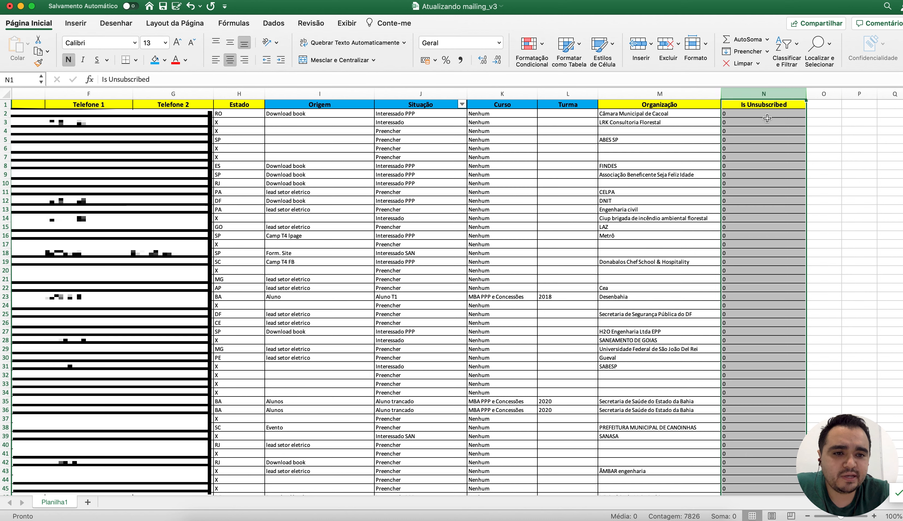
pyautogui.click(778, 105)
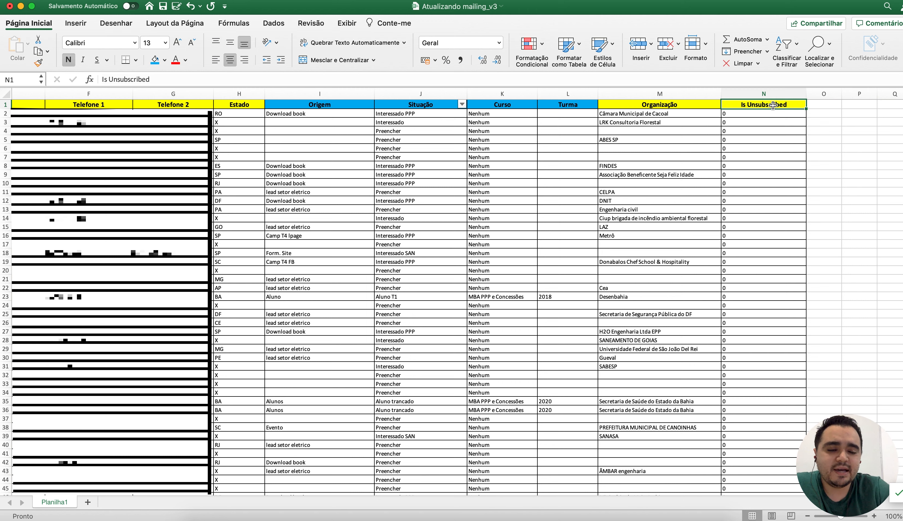
pyautogui.click(727, 114)
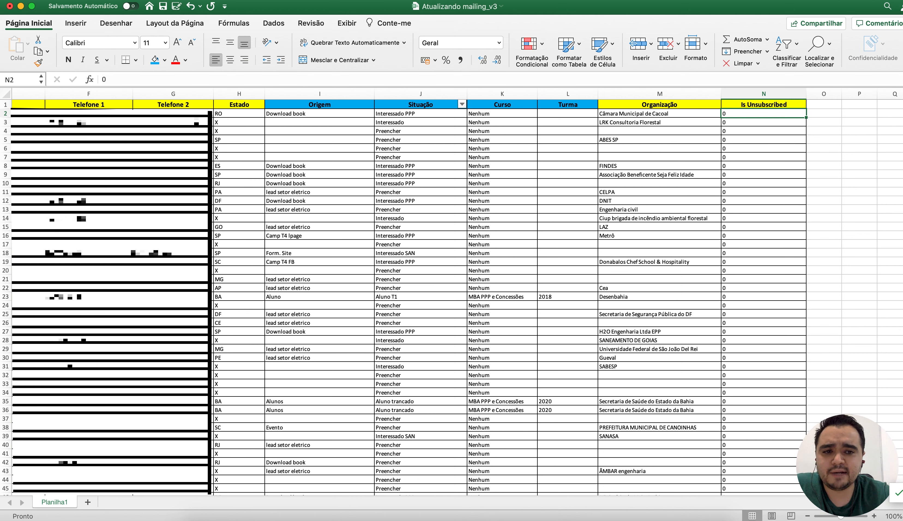
pyautogui.hscroll(-10, 454, 293)
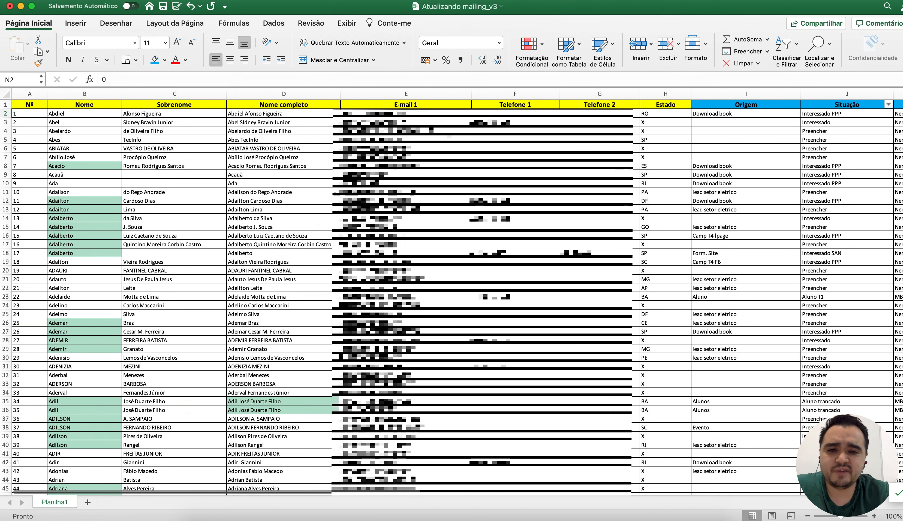
pyautogui.hscroll(10, 455, 140)
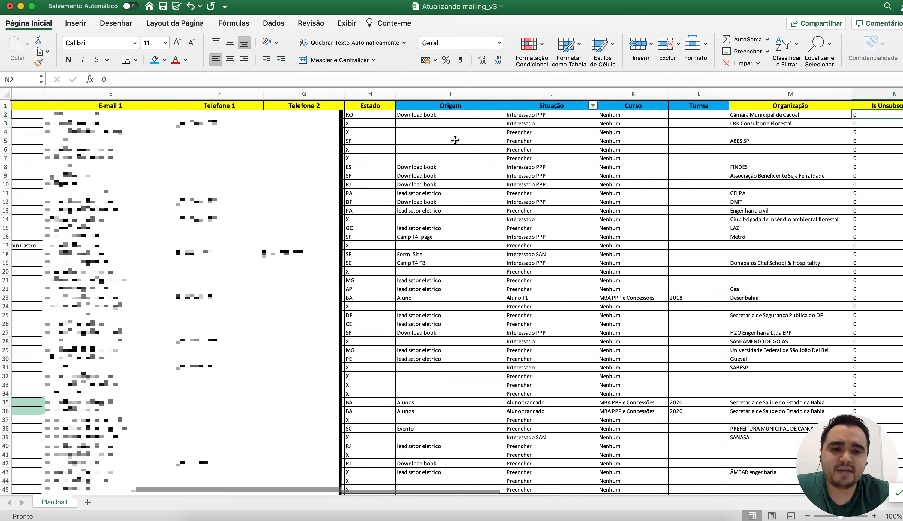
pyautogui.hscroll(2, 454, 140)
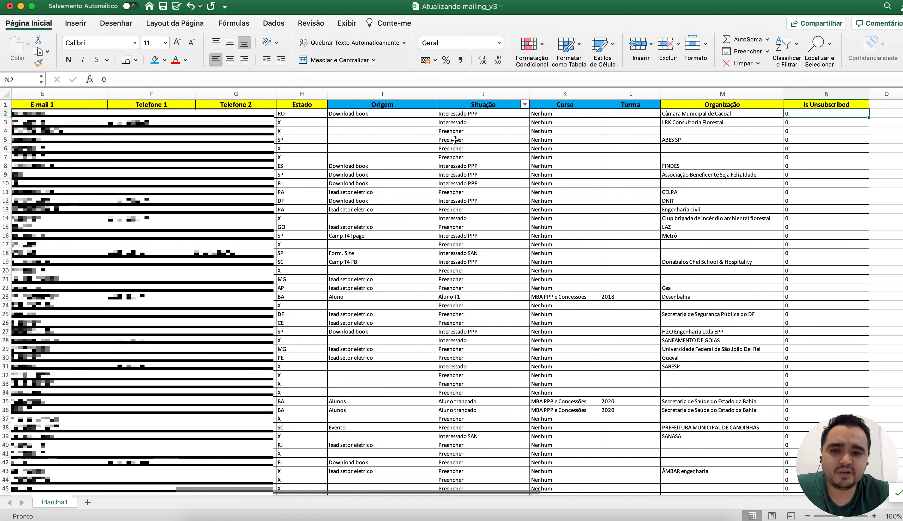
pyautogui.hscroll(-10, 404, 128)
pyautogui.hscroll(10, 404, 126)
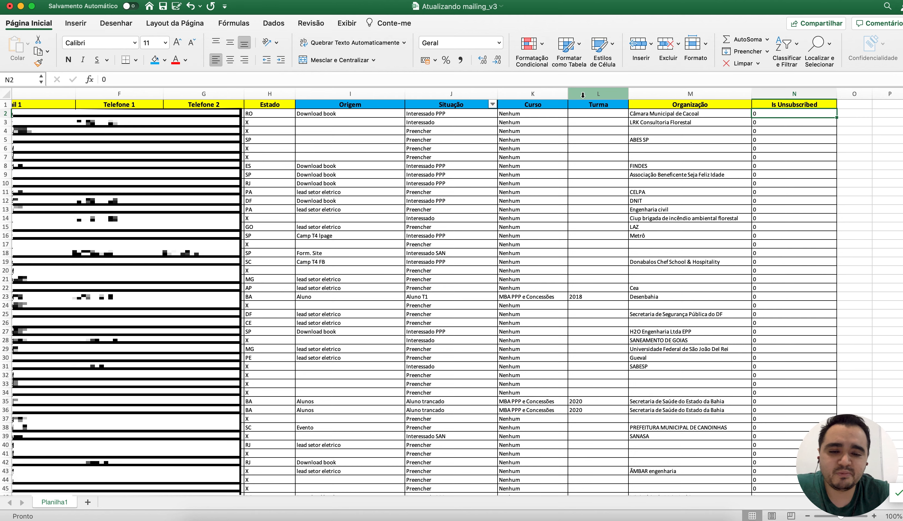
# Switch to SharpSpring, open the custom field manager in the account settings and expand the INFORMAÇÕES CADASTRAIS folder.
pyautogui.click(20, 7)
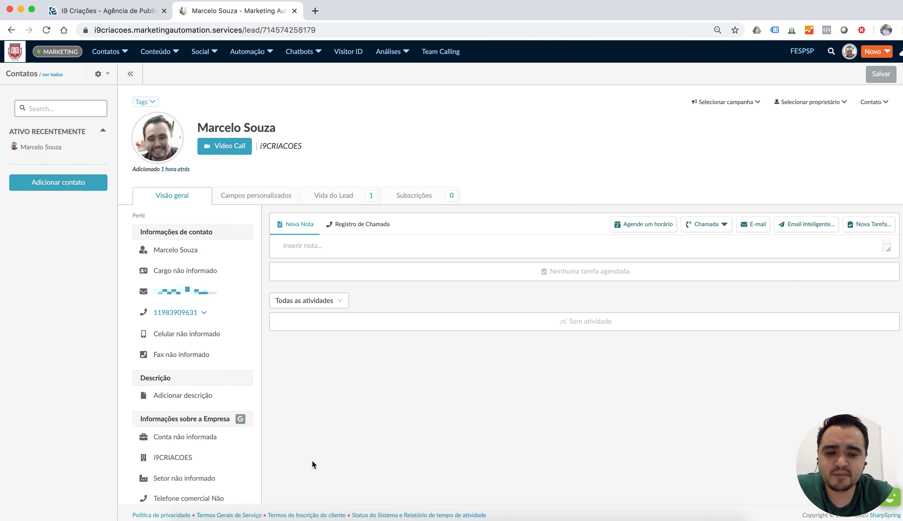
pyautogui.click(847, 57)
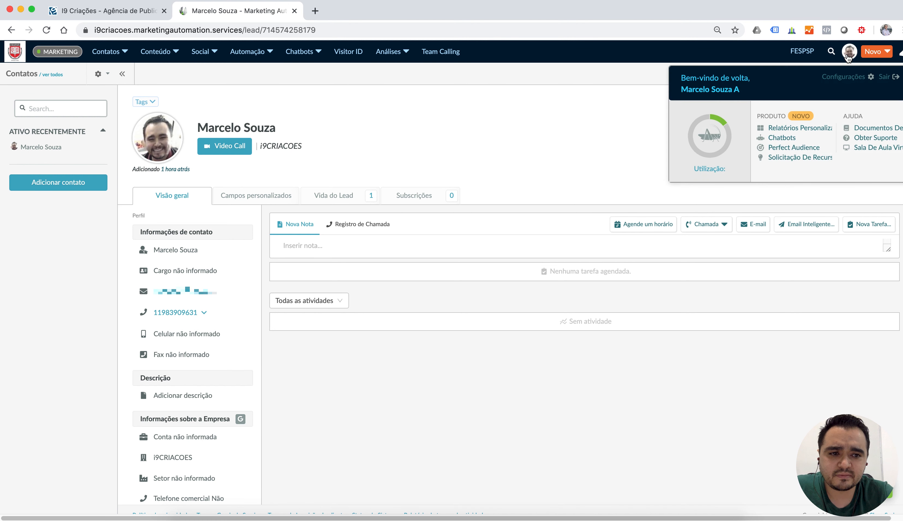
pyautogui.click(853, 79)
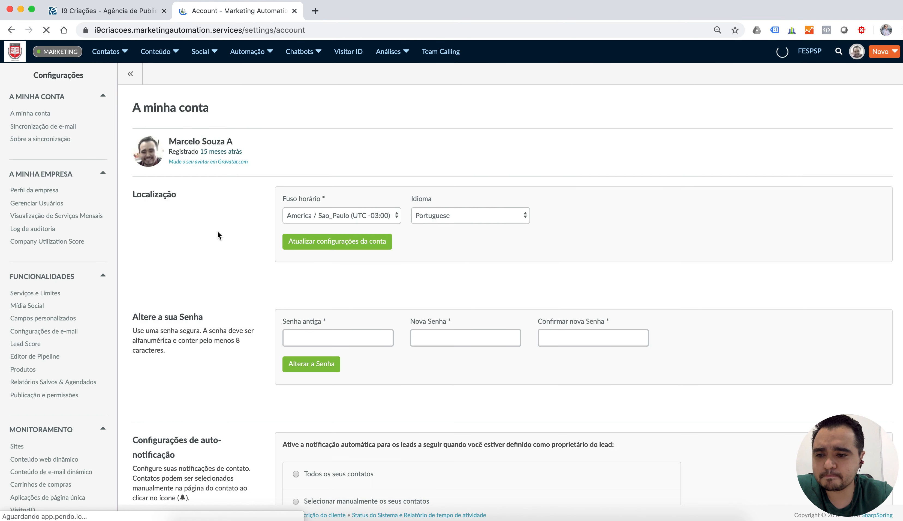
pyautogui.click(103, 278)
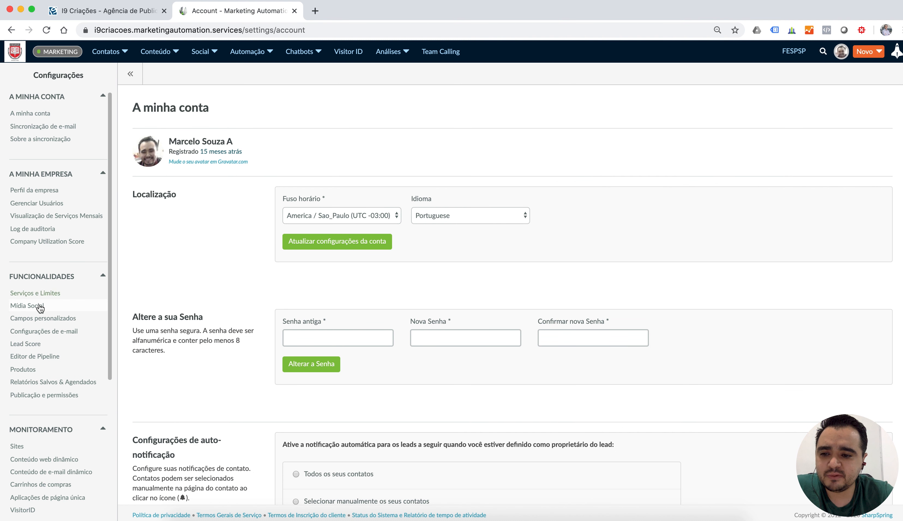
pyautogui.click(39, 320)
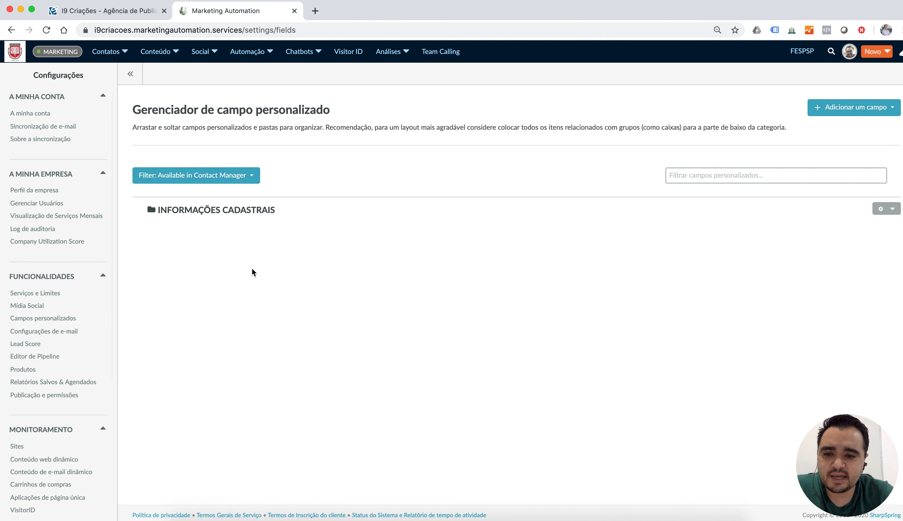
pyautogui.click(210, 214)
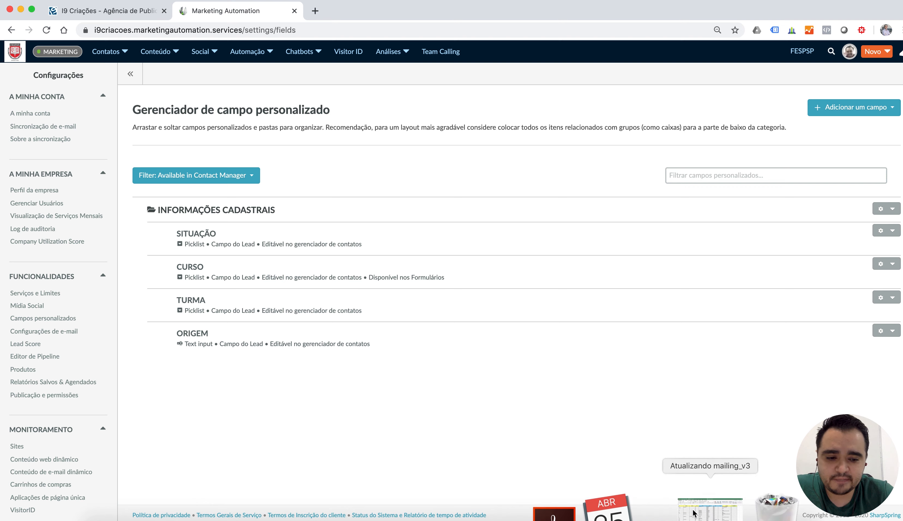
# Compare the blue-headed columns in the Atualizando mailing_v3 workbook with SharpSpring's custom fields, and select the Origem column.
pyautogui.click(716, 505)
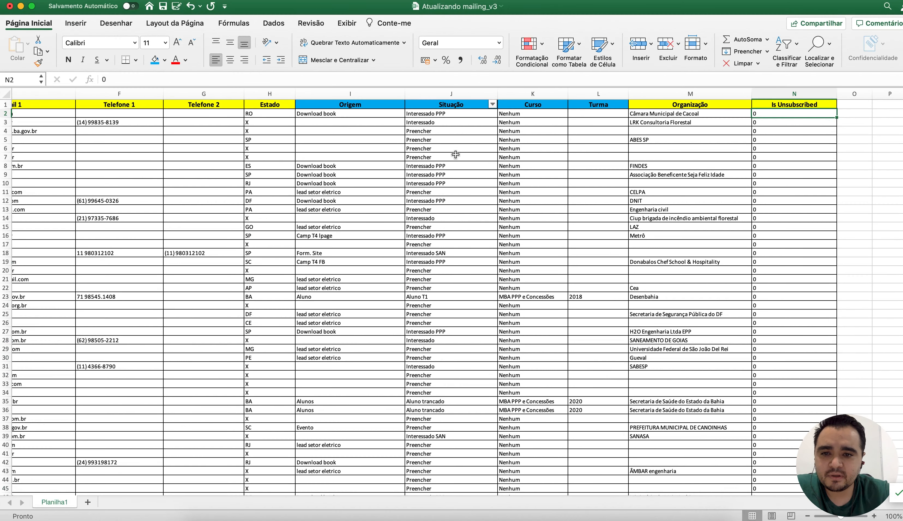
pyautogui.hscroll(-2, 673, 150)
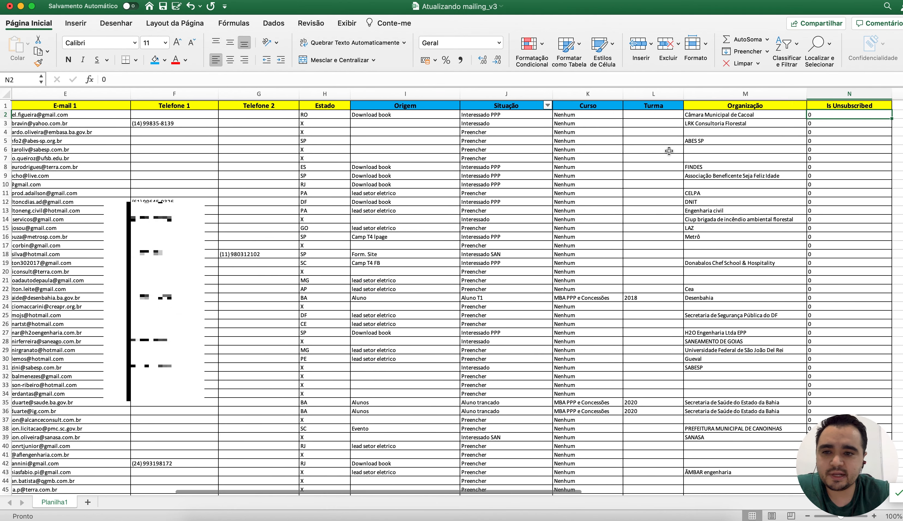
pyautogui.hscroll(1, 591, 163)
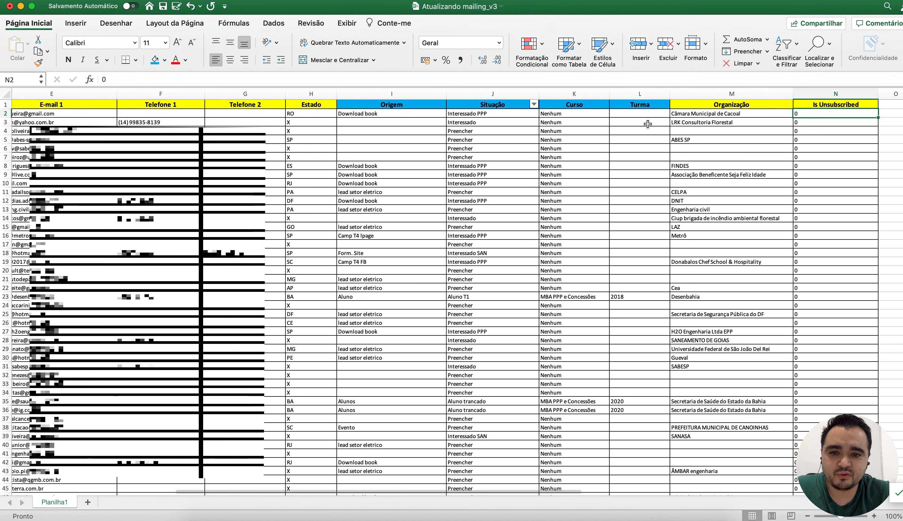
pyautogui.press('super+Tab')
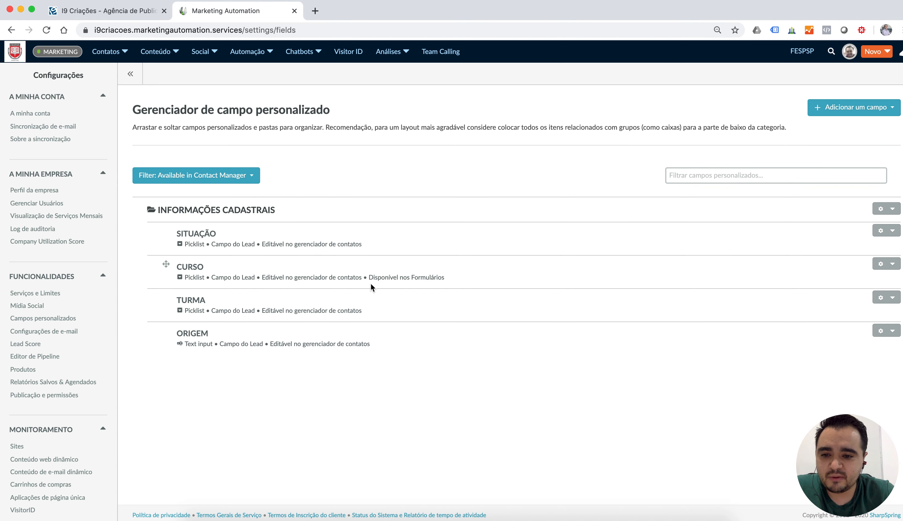
pyautogui.press('super+Tab')
pyautogui.press('super+Tab')
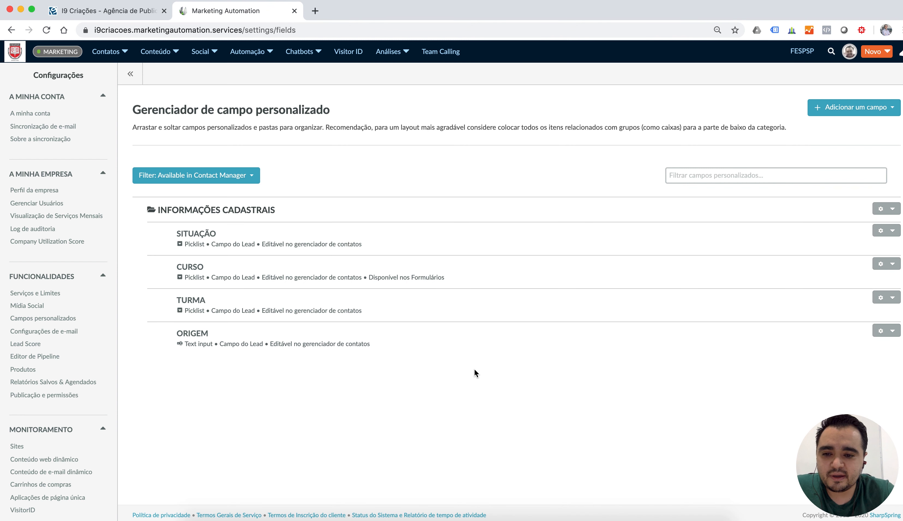
pyautogui.press('super+Tab')
pyautogui.press('super+Tab')
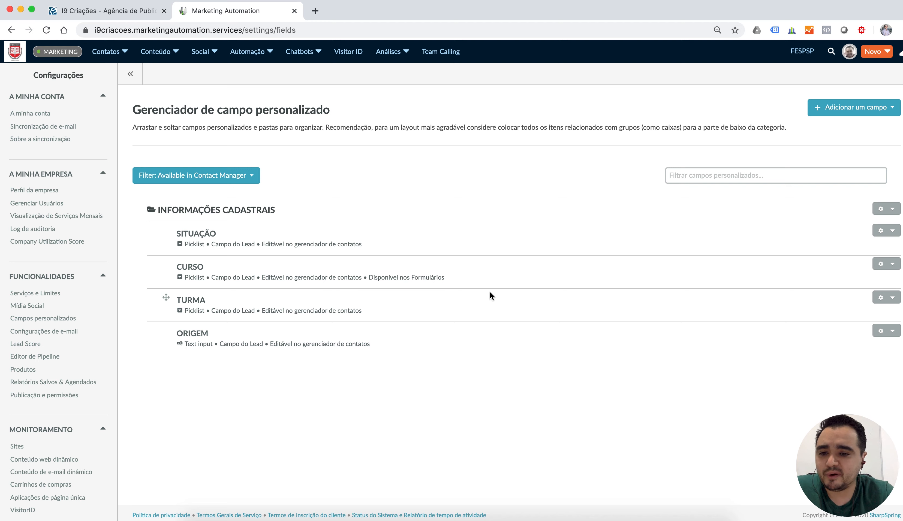
pyautogui.press('super+Tab')
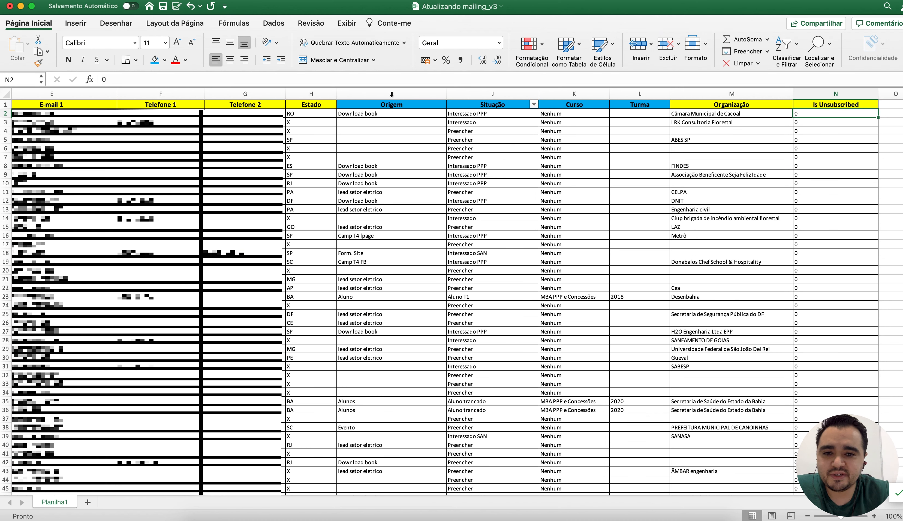
pyautogui.click(392, 94)
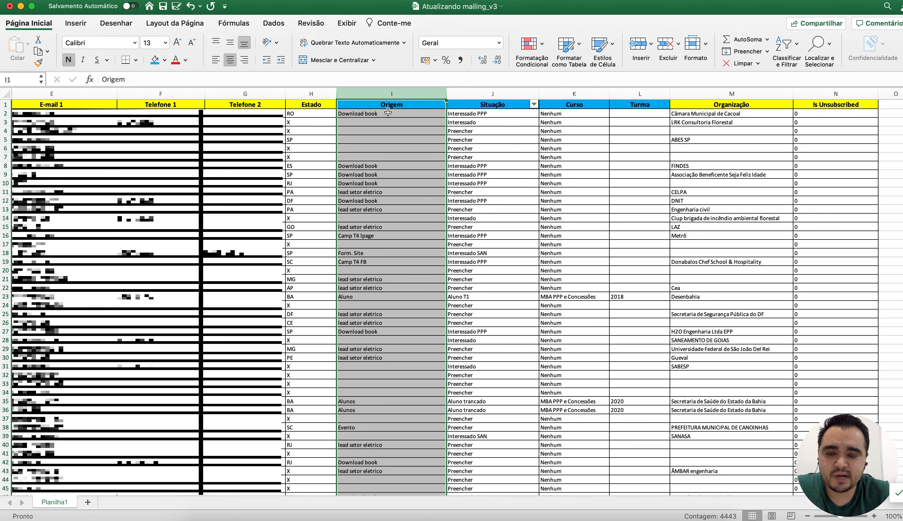
# Delete the ORIGEM custom field in SharpSpring, confirming with DELETAR, and expand the INFORMAÇÕES CADASTRAIS folder again.
pyautogui.press('super+Tab')
pyautogui.click(891, 337)
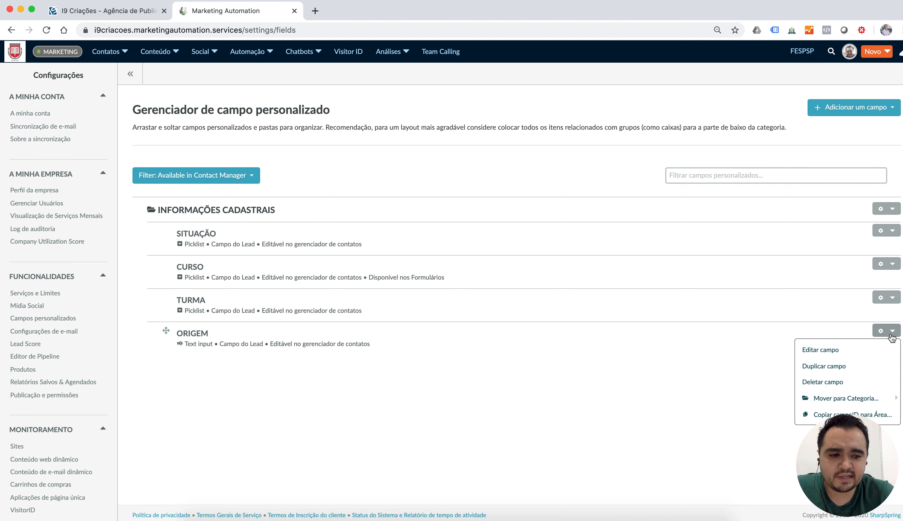
pyautogui.click(837, 381)
pyautogui.click(323, 274)
pyautogui.write('DELT')
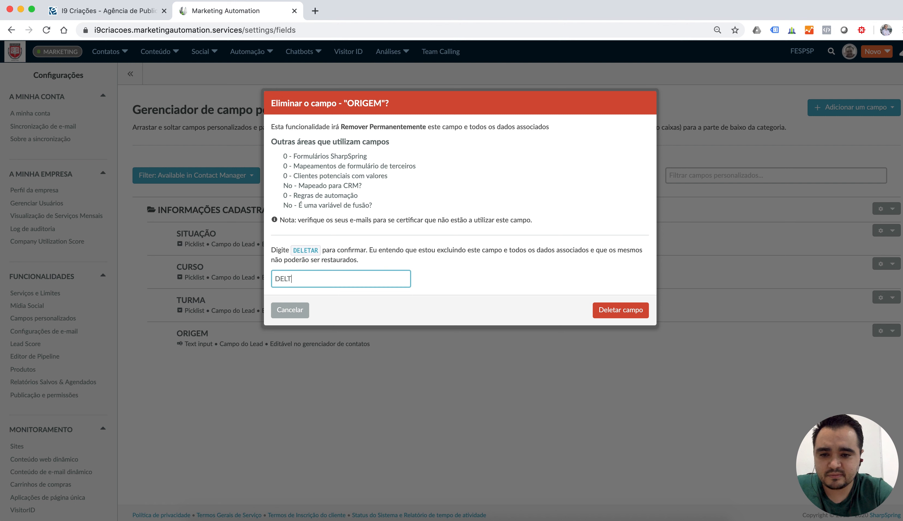
pyautogui.press('BackSpace')
pyautogui.write('ETAR')
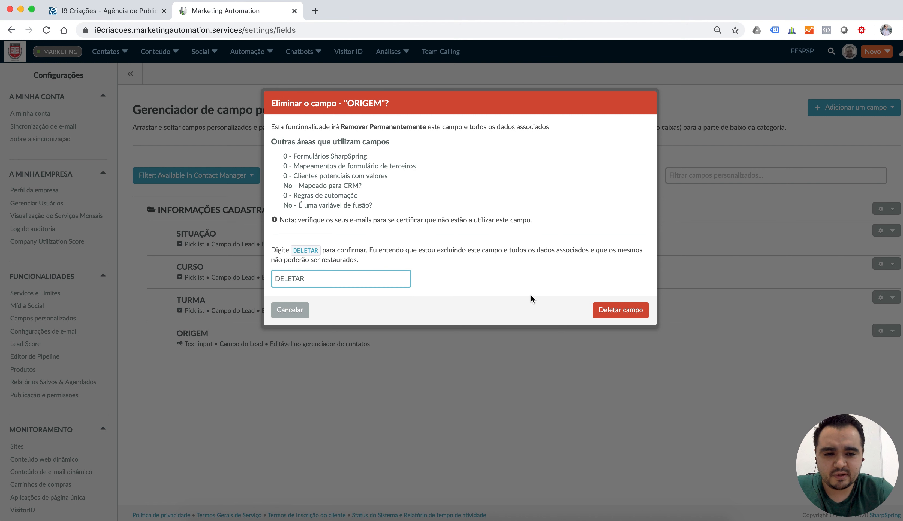
pyautogui.click(611, 316)
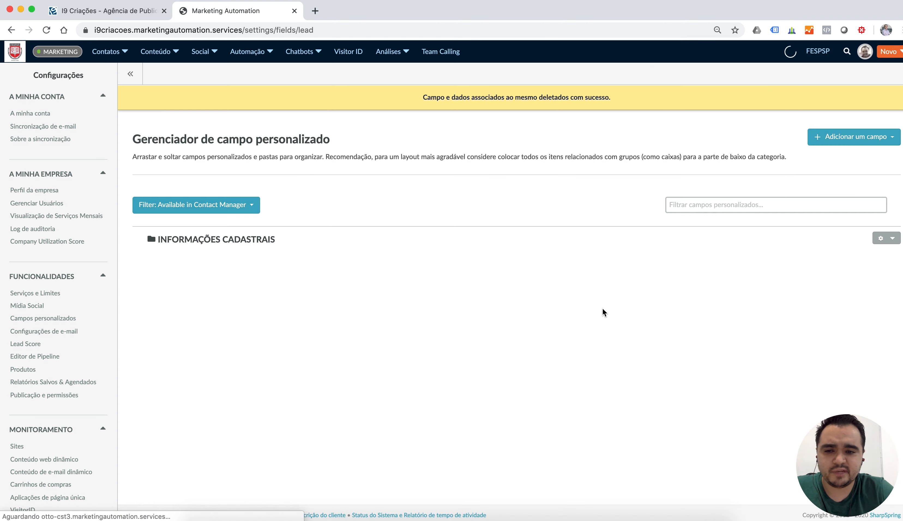
pyautogui.click(211, 239)
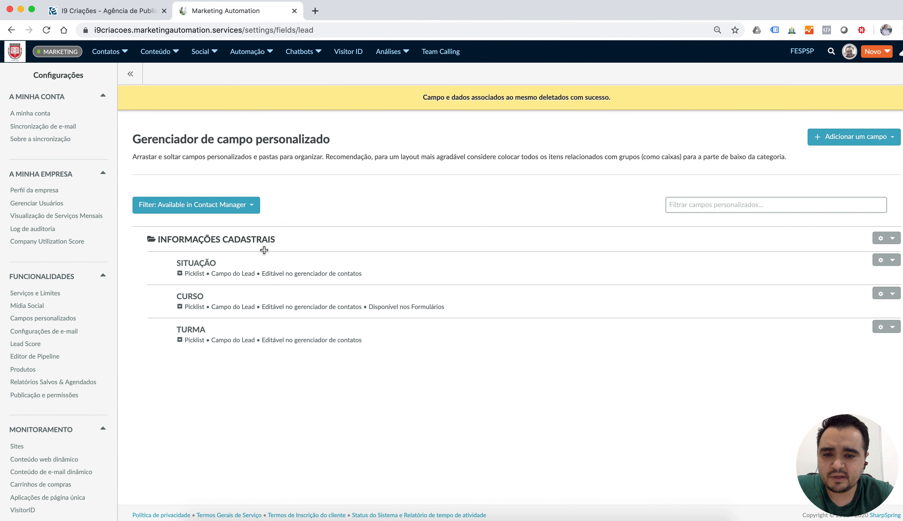
# Switch to the Excel workbook, apply a filter to the Origem column and look through its list of values.
pyautogui.press('super+Tab')
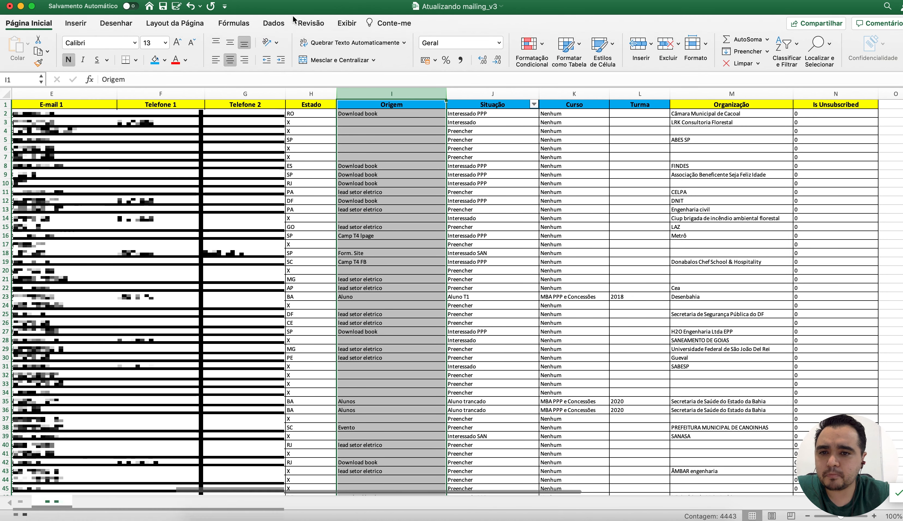
pyautogui.click(275, 25)
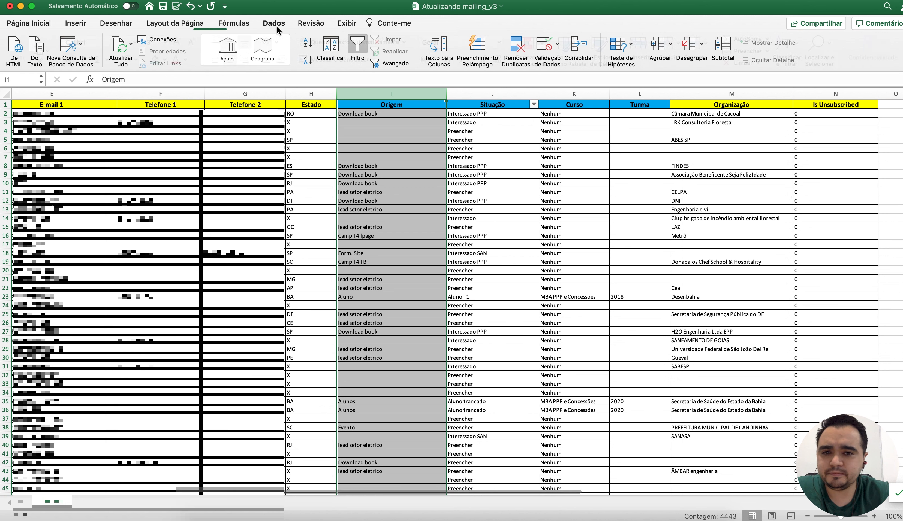
pyautogui.click(358, 46)
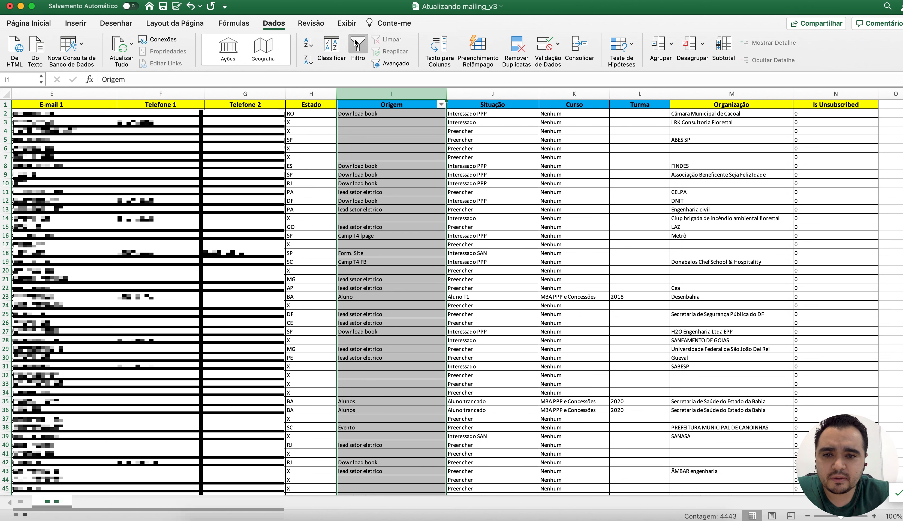
pyautogui.click(441, 104)
pyautogui.moveTo(575, 225)
pyautogui.mouseDown()
pyautogui.moveTo(573, 291)
pyautogui.moveTo(576, 218)
pyautogui.mouseUp()
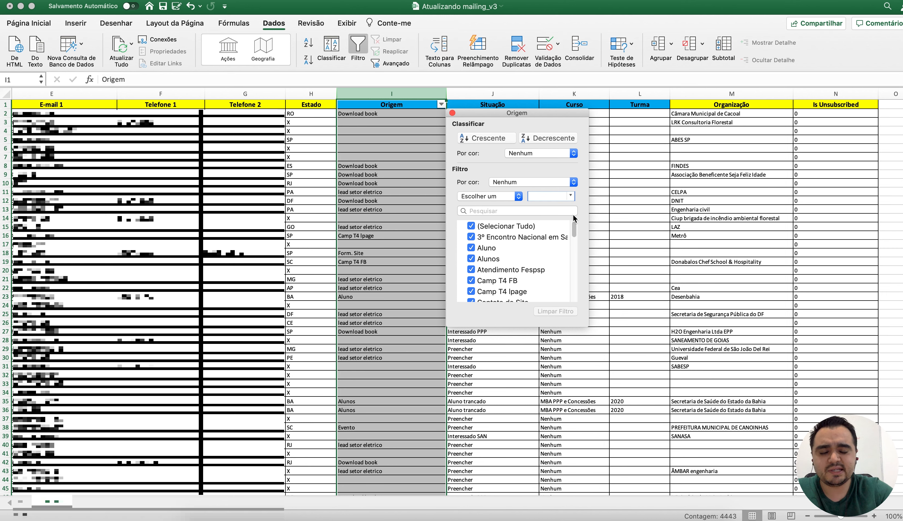
pyautogui.moveTo(573, 232)
pyautogui.mouseDown()
pyautogui.moveTo(574, 280)
pyautogui.moveTo(568, 233)
pyautogui.mouseUp()
# Switch to SharpSpring and start a new custom lead field that is visible in the contact manager.
pyautogui.press('super+Tab')
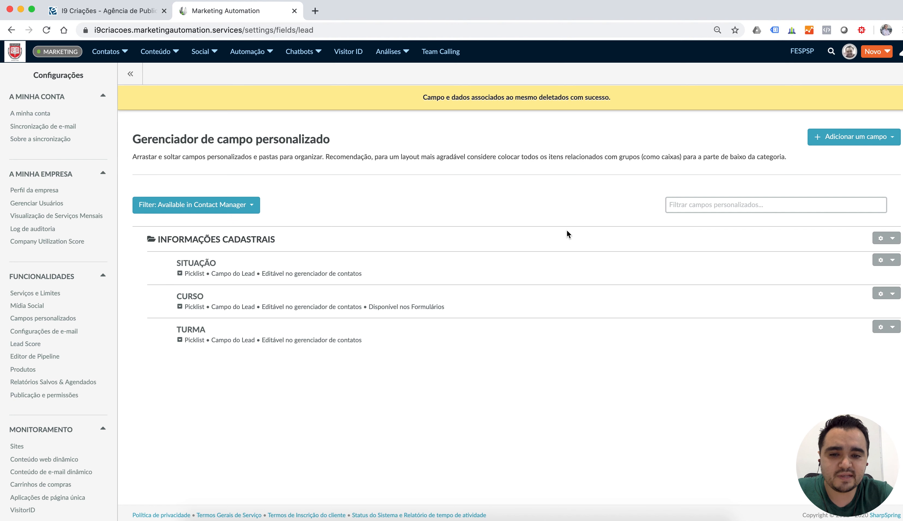
pyautogui.click(832, 144)
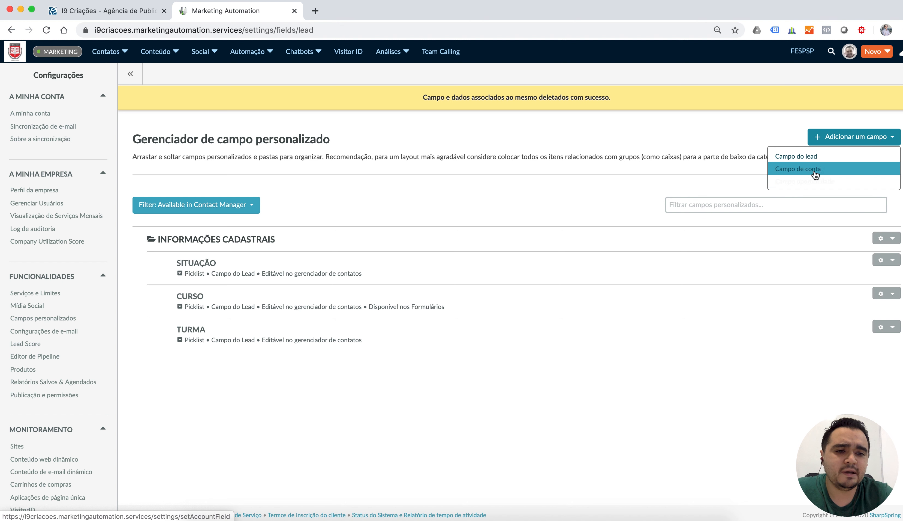
pyautogui.click(812, 158)
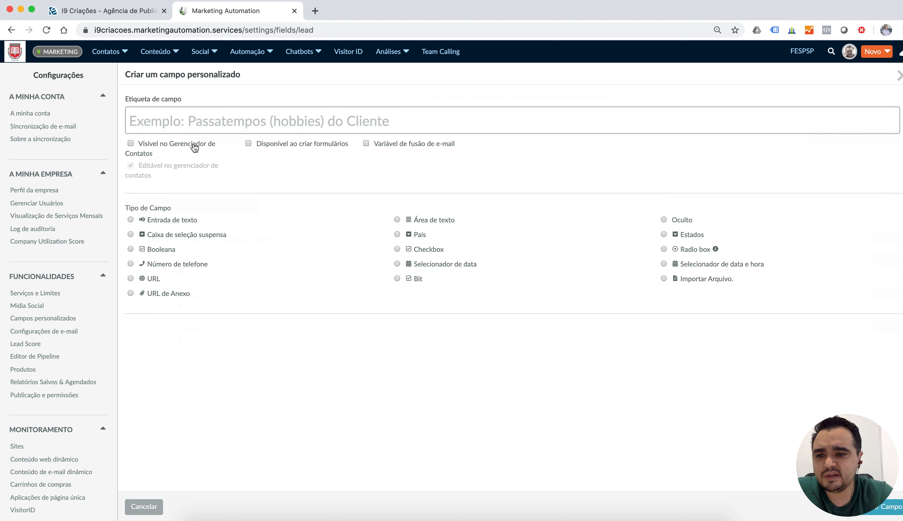
pyautogui.click(161, 150)
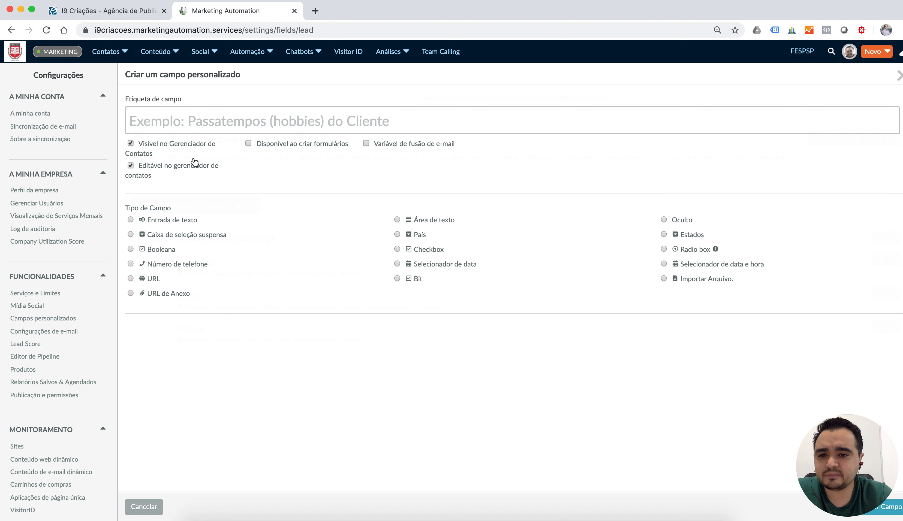
pyautogui.click(249, 144)
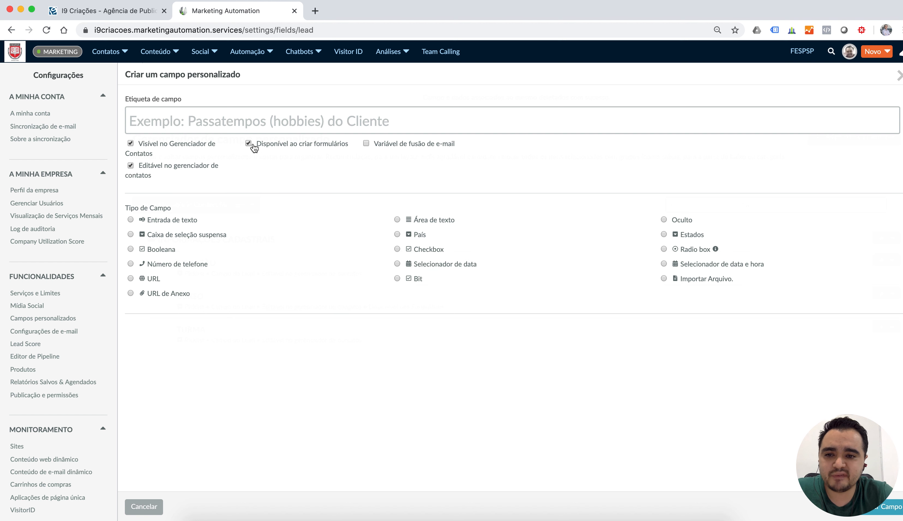
pyautogui.click(253, 145)
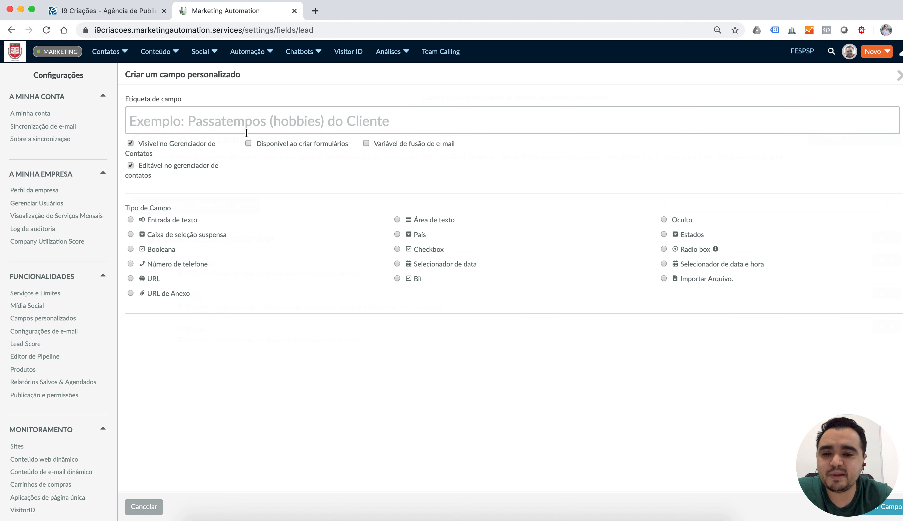
pyautogui.click(366, 144)
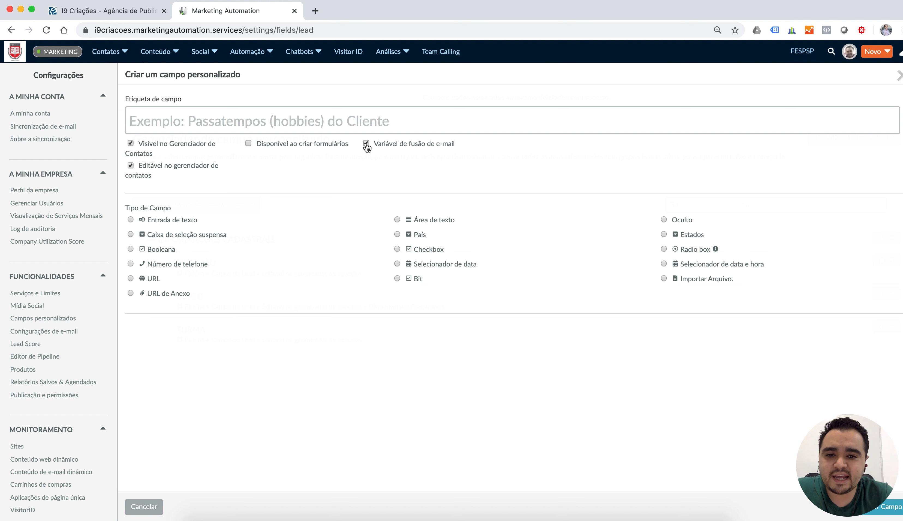
pyautogui.click(366, 144)
pyautogui.click(368, 143)
pyautogui.click(368, 144)
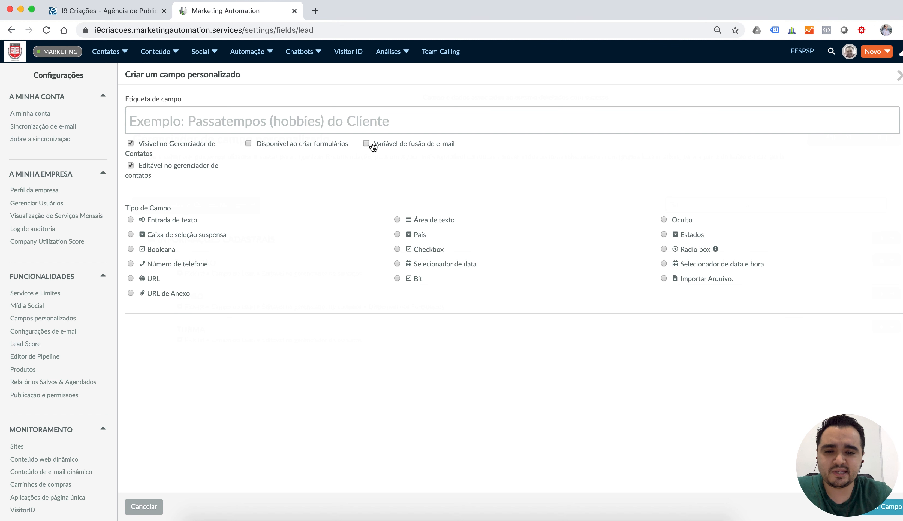
pyautogui.click(370, 145)
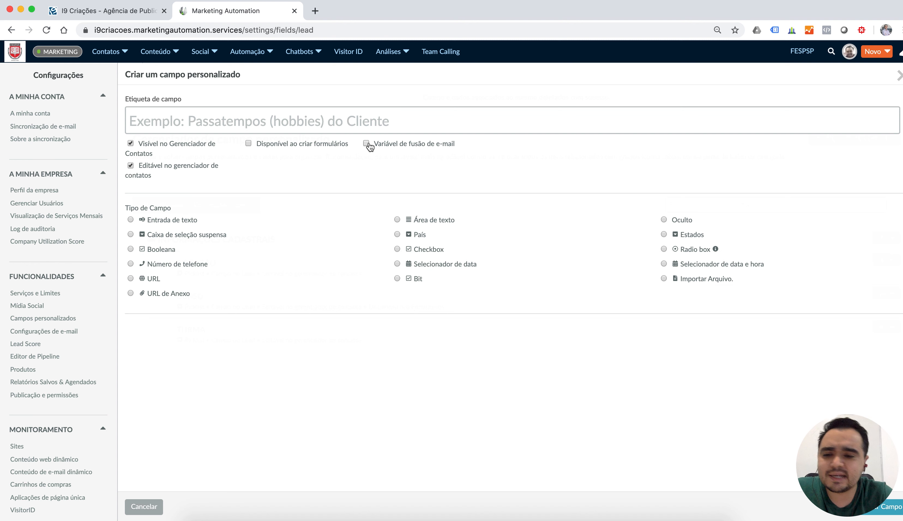
# Label the new field ORIGEM and, after checking the Origem filter values in the Excel workbook, set its type to Entrada de texto.
pyautogui.click(270, 129)
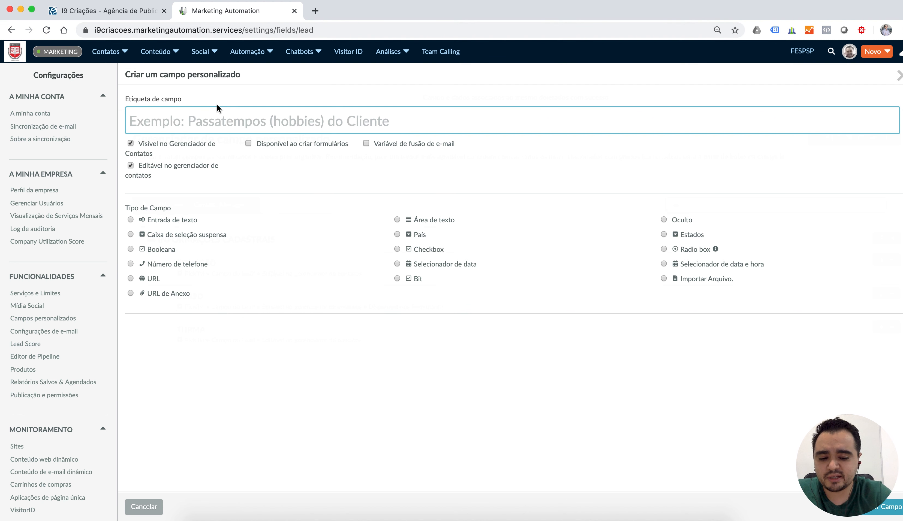
pyautogui.write('ORIGEM')
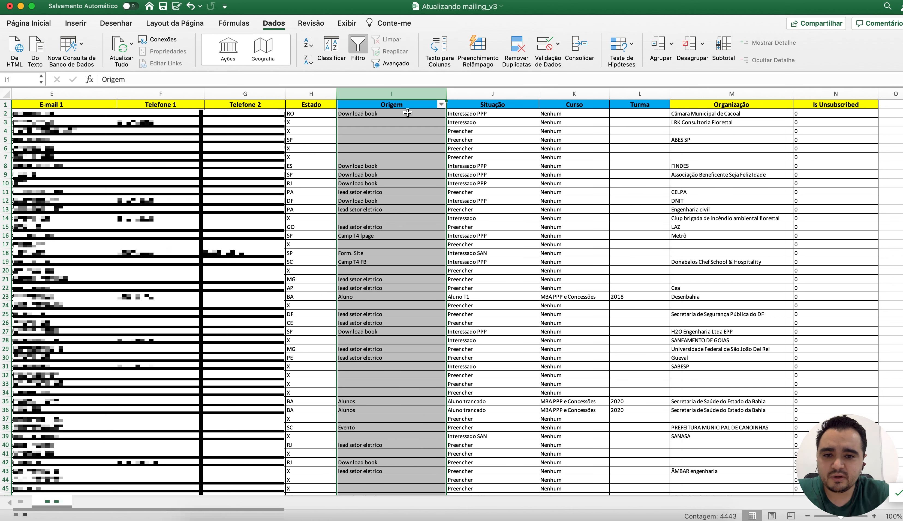
pyautogui.click(442, 104)
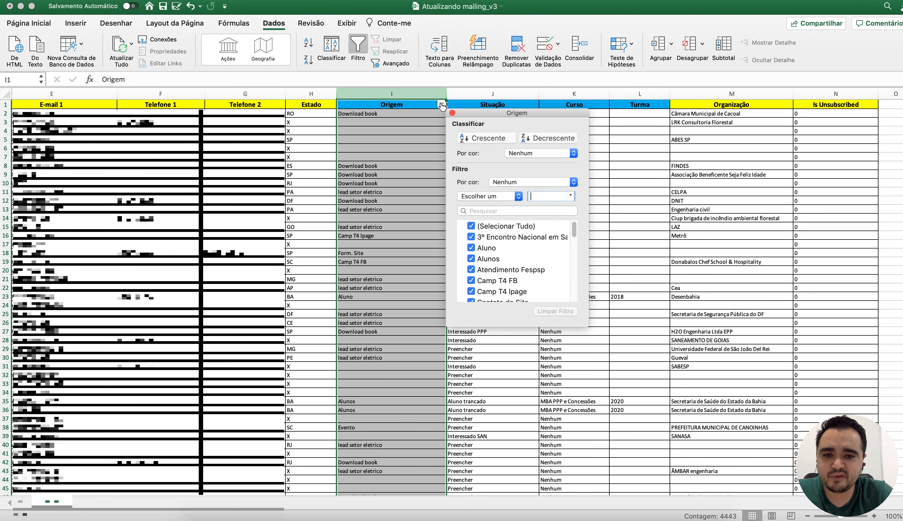
pyautogui.moveTo(572, 227)
pyautogui.mouseDown()
pyautogui.moveTo(570, 299)
pyautogui.moveTo(574, 220)
pyautogui.mouseUp()
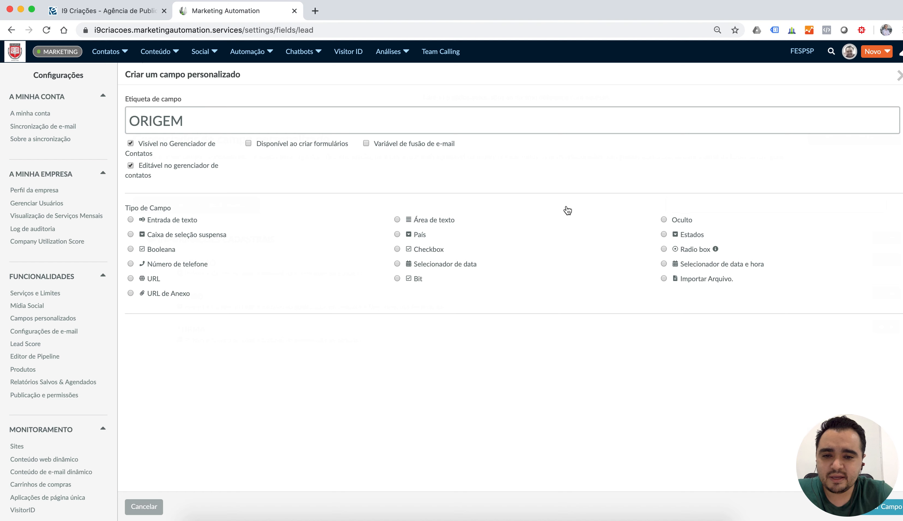
pyautogui.click(200, 236)
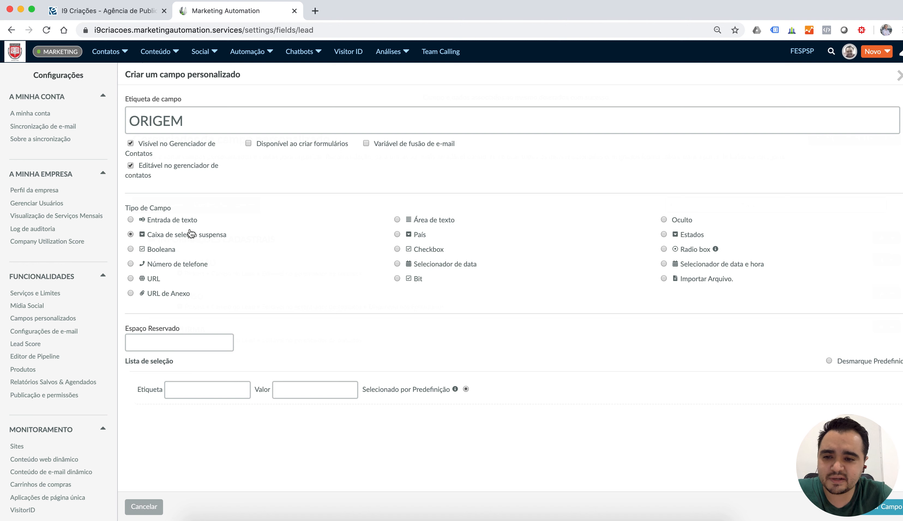
pyautogui.click(184, 224)
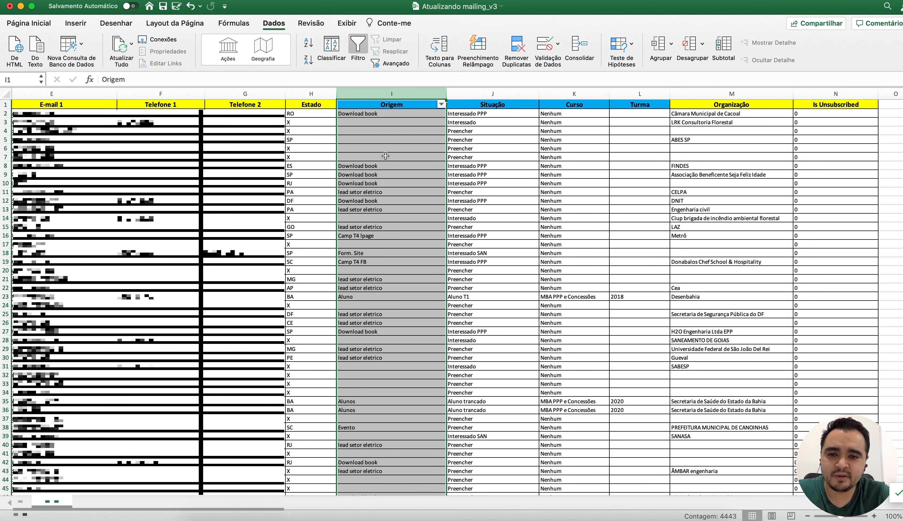
# Compare the ORIGEM field label with the Origem column in the Atualizando mailing_v3 workbook.
pyautogui.press('super+Tab')
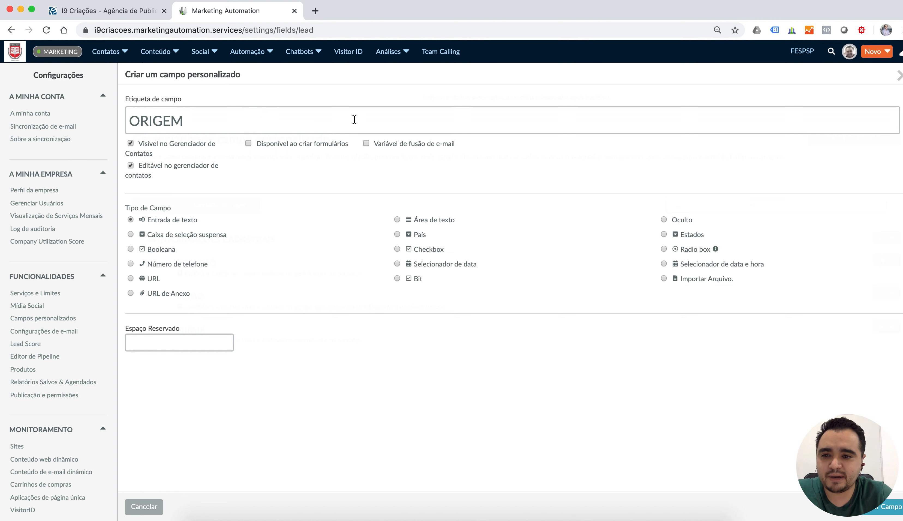
pyautogui.click(253, 122)
pyautogui.press('super+a')
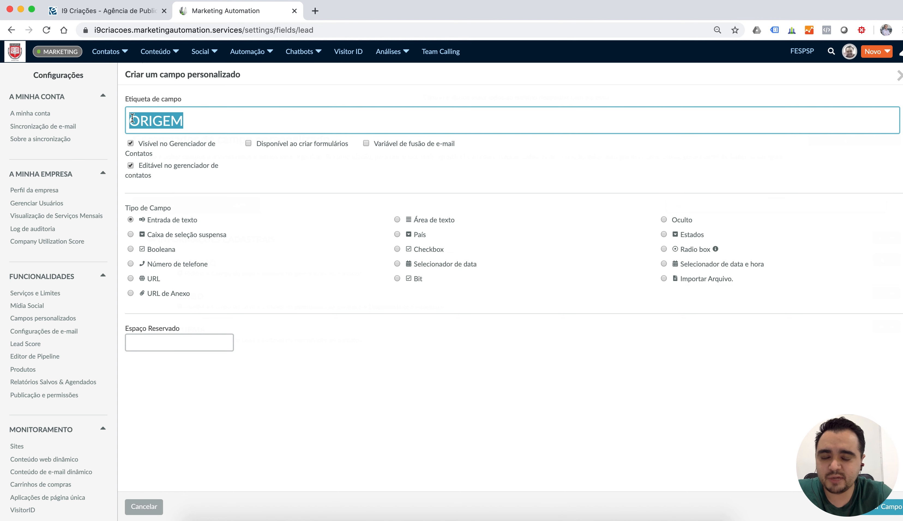
pyautogui.press('super+Tab')
pyautogui.press('super+Tab')
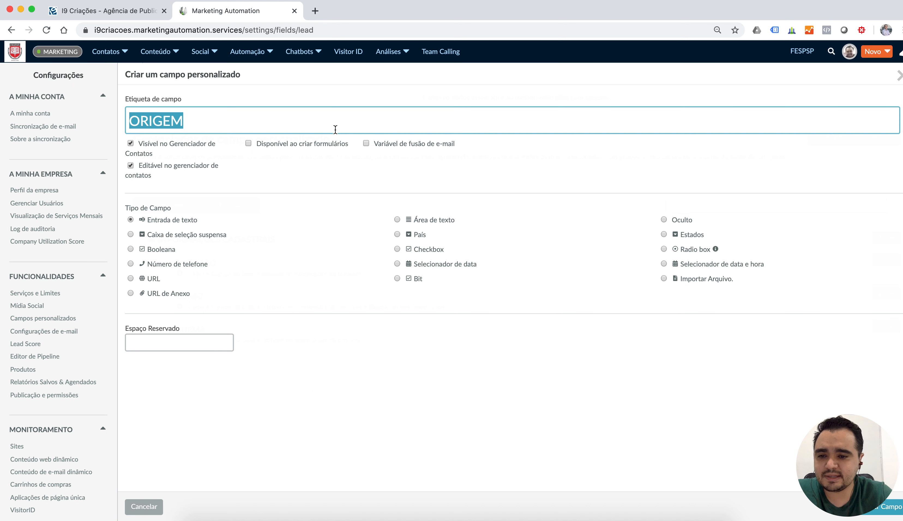
pyautogui.press('super+Tab')
pyautogui.click(396, 134)
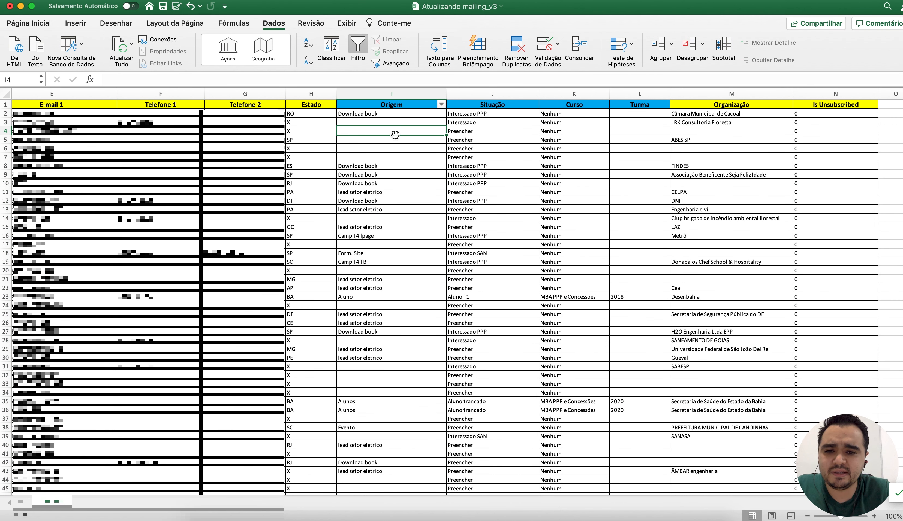
pyautogui.press('super+Tab')
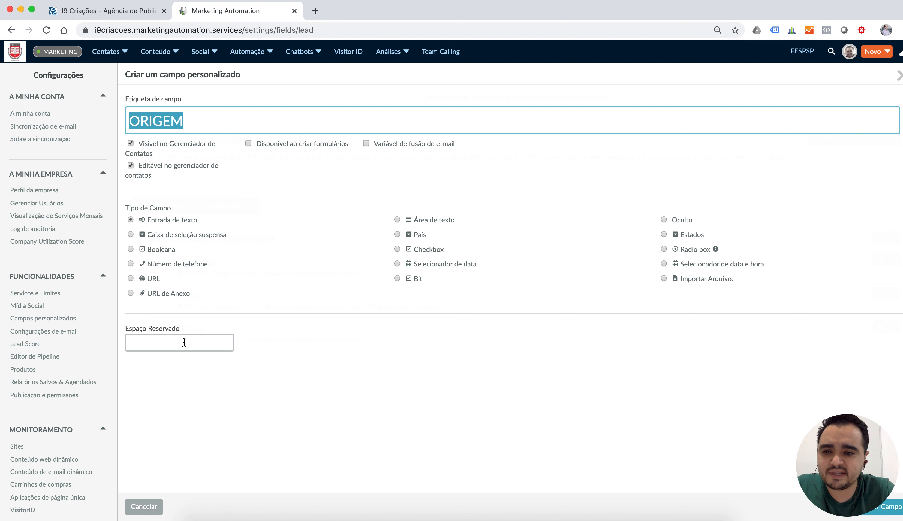
# Create the ORIGEM custom field with its placeholder left blank.
pyautogui.click(508, 364)
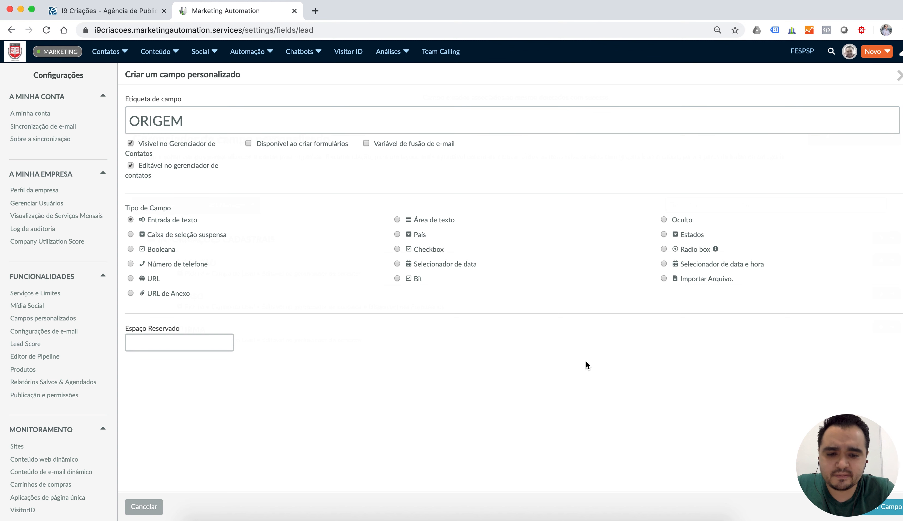
pyautogui.moveTo(875, 457); pyautogui.dragTo(875, 137)
pyautogui.click(884, 509)
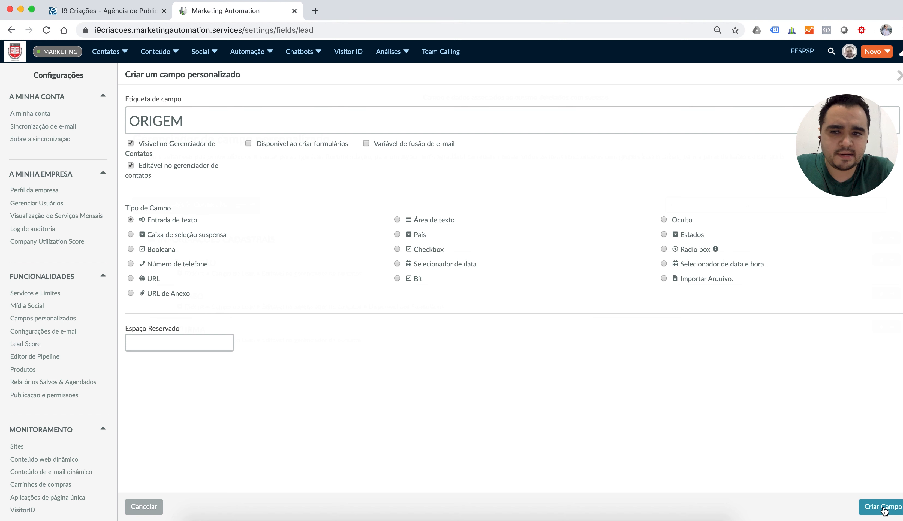
pyautogui.click(885, 513)
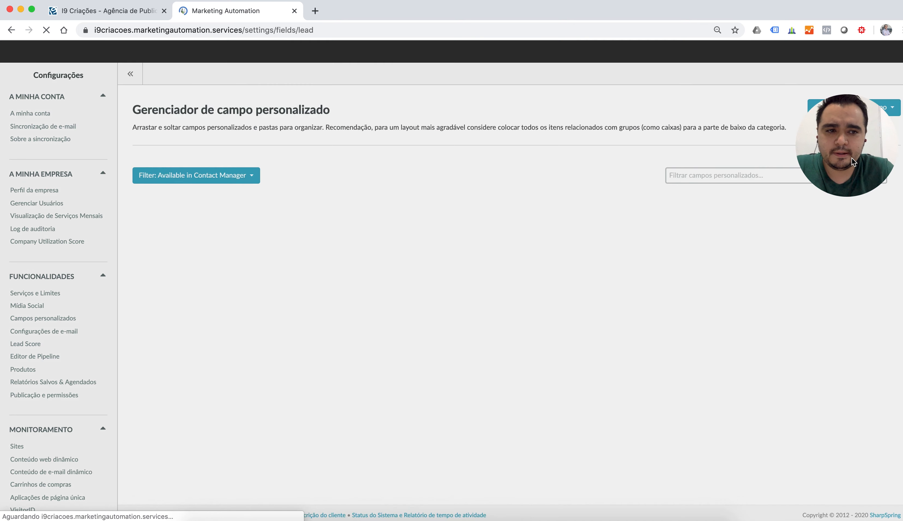
pyautogui.moveTo(848, 168); pyautogui.dragTo(804, 446)
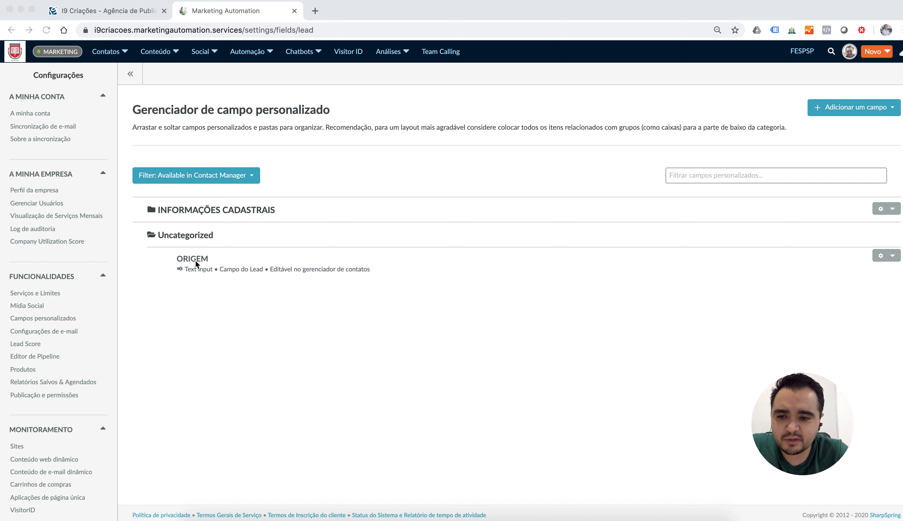
# Expand the INFORMAÇÕES CADASTRAIS folder and move the uncategorized ORIGEM field into that category.
pyautogui.click(181, 209)
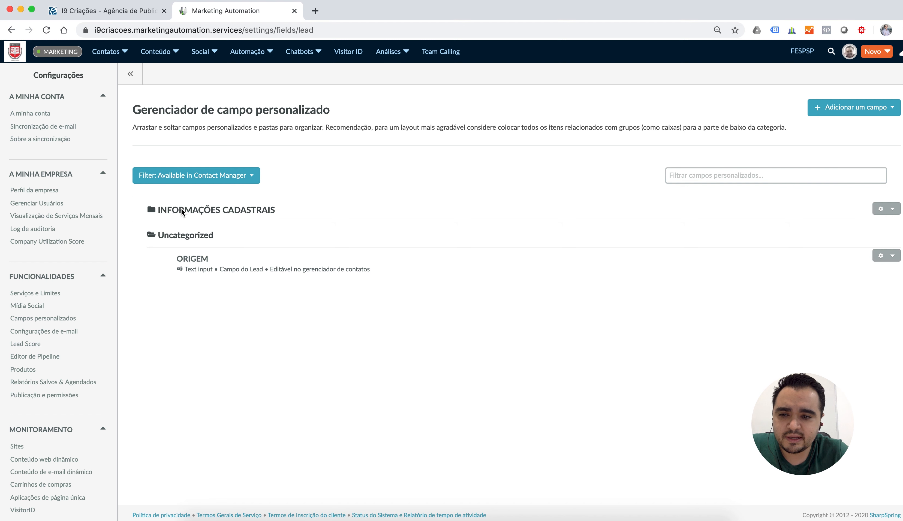
pyautogui.click(153, 212)
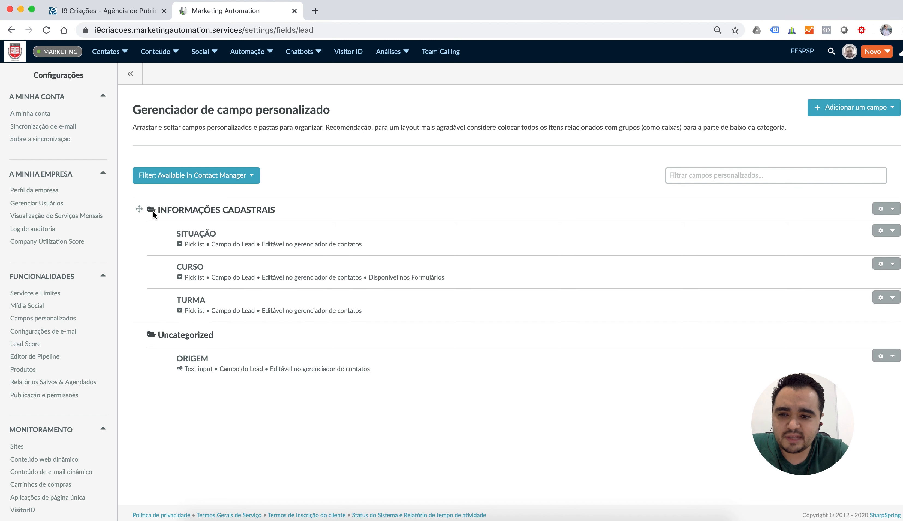
pyautogui.click(223, 211)
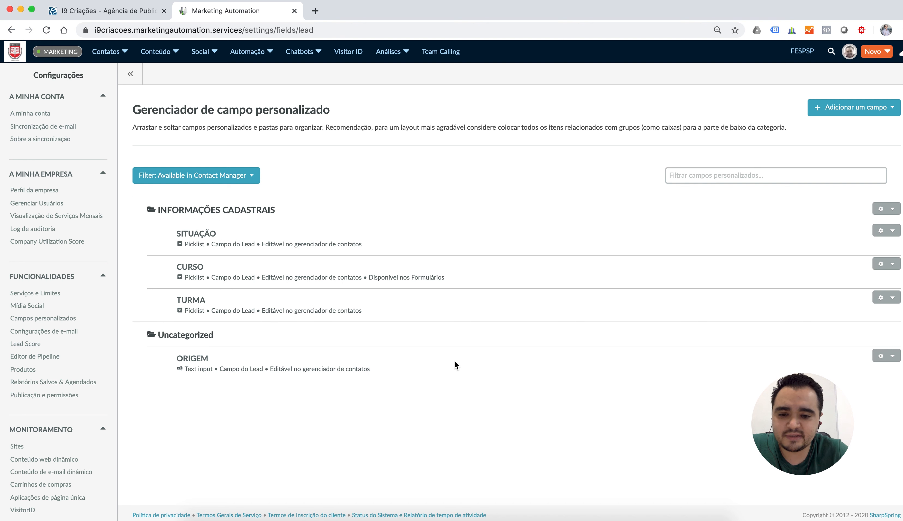
pyautogui.click(894, 357)
pyautogui.click(893, 356)
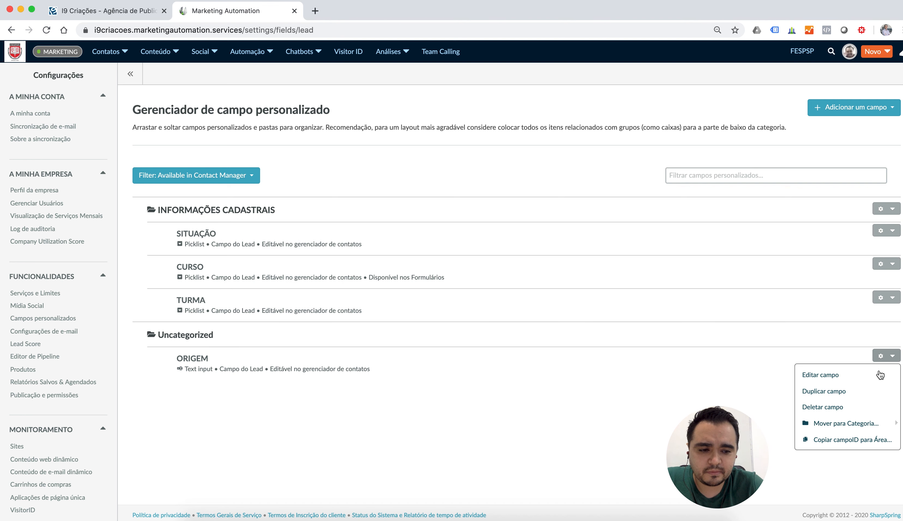
pyautogui.moveTo(866, 425)
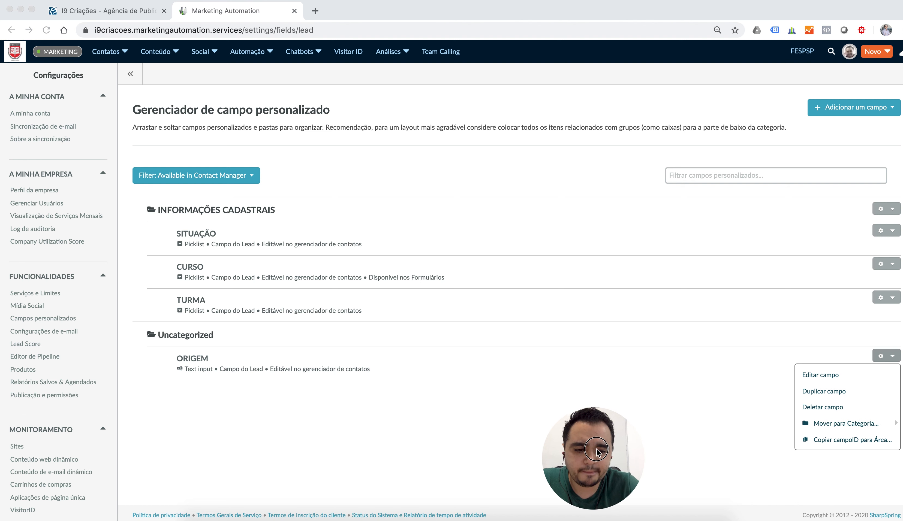
pyautogui.click(873, 430)
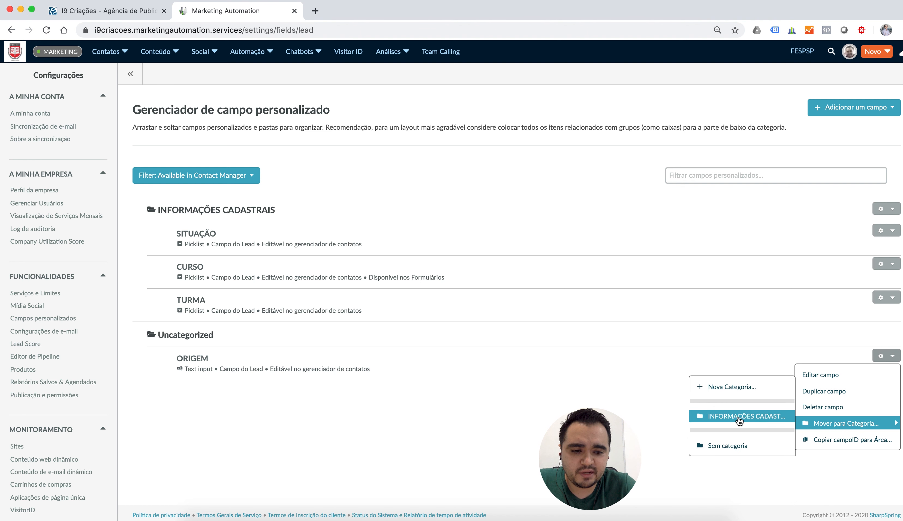
pyautogui.click(739, 418)
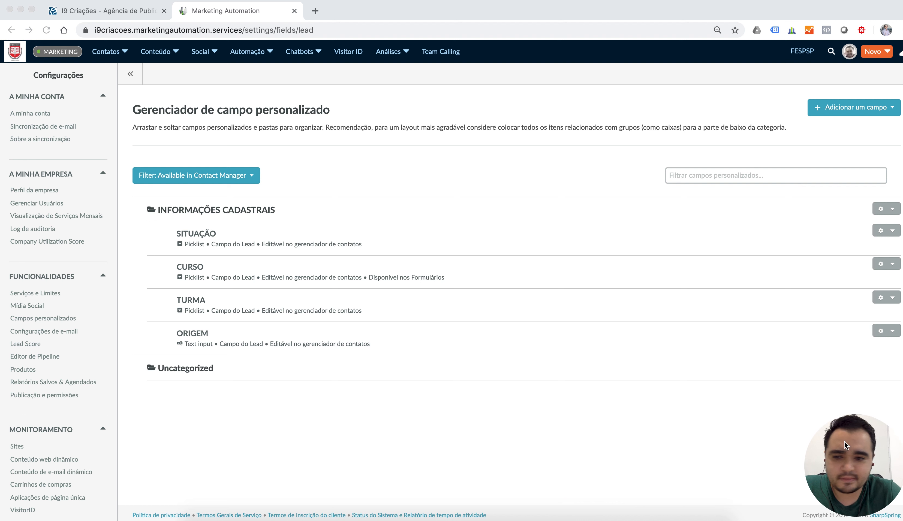
# Place ORIGEM above TURMA in INFORMAÇÕES CADASTRAIS and save the field order, and restore and save the previous order.
pyautogui.click(191, 237)
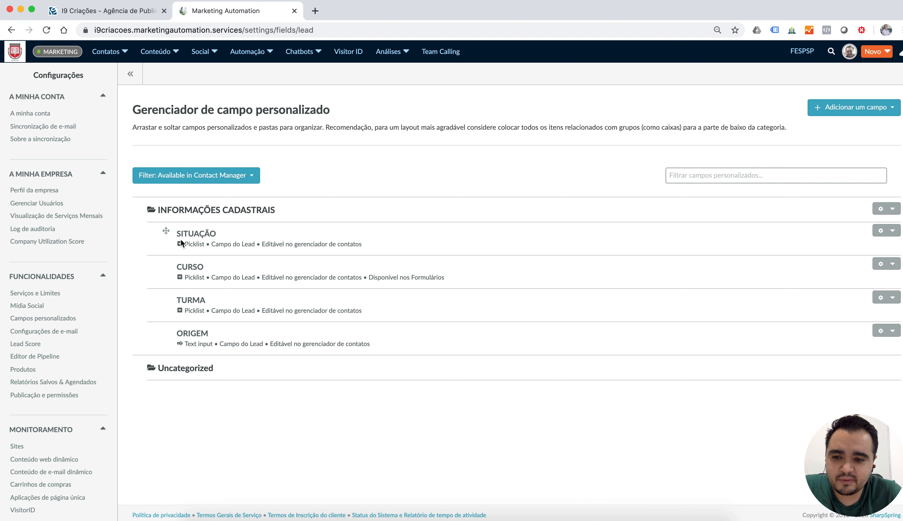
pyautogui.moveTo(166, 332)
pyautogui.mouseDown()
pyautogui.moveTo(165, 291)
pyautogui.moveTo(166, 344)
pyautogui.moveTo(161, 229)
pyautogui.moveTo(161, 286)
pyautogui.moveTo(145, 337)
pyautogui.moveTo(173, 341)
pyautogui.mouseUp()
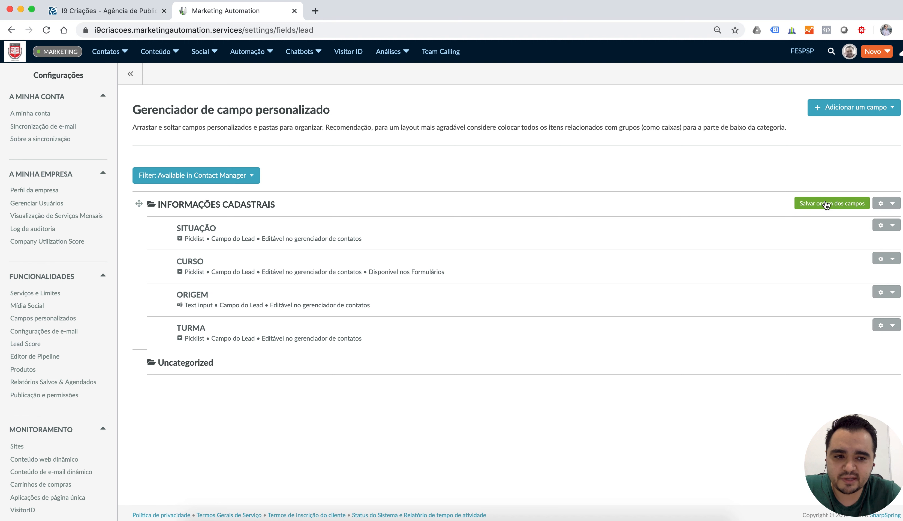
pyautogui.click(826, 206)
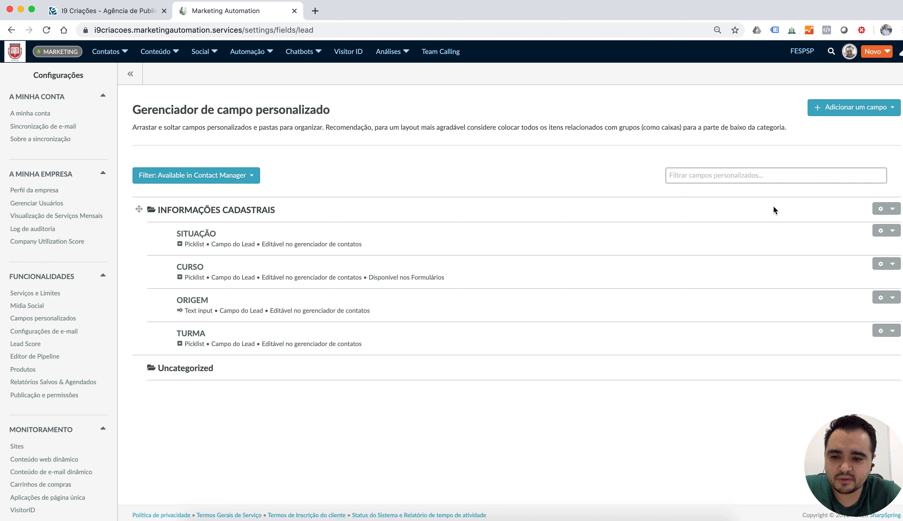
pyautogui.moveTo(166, 334); pyautogui.dragTo(165, 290)
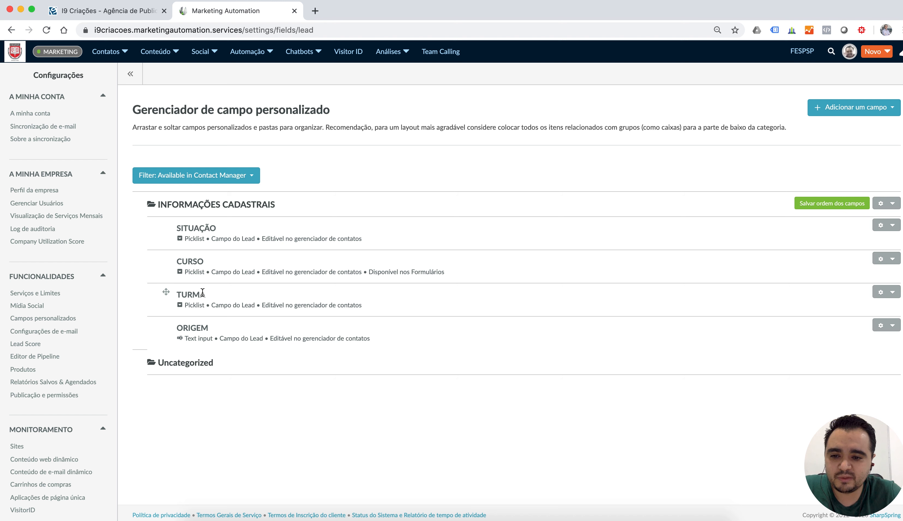
pyautogui.click(820, 204)
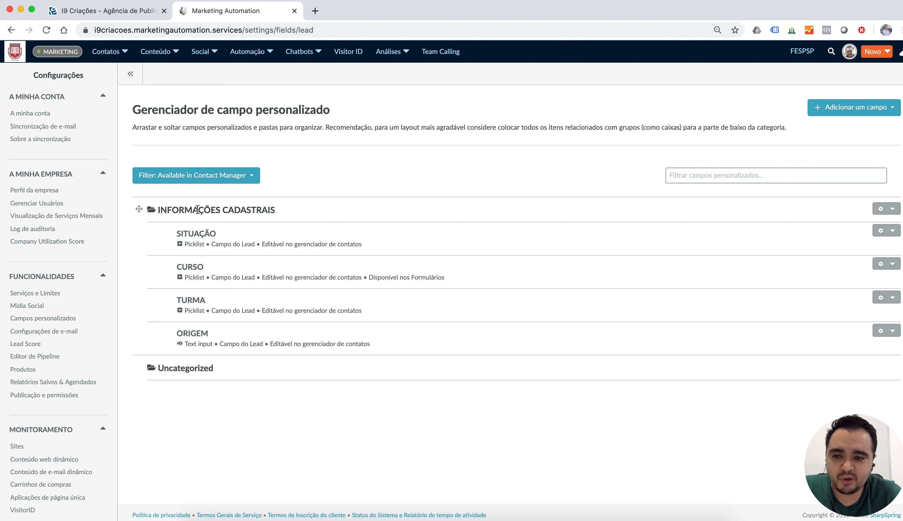
# Open the Gerenciador de Contatos in a new browser tab and view the existing contact's Campos personalizados.
pyautogui.click(157, 209)
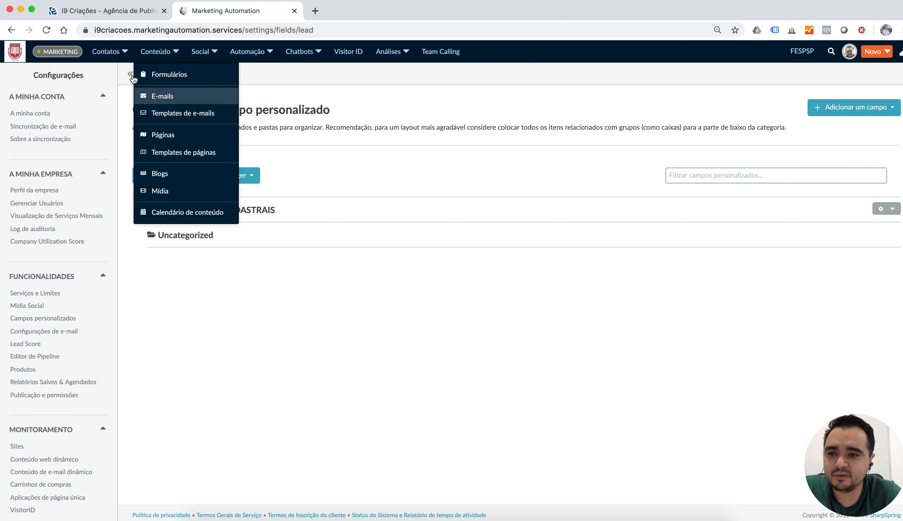
pyautogui.rightClick(114, 74)
pyautogui.click(147, 80)
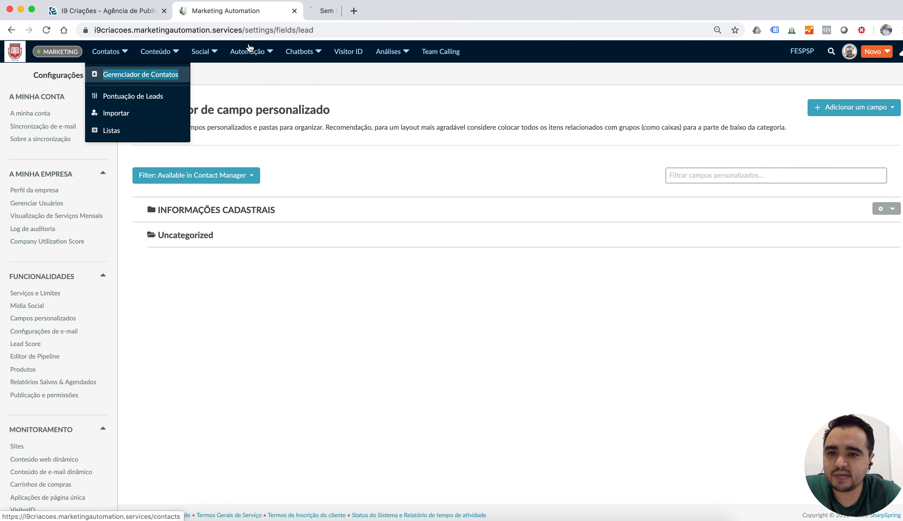
pyautogui.click(338, 17)
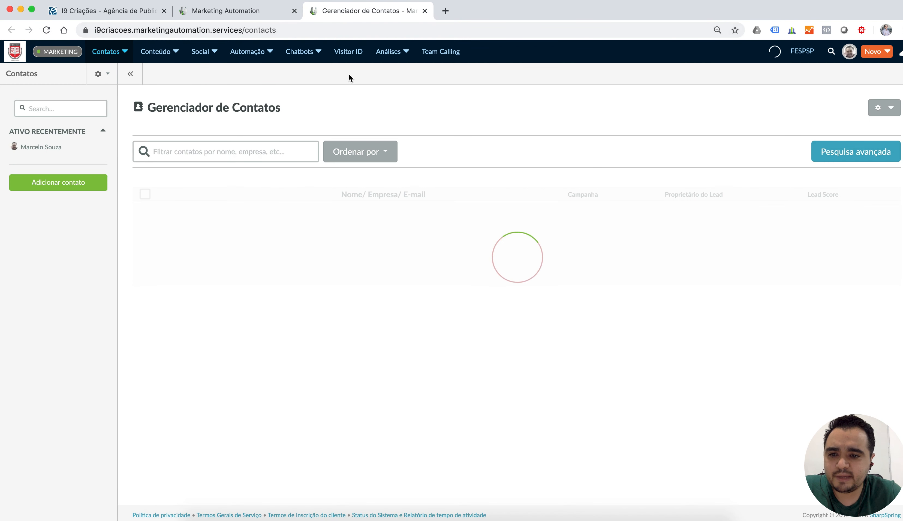
pyautogui.click(271, 220)
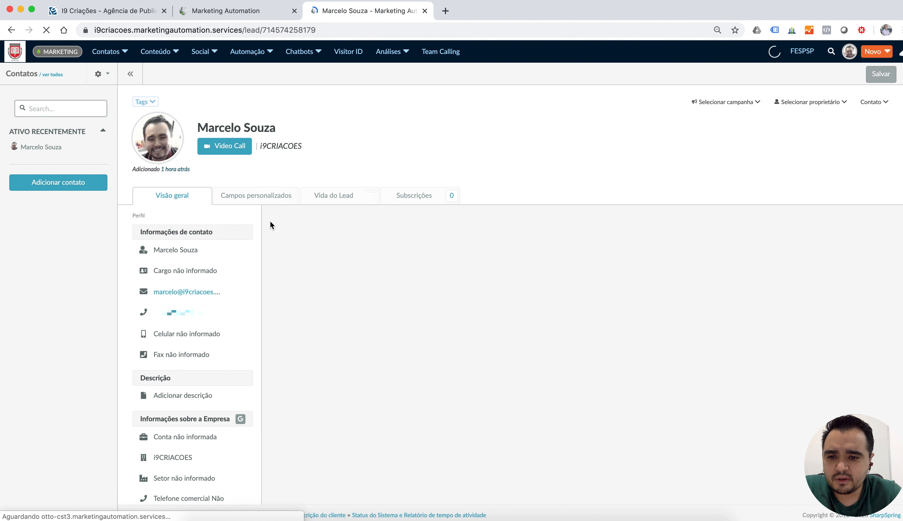
pyautogui.click(244, 12)
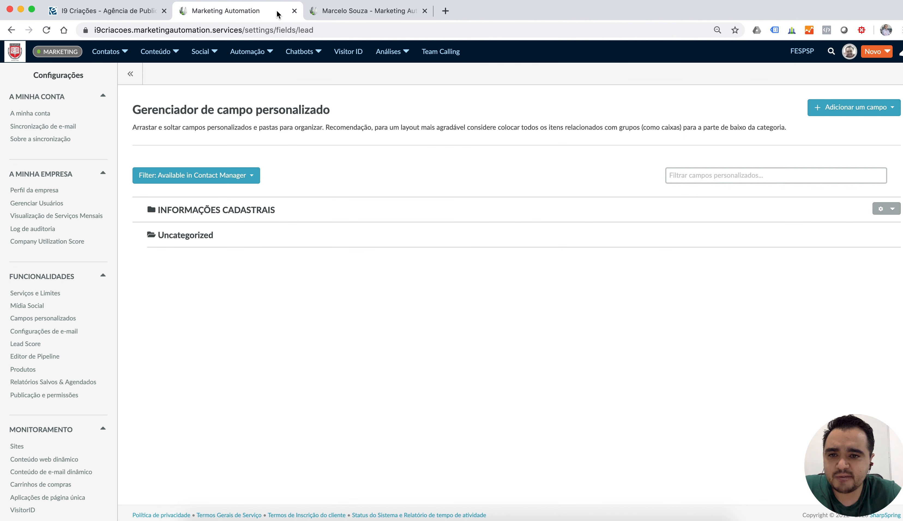
pyautogui.click(337, 11)
pyautogui.click(259, 198)
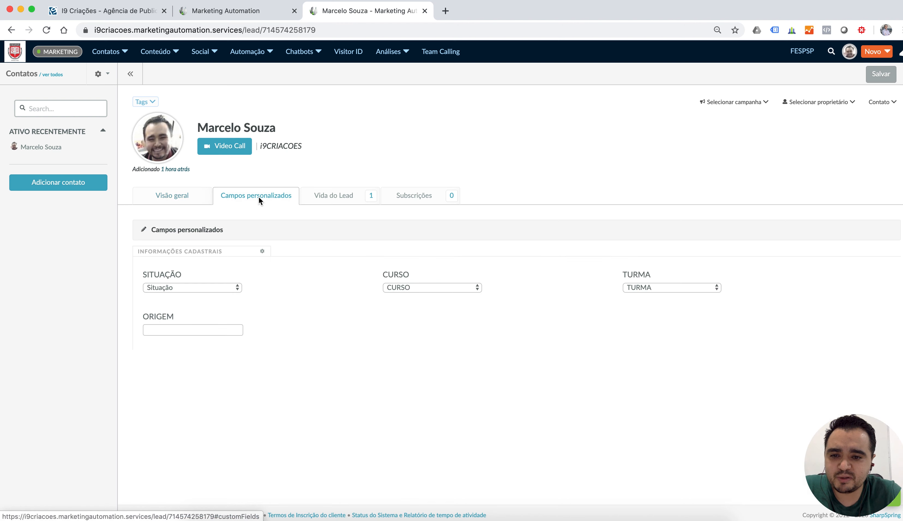
# Compare the INFORMAÇÕES CADASTRAIS folder in the field manager with the category heading in the contact's custom fields.
pyautogui.click(241, 16)
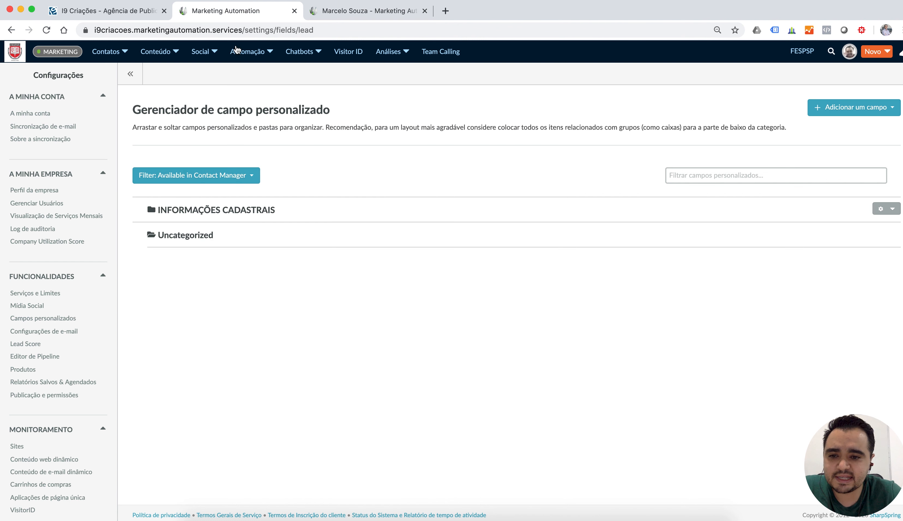
pyautogui.click(171, 208)
pyautogui.click(201, 209)
pyautogui.click(219, 208)
pyautogui.click(258, 210)
pyautogui.click(271, 210)
pyautogui.click(342, 11)
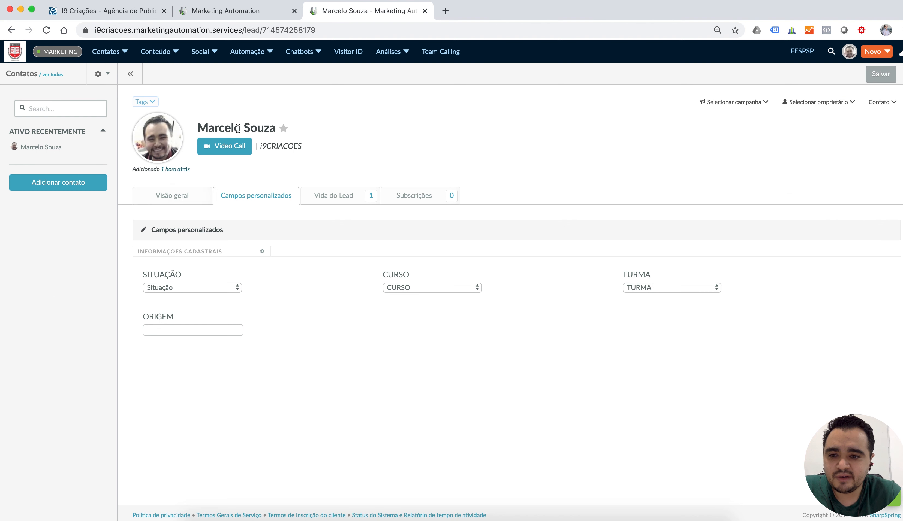
pyautogui.moveTo(171, 250); pyautogui.dragTo(226, 251)
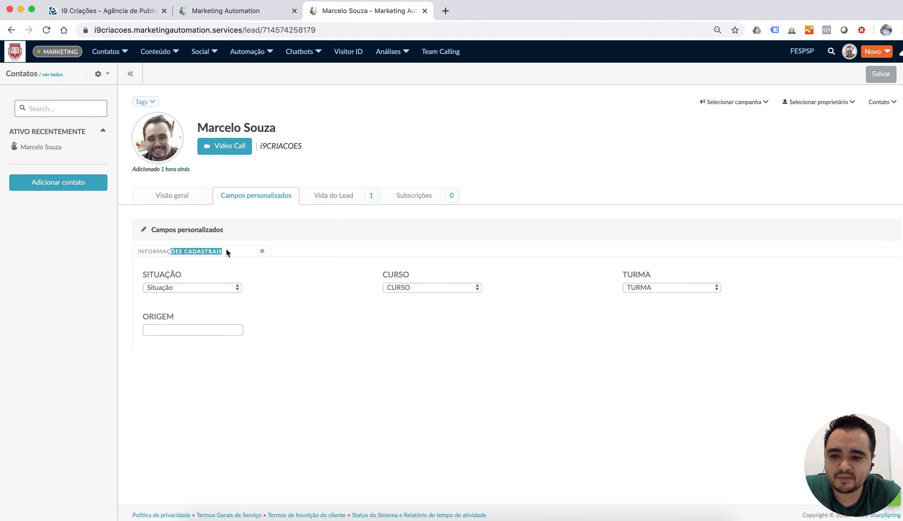
# Compare the order of SITUAÇÃO, CURSO, TURMA and ORIGEM in the field manager with the contact's custom fields.
pyautogui.click(216, 13)
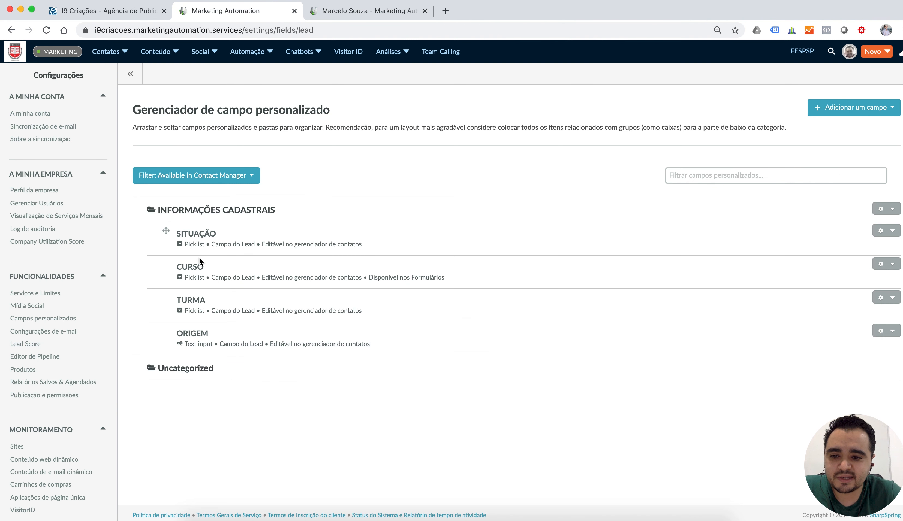
pyautogui.click(330, 10)
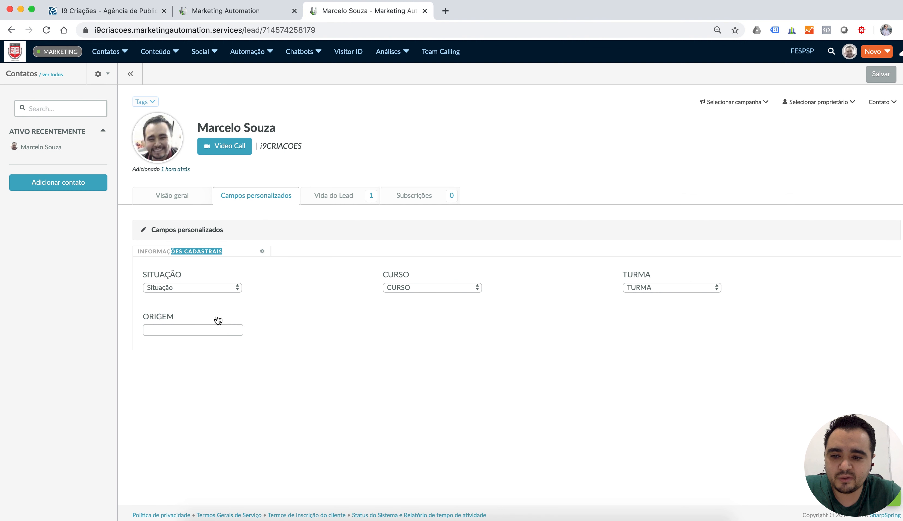
pyautogui.click(242, 15)
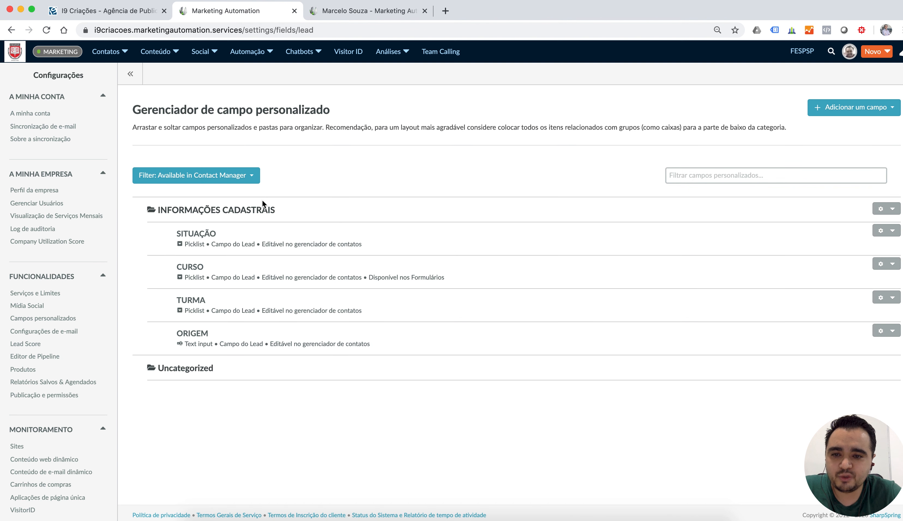
pyautogui.click(326, 14)
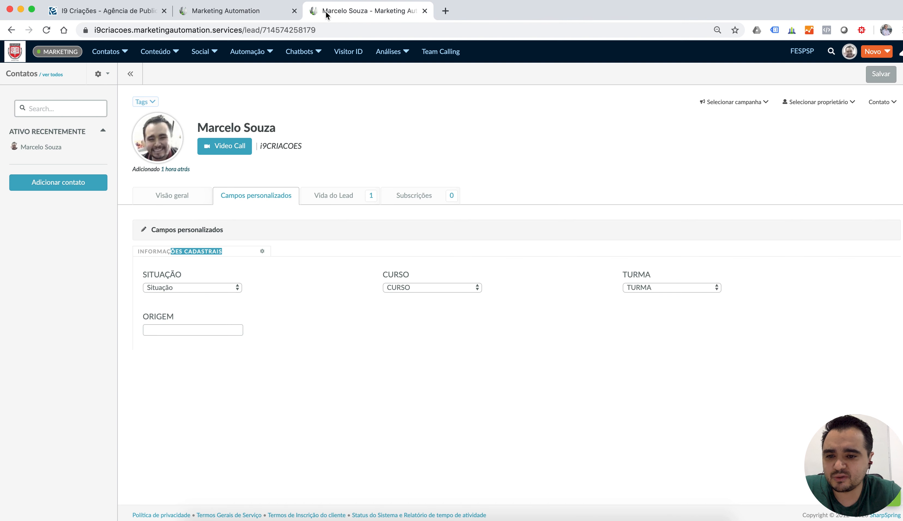
pyautogui.click(238, 15)
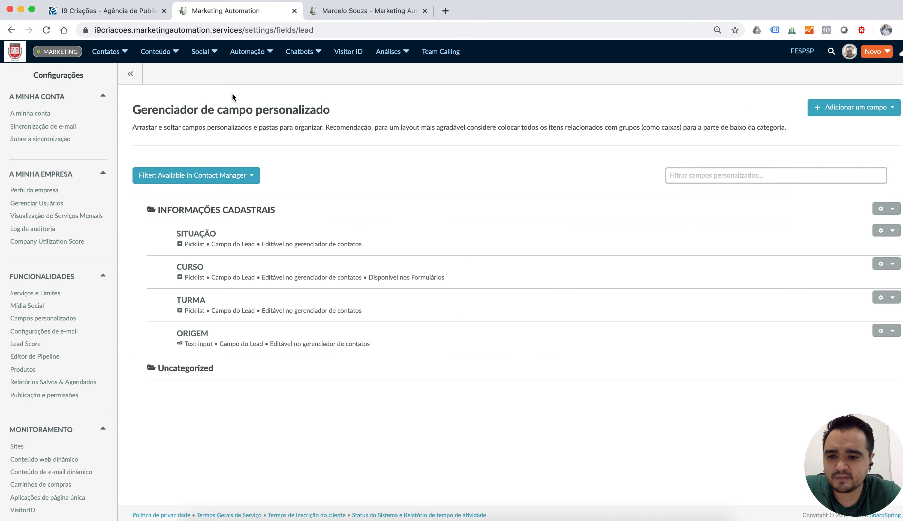
pyautogui.click(342, 12)
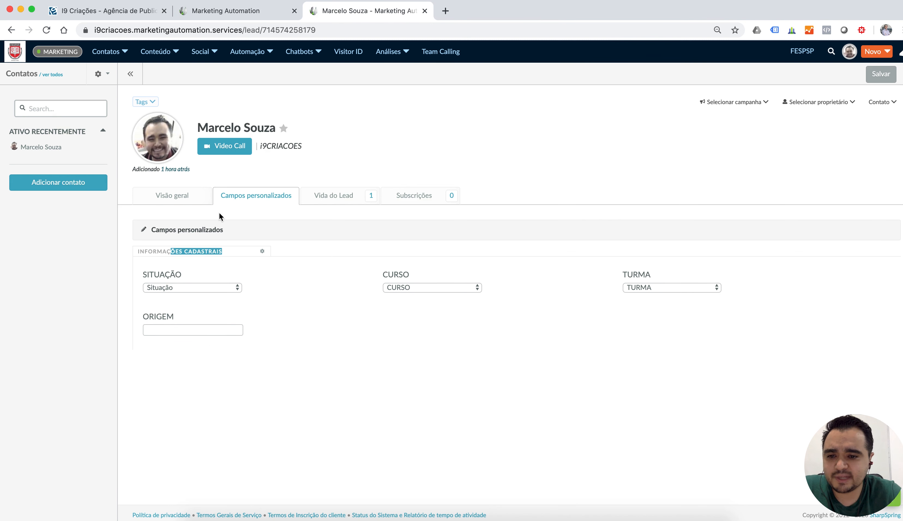
# Review the options of the contact's SITUAÇÃO picklist and leave its selection as it is.
pyautogui.click(194, 292)
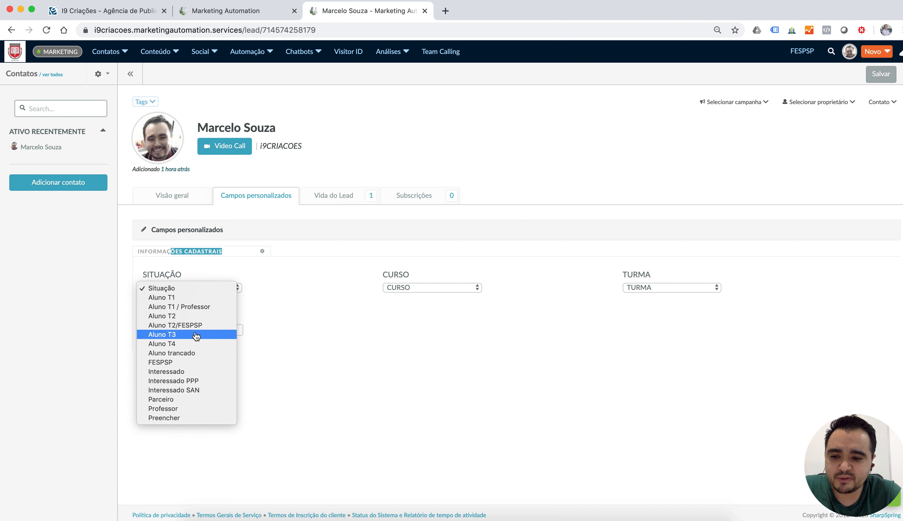
pyautogui.click(335, 320)
pyautogui.click(237, 286)
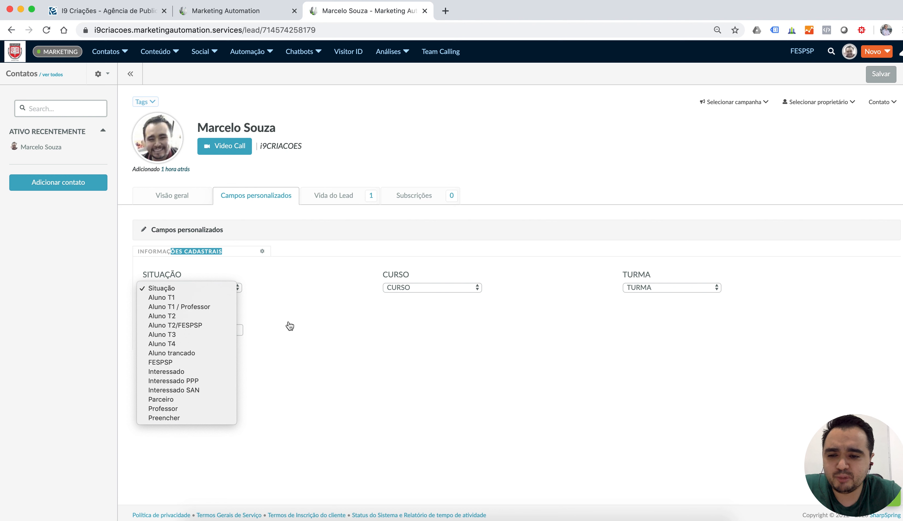
pyautogui.click(379, 381)
pyautogui.click(220, 291)
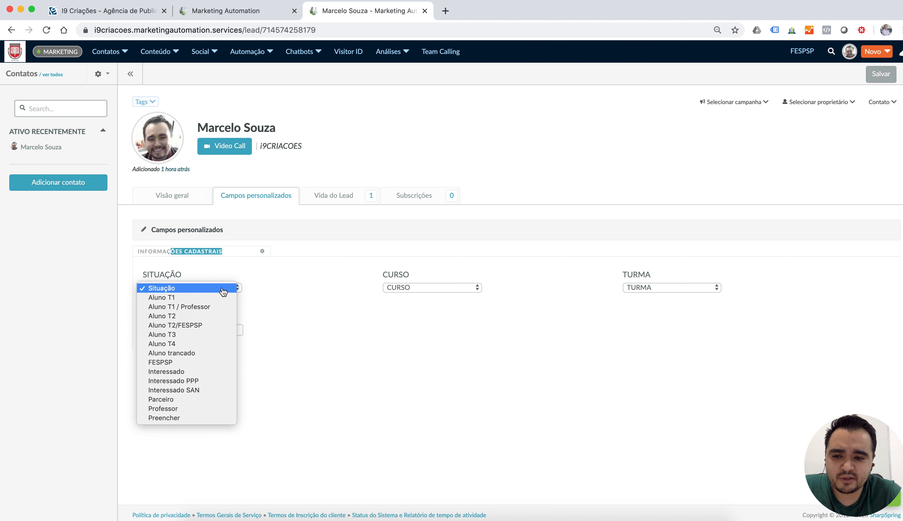
pyautogui.click(407, 383)
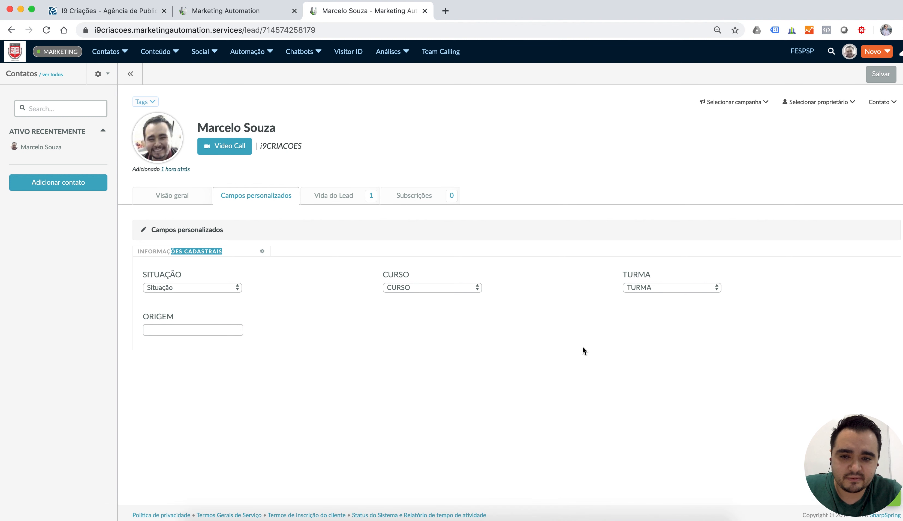
# Check the Situação column in the Atualizando mailing_v3 workbook against the contact's SITUAÇÃO picklist.
pyautogui.hotkey('ctrl', 'Up')
pyautogui.click(386, 212)
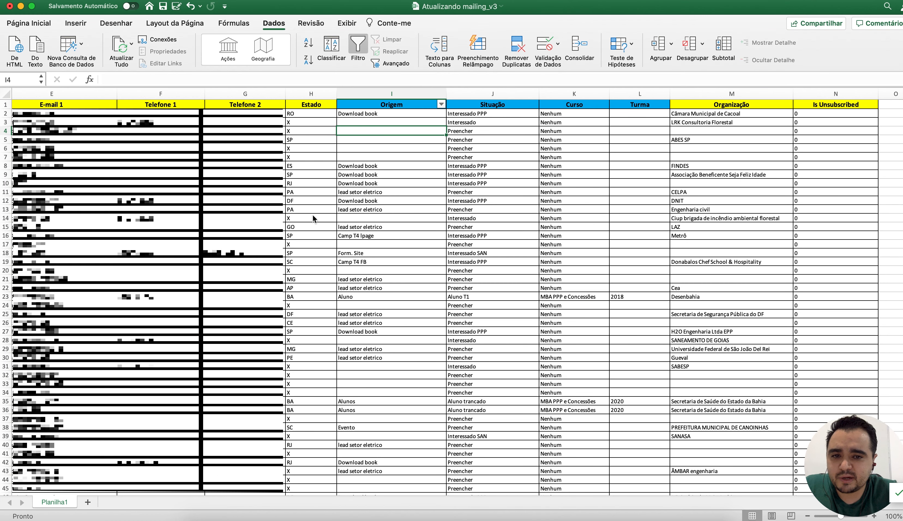
pyautogui.press('super+Tab')
pyautogui.click(198, 286)
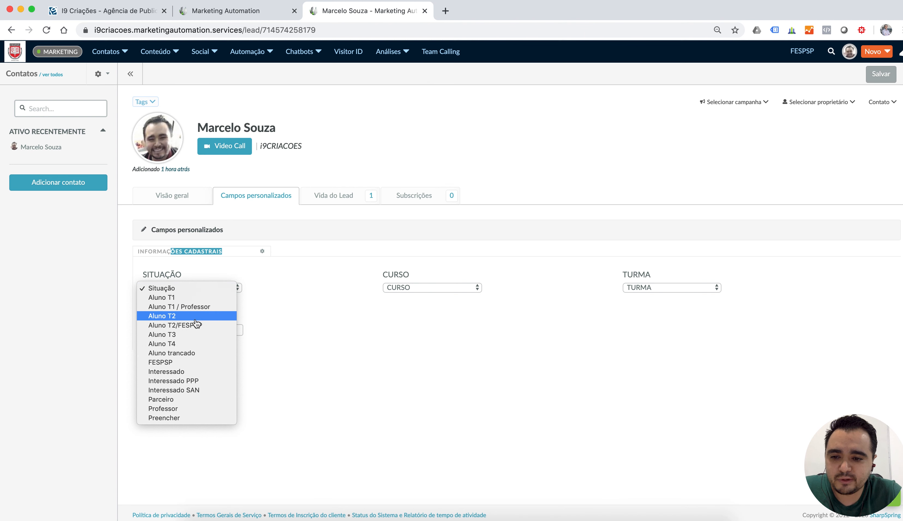
# In the Excel workbook, replace the Origem filter with one on Situação and compare its values with the contact's SITUAÇÃO options.
pyautogui.press('super+Tab')
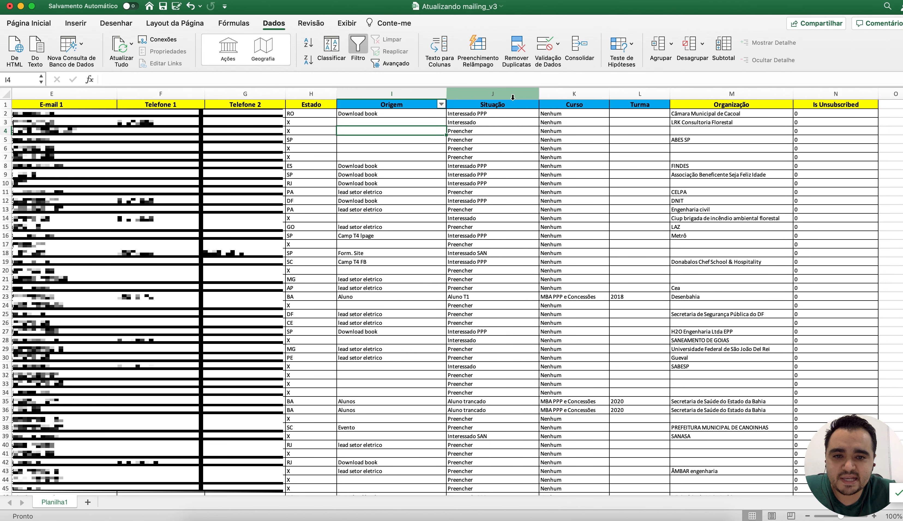
pyautogui.click(511, 93)
pyautogui.click(352, 43)
pyautogui.click(363, 44)
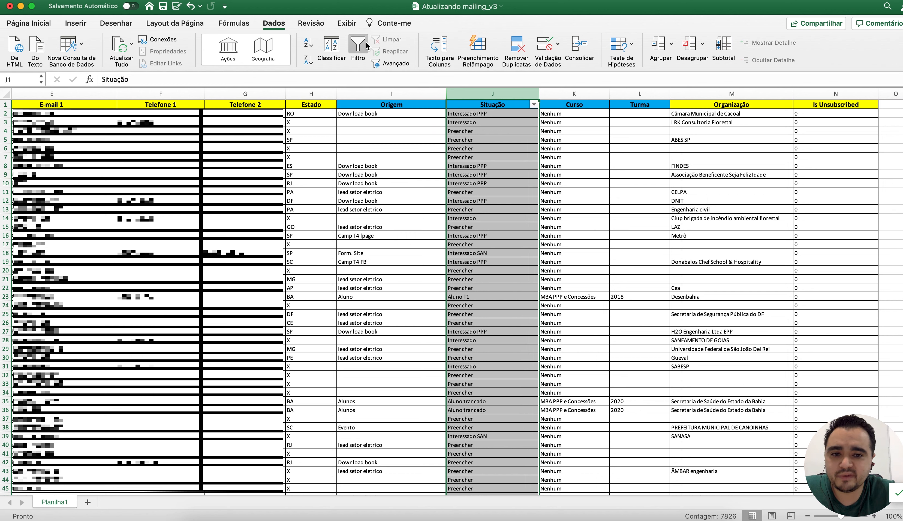
pyautogui.click(533, 105)
pyautogui.moveTo(667, 235)
pyautogui.mouseDown()
pyautogui.moveTo(660, 287)
pyautogui.moveTo(661, 228)
pyautogui.mouseUp()
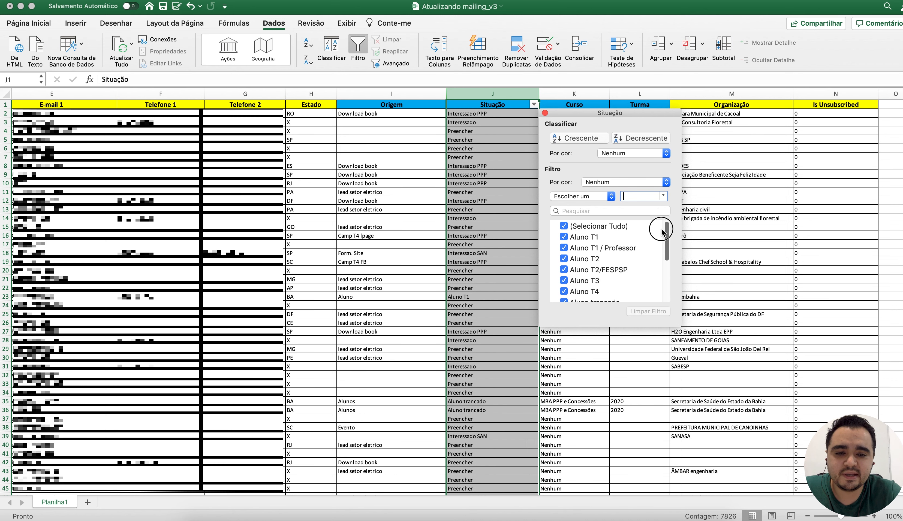
pyautogui.press('super+Tab')
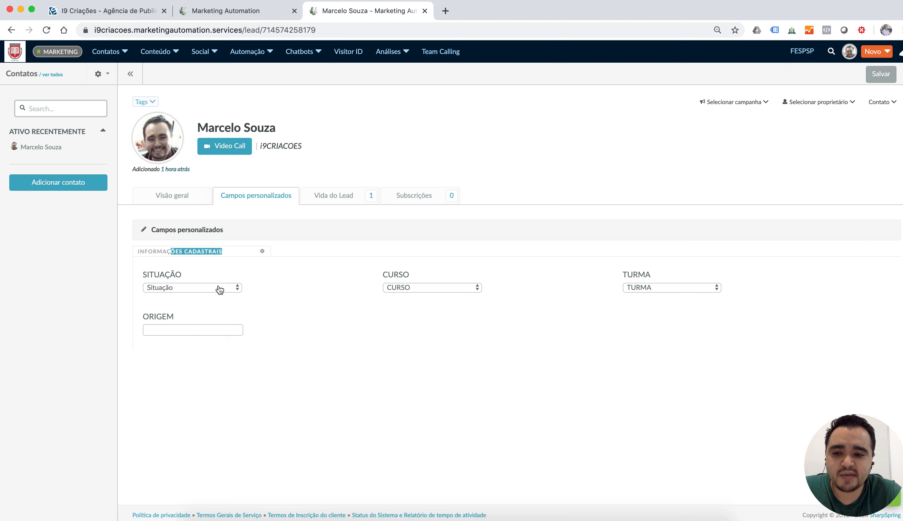
pyautogui.click(220, 288)
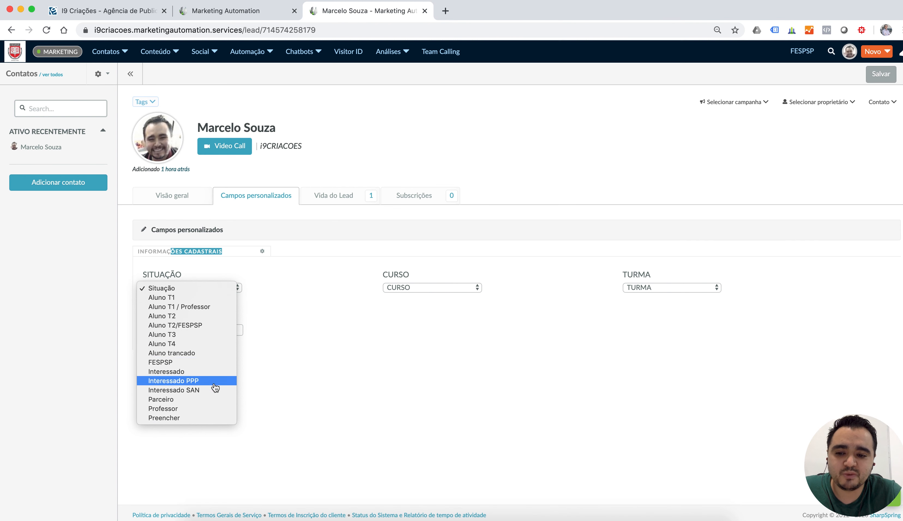
# Compare the workbook's Curso and Turma columns with the contact's CURSO and TURMA picklist options.
pyautogui.press('super+Tab')
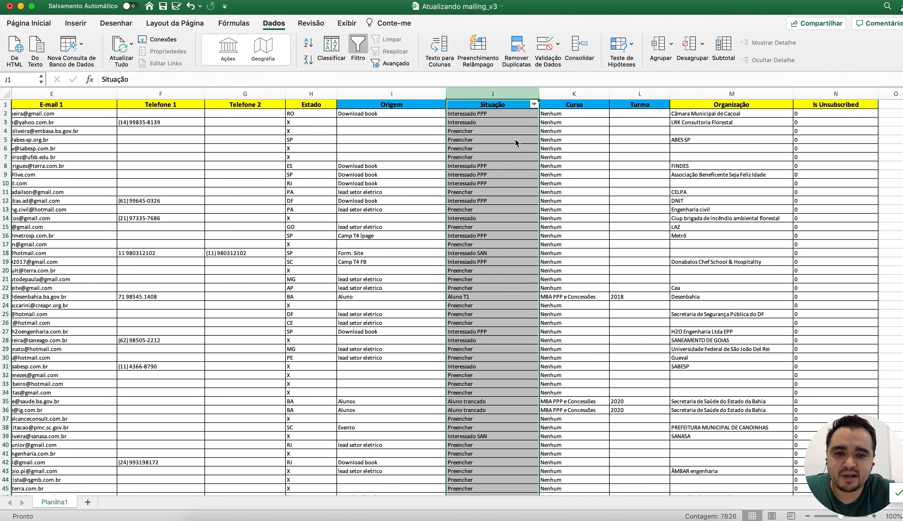
pyautogui.click(585, 96)
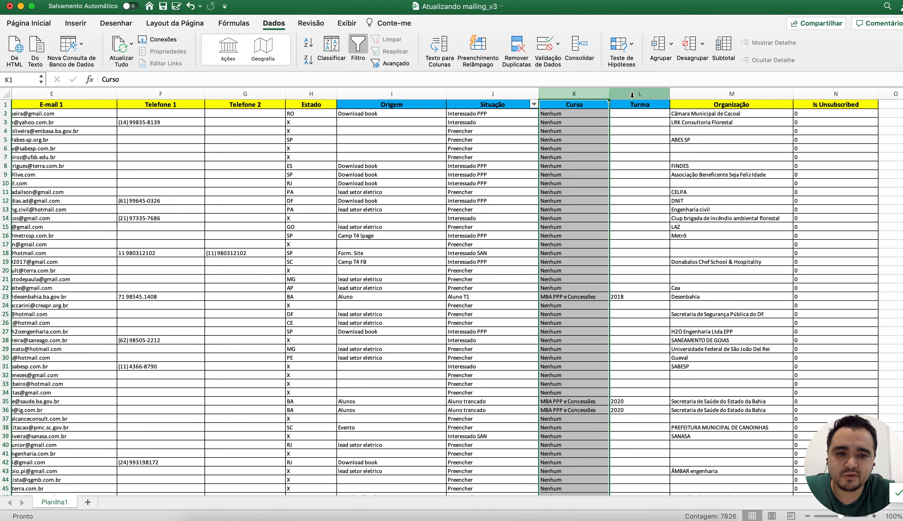
pyautogui.click(631, 95)
pyautogui.press('super+Tab')
pyautogui.click(409, 288)
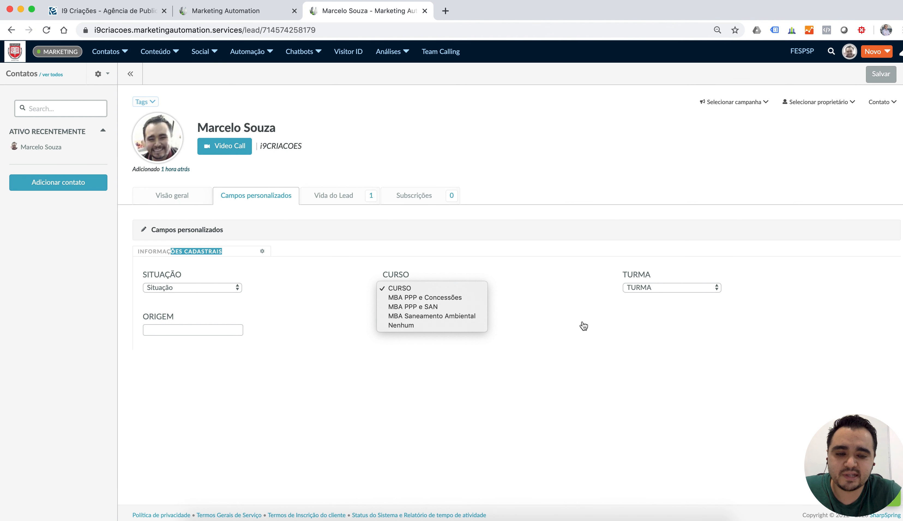
pyautogui.click(650, 290)
pyautogui.click(650, 290)
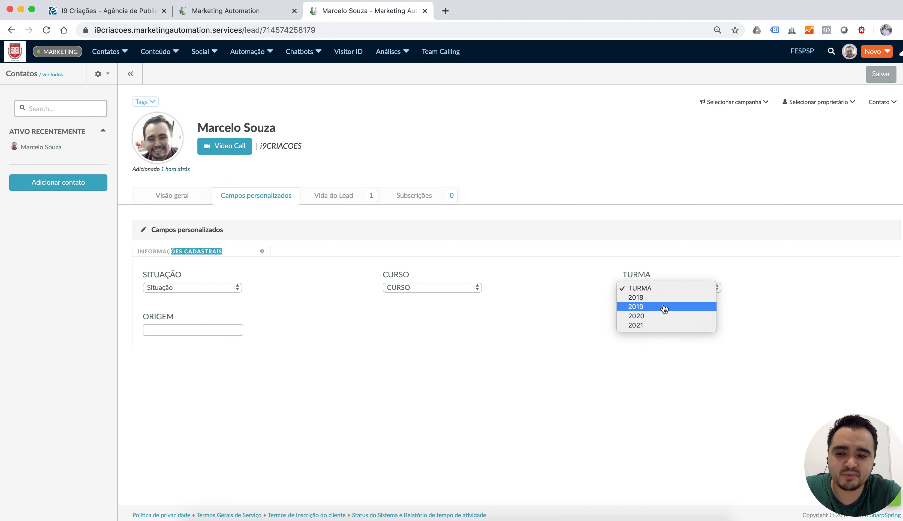
# Close the contact's TURMA options and open the SITUAÇÃO field for editing in the custom field manager.
pyautogui.press('Escape')
pyautogui.click(225, 12)
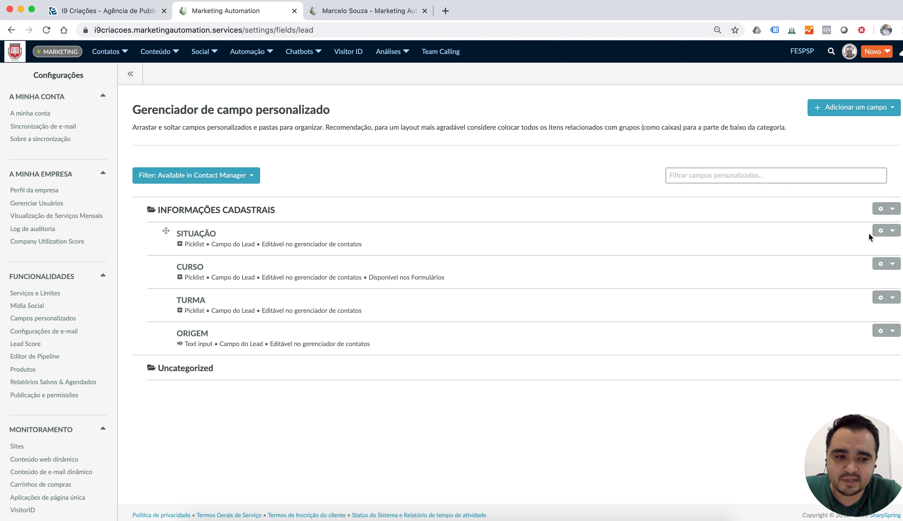
pyautogui.click(884, 231)
pyautogui.click(844, 250)
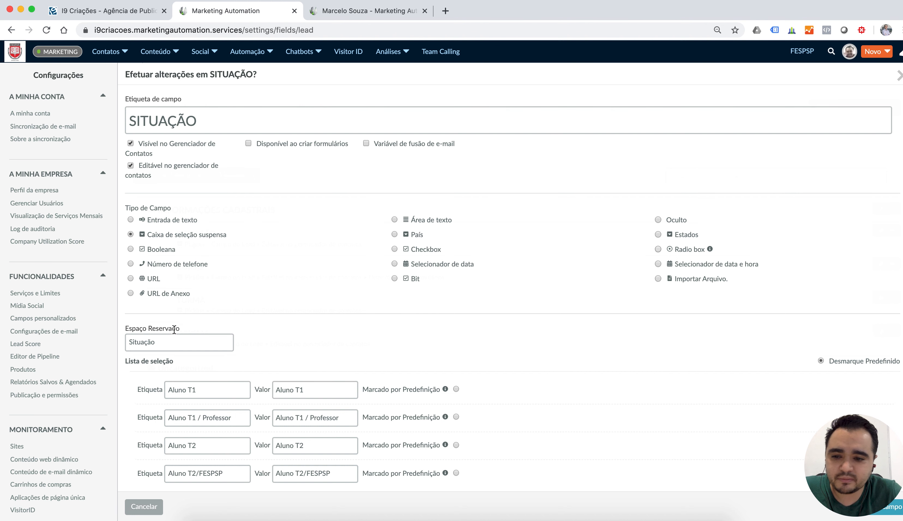
# Review the SITUAÇÃO field's settings and the labels and values in its picklist, including the FESPSP entry.
pyautogui.scroll(-6, 174, 329)
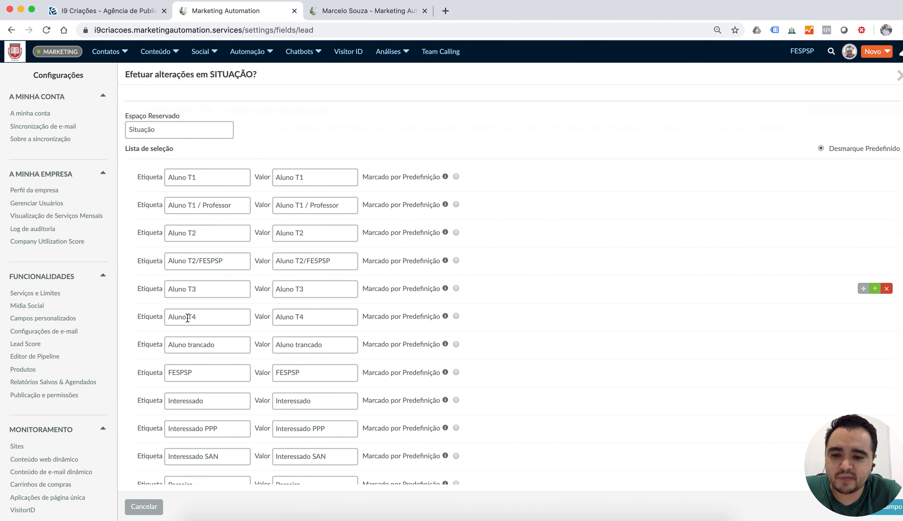
pyautogui.scroll(-2, 196, 232)
pyautogui.scroll(8, 227, 311)
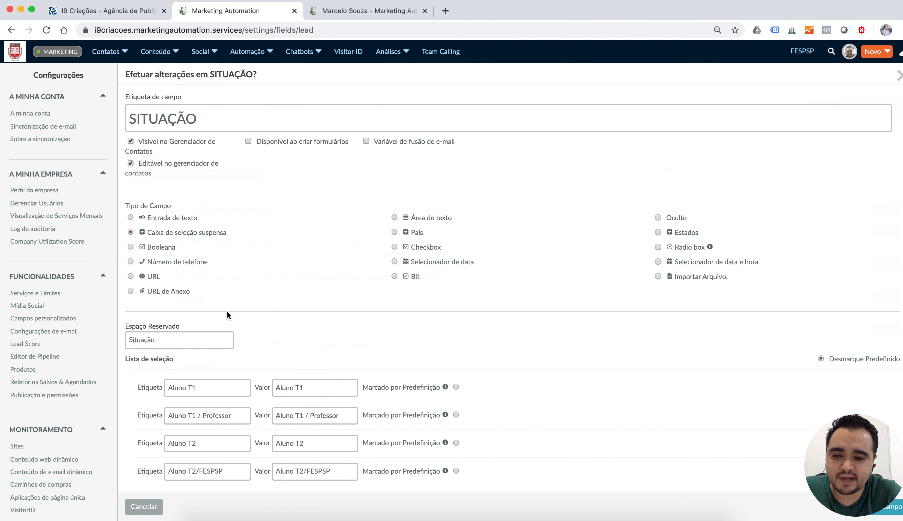
pyautogui.scroll(-8, 227, 314)
pyautogui.scroll(8, 229, 311)
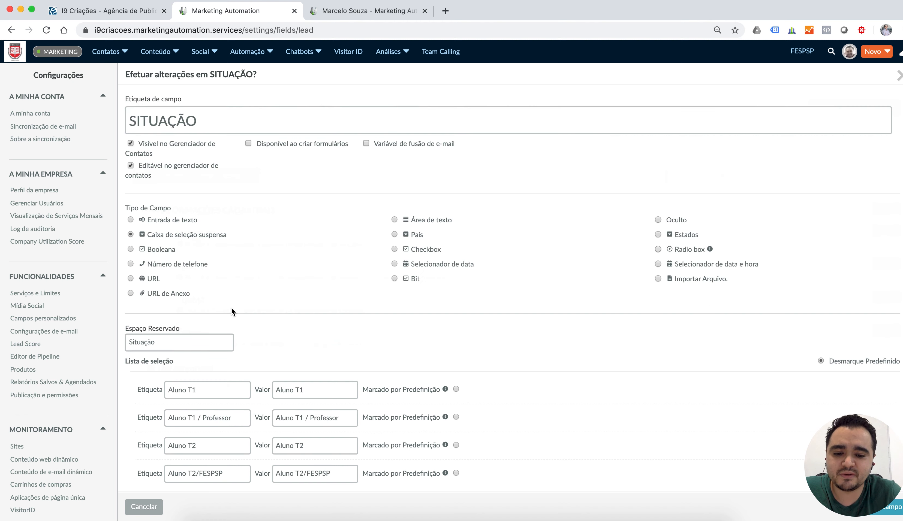
pyautogui.scroll(-1, 340, 324)
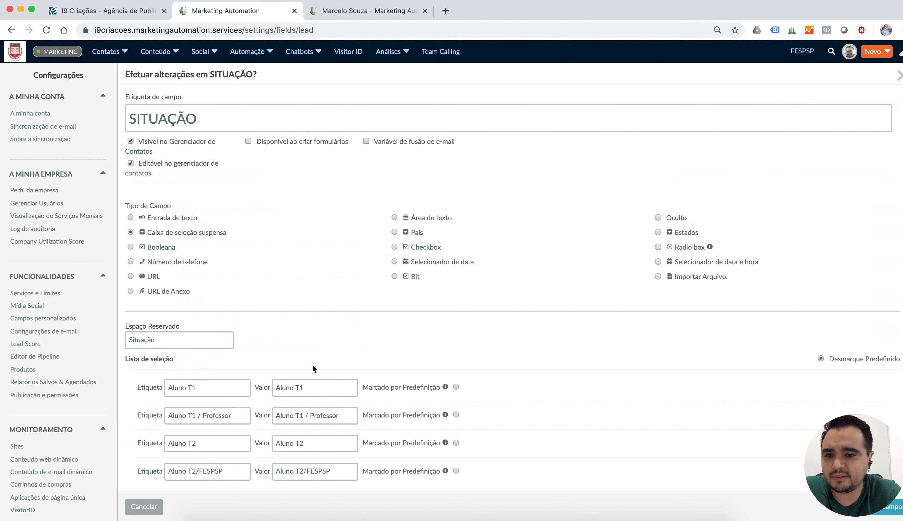
pyautogui.scroll(-7, 332, 369)
pyautogui.scroll(-2, 329, 381)
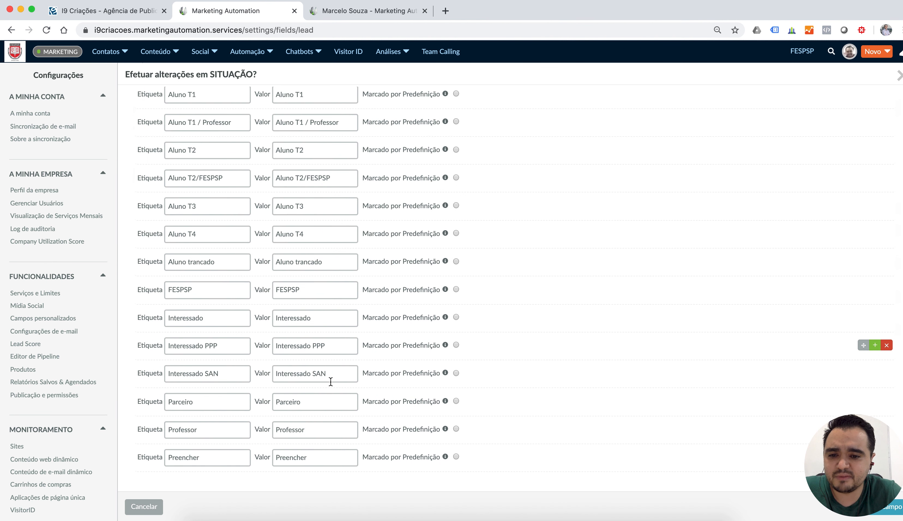
pyautogui.doubleClick(160, 291)
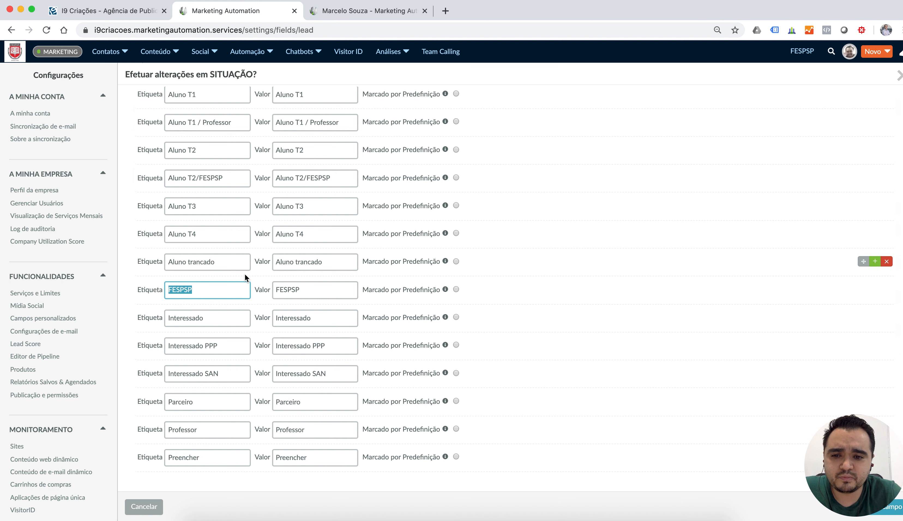
pyautogui.scroll(3, 245, 274)
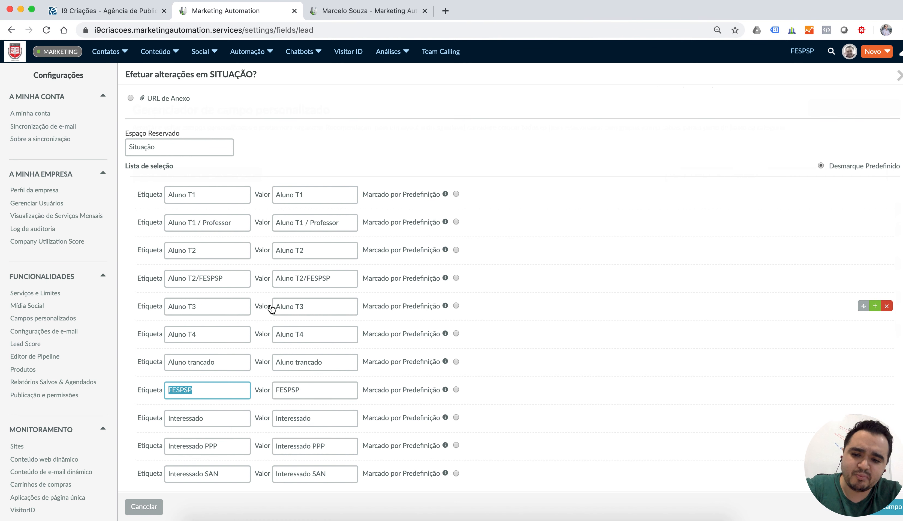
pyautogui.scroll(5, 261, 343)
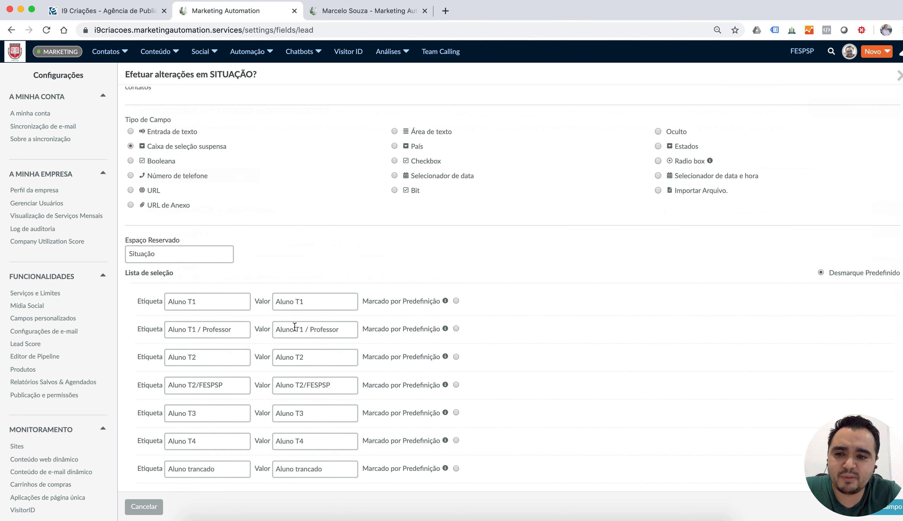
# Try the Número de telefone field type for SITUAÇÃO and leave the field editor without saving.
pyautogui.click(215, 120)
pyautogui.click(274, 263)
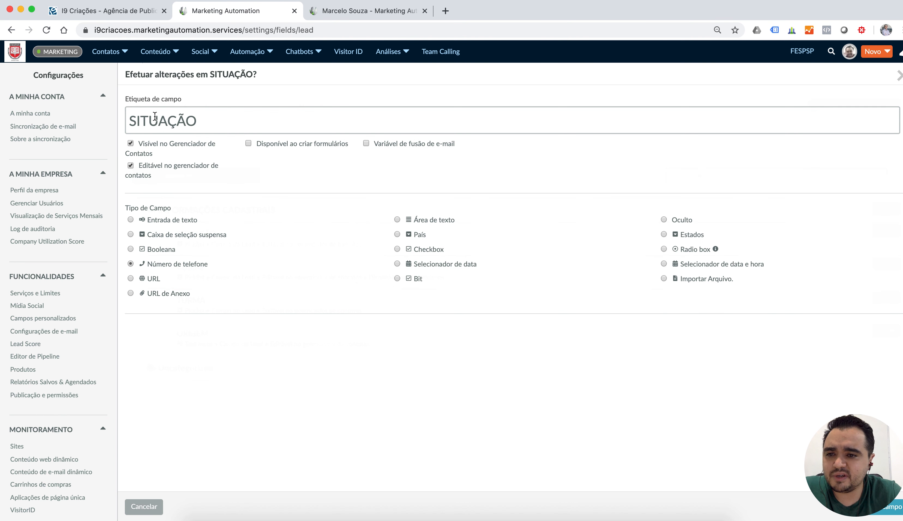
pyautogui.click(10, 32)
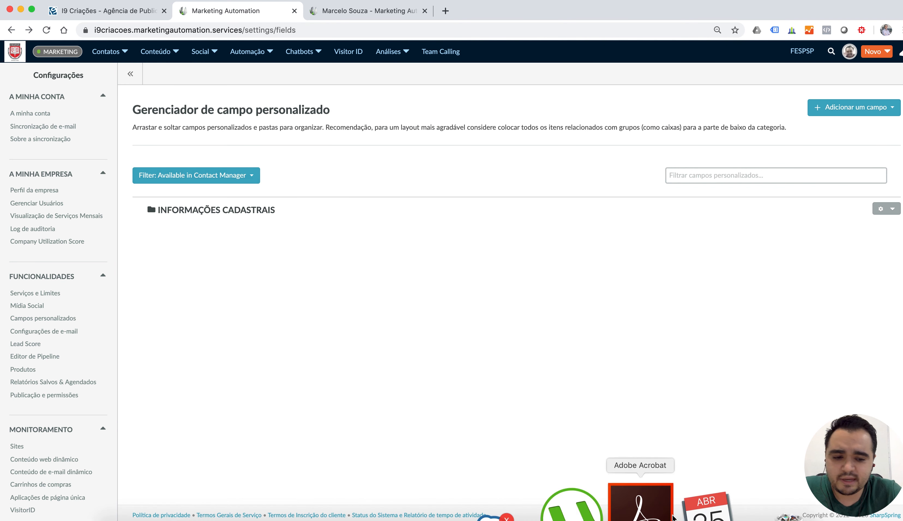
# In the Atualizando mailing_v3 workbook in Excel, go over the Origem, Situação, Curso and Turma columns that match the custom fields.
pyautogui.hotkey('ctrl', 'Up')
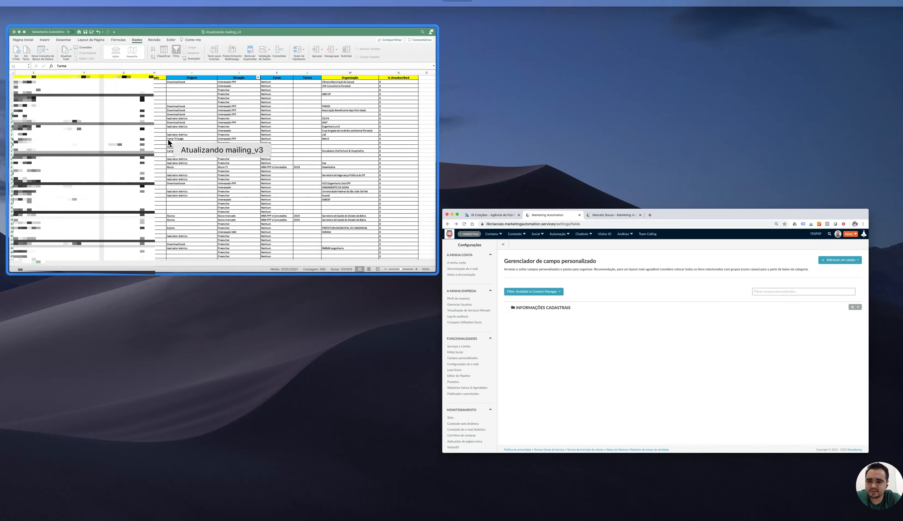
pyautogui.click(168, 139)
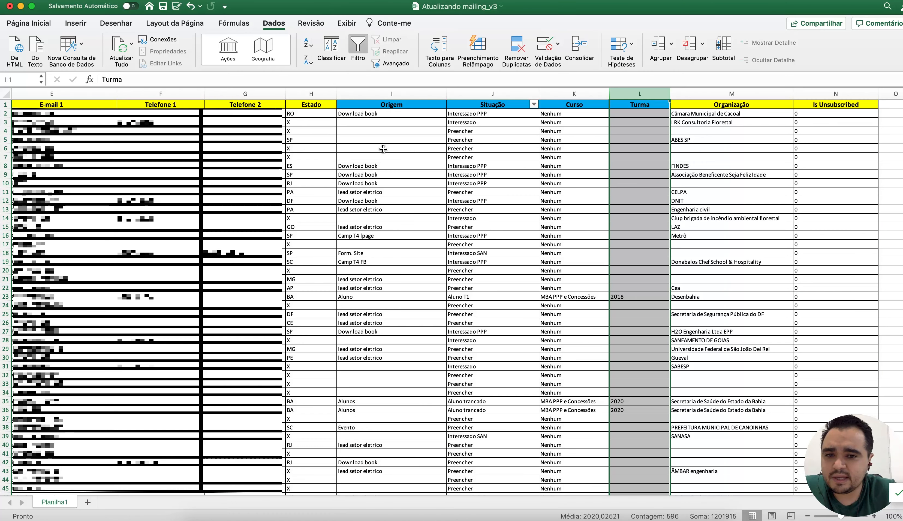
pyautogui.click(387, 93)
pyautogui.click(468, 93)
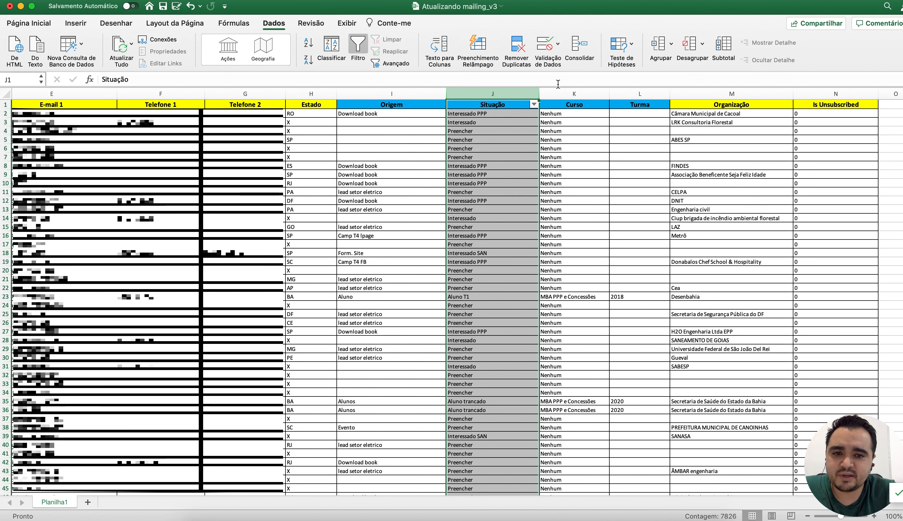
pyautogui.click(623, 93)
pyautogui.click(576, 94)
pyautogui.click(522, 94)
pyautogui.click(599, 94)
pyautogui.click(625, 93)
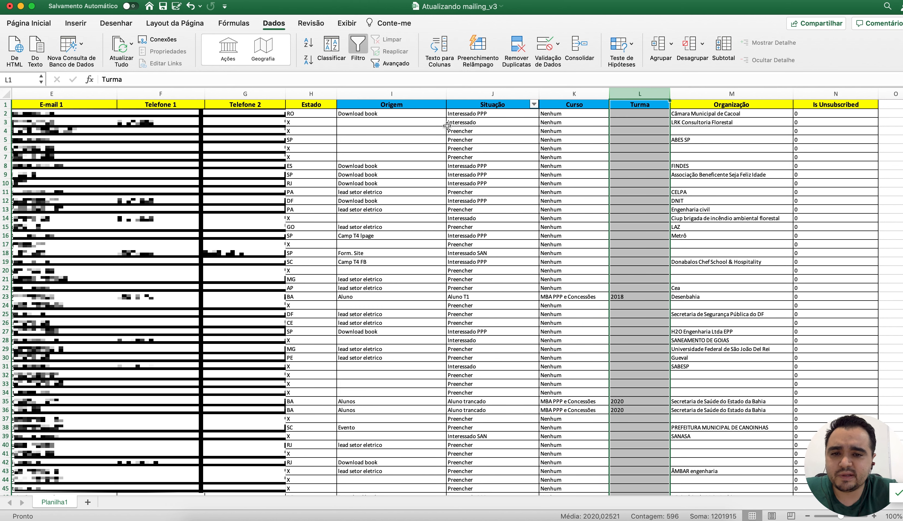
# Look over the sheet's columns from Nº to Is Unsubscribed and save the workbook.
pyautogui.hscroll(-10, 429, 115)
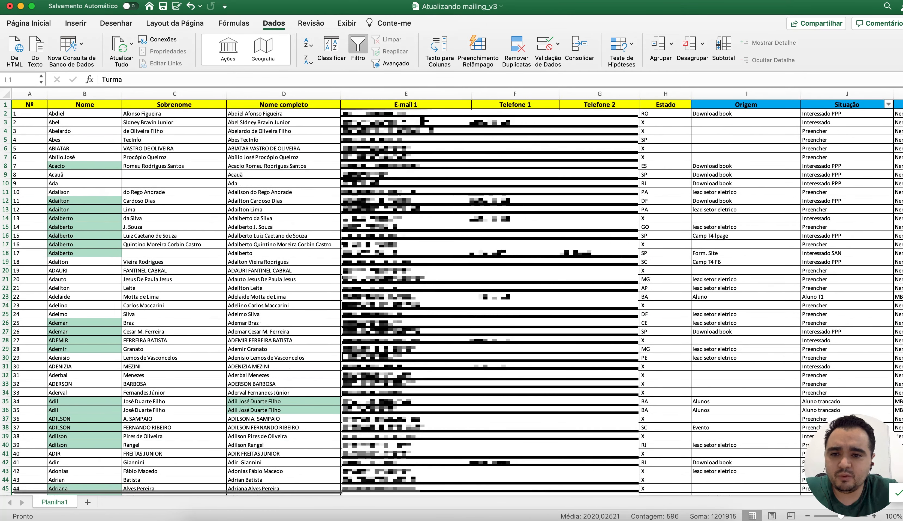
pyautogui.hscroll(5, 423, 123)
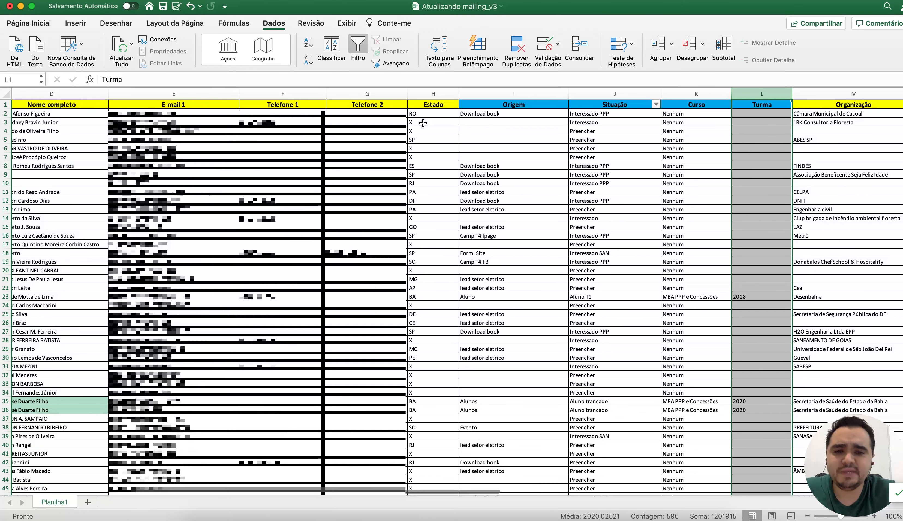
pyautogui.hscroll(5, 423, 123)
pyautogui.hscroll(-3, 423, 123)
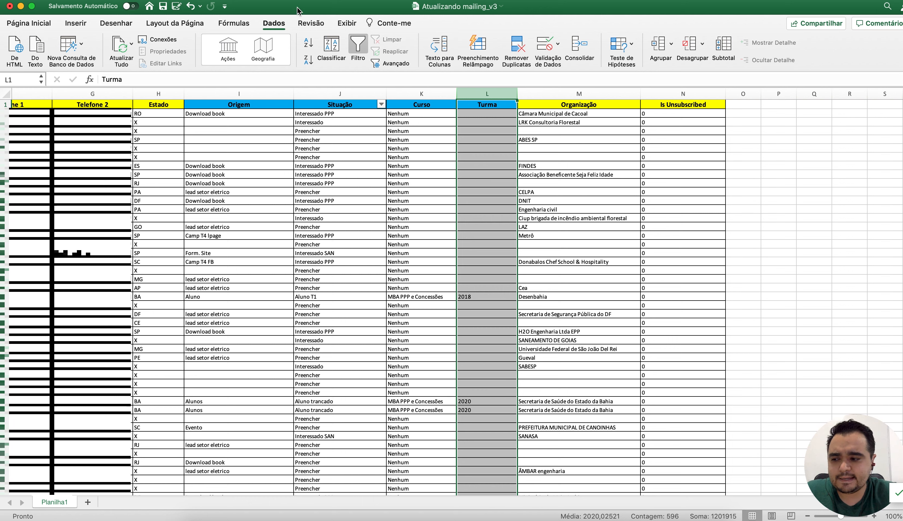
pyautogui.moveTo(297, 7); pyautogui.dragTo(310, 4)
pyautogui.press('super+s')
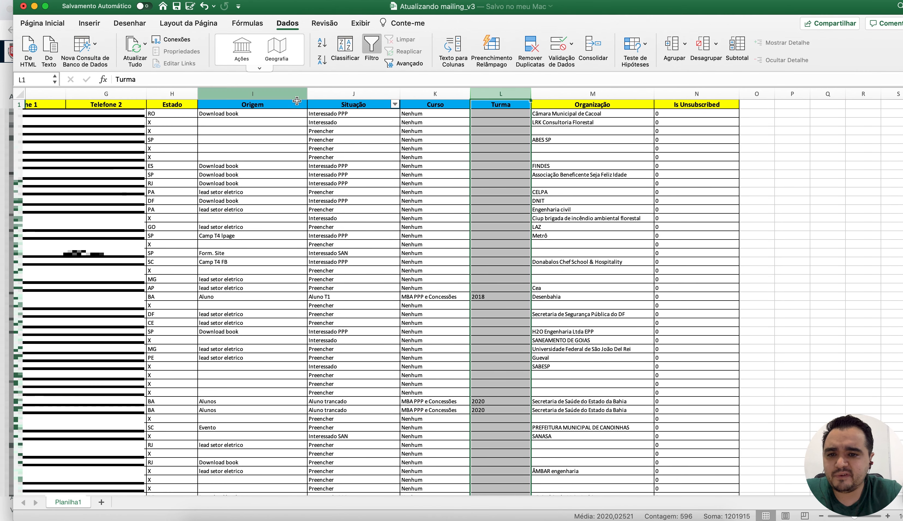
# Start saving a copy of the workbook and choose the IMPORTAR folder on Mesa as its destination.
pyautogui.hscroll(-10, 297, 101)
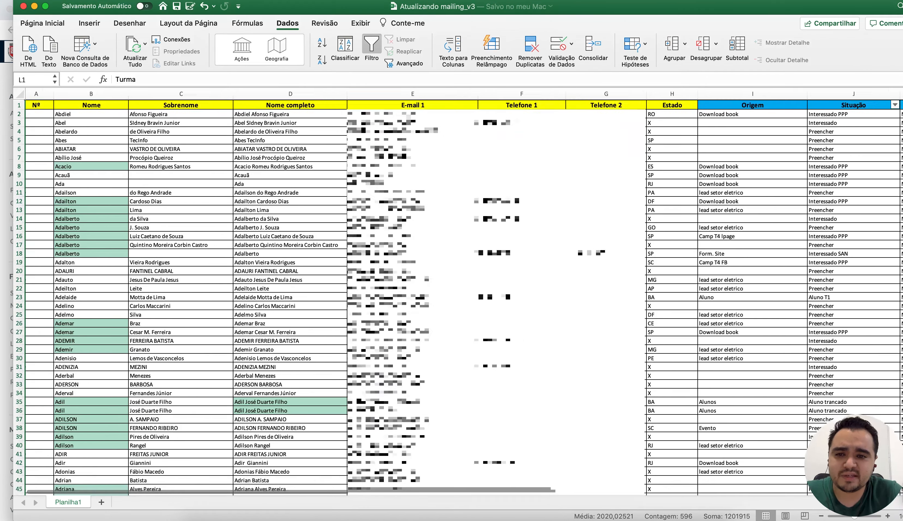
pyautogui.hscroll(5, 430, 251)
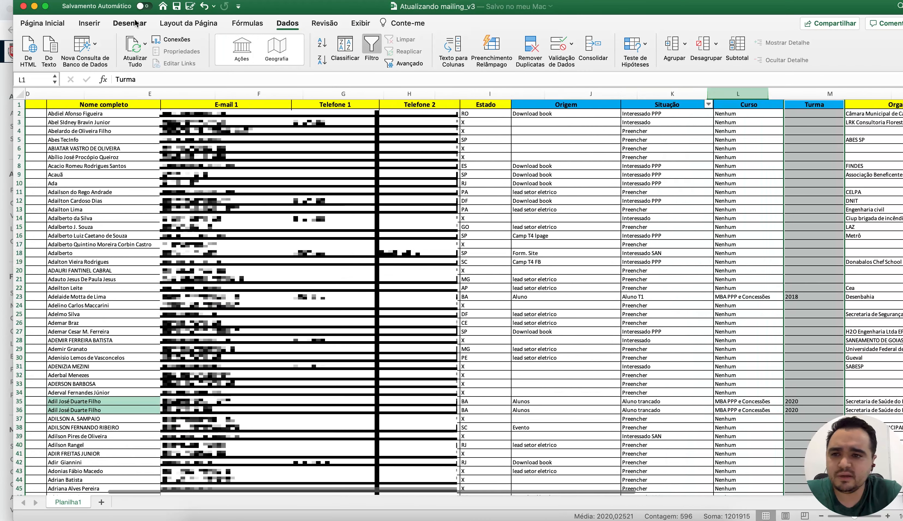
pyautogui.click(49, 24)
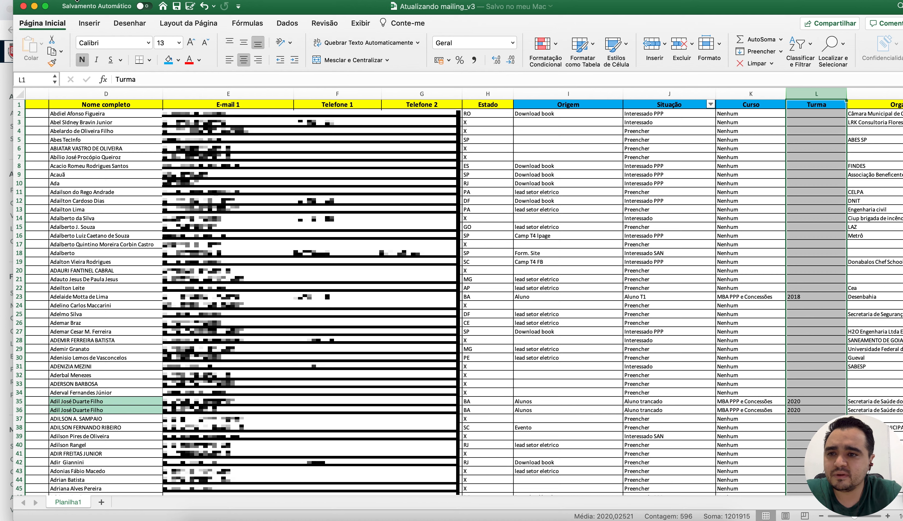
pyautogui.click(75, 5)
pyautogui.click(91, 69)
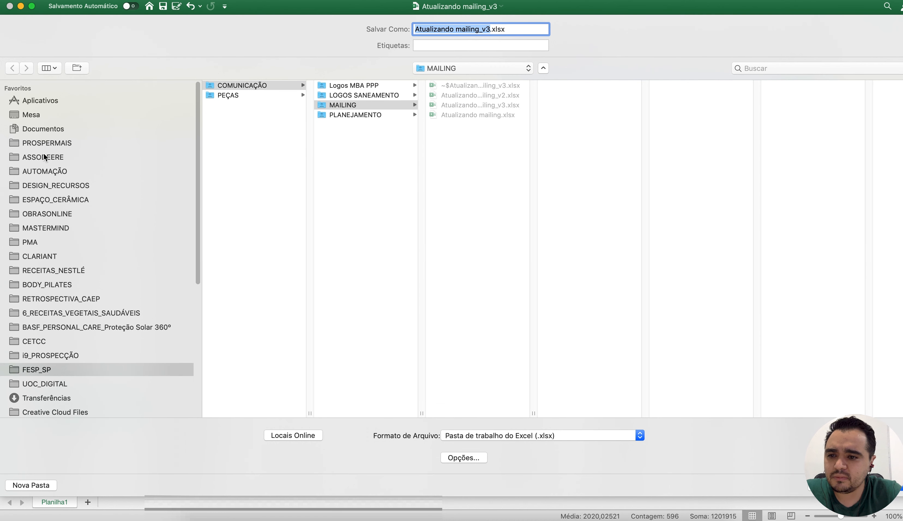
pyautogui.click(31, 117)
pyautogui.scroll(-5, 230, 337)
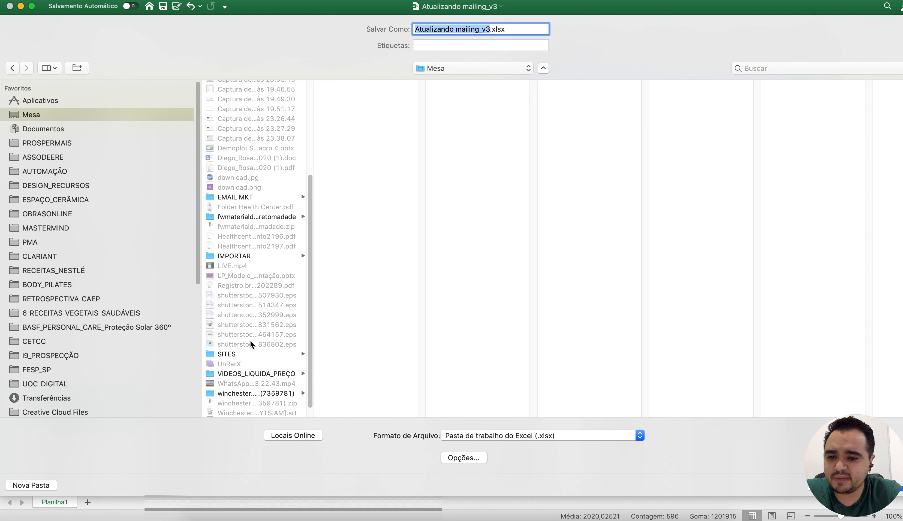
pyautogui.click(236, 256)
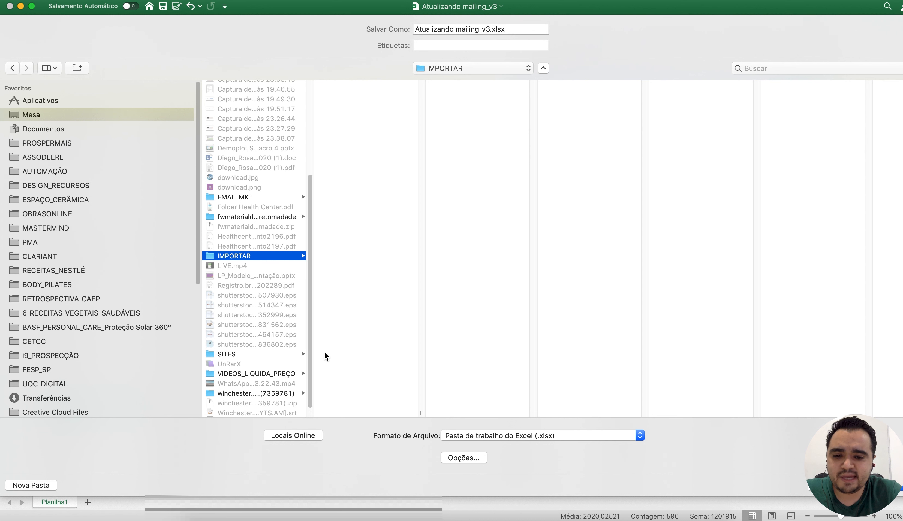
# Save the copy as Atualizando mailing_v3.csv in CSV UTF-8 (Delimitado por Vírgulas) format and close the workbook.
pyautogui.moveTo(845, 450); pyautogui.dragTo(827, 287)
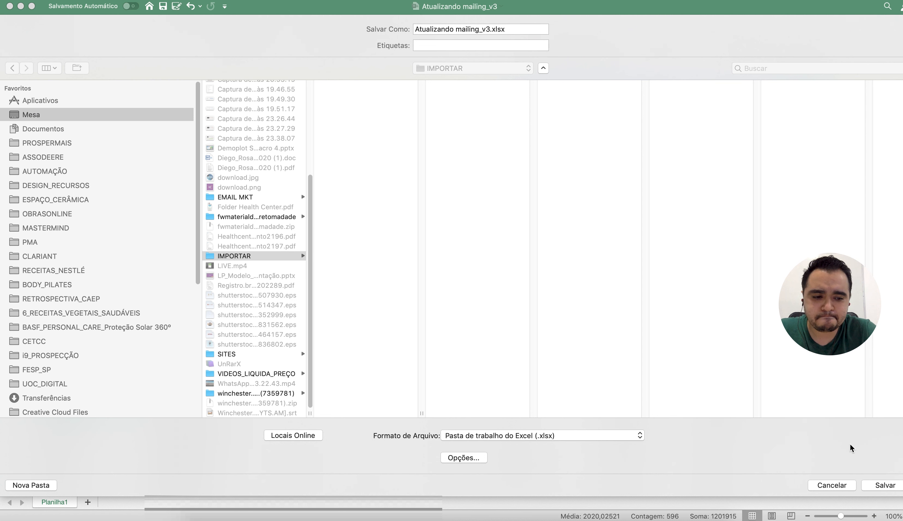
pyautogui.click(608, 435)
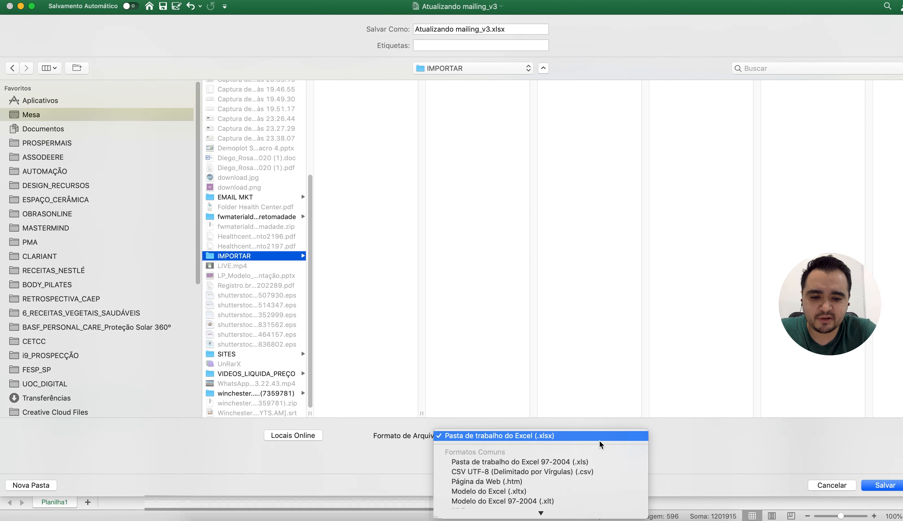
pyautogui.click(587, 472)
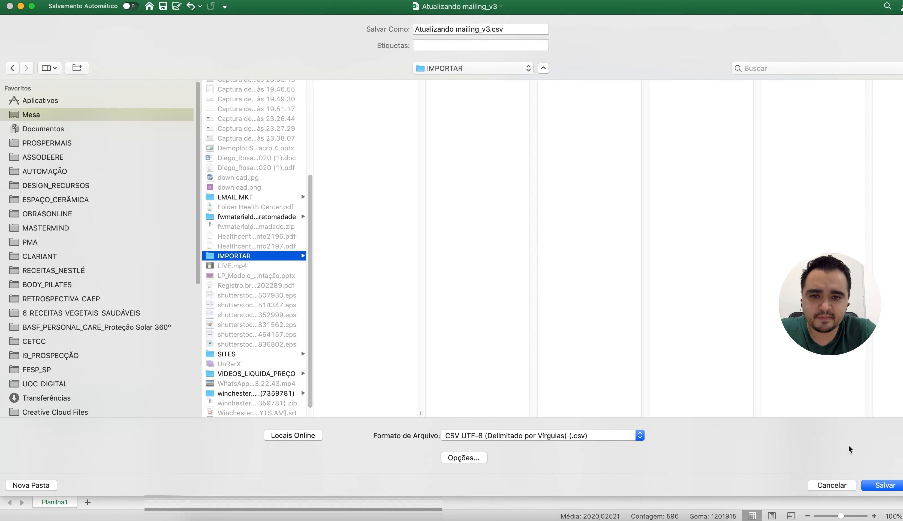
pyautogui.click(891, 483)
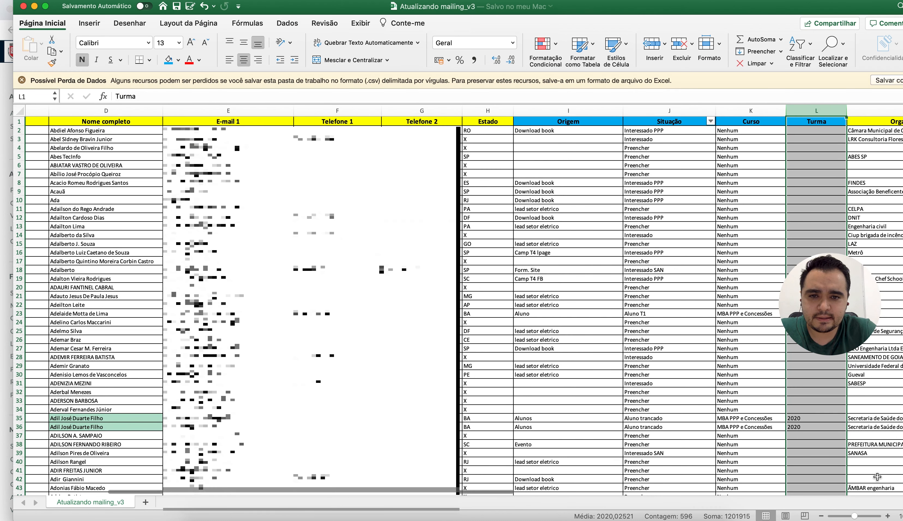
pyautogui.click(23, 8)
pyautogui.click(442, 287)
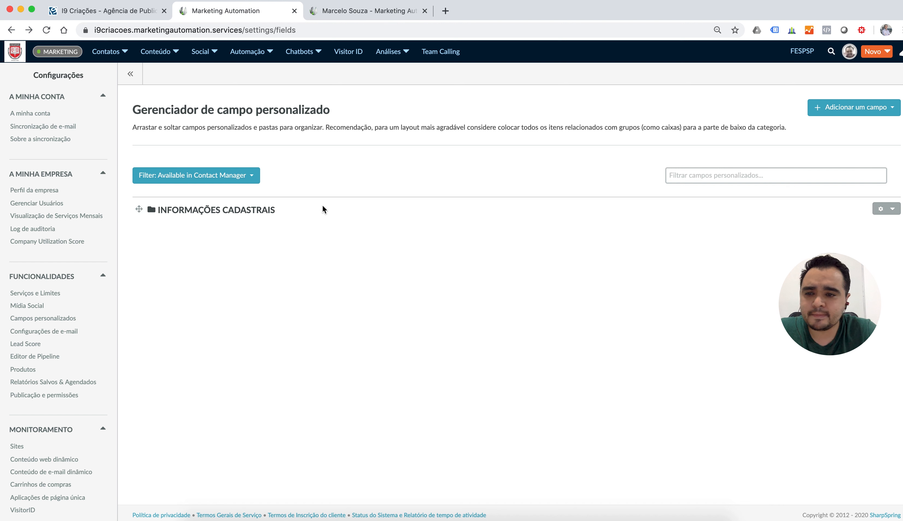
# Open the contact import page in SharpSpring.
pyautogui.click(153, 53)
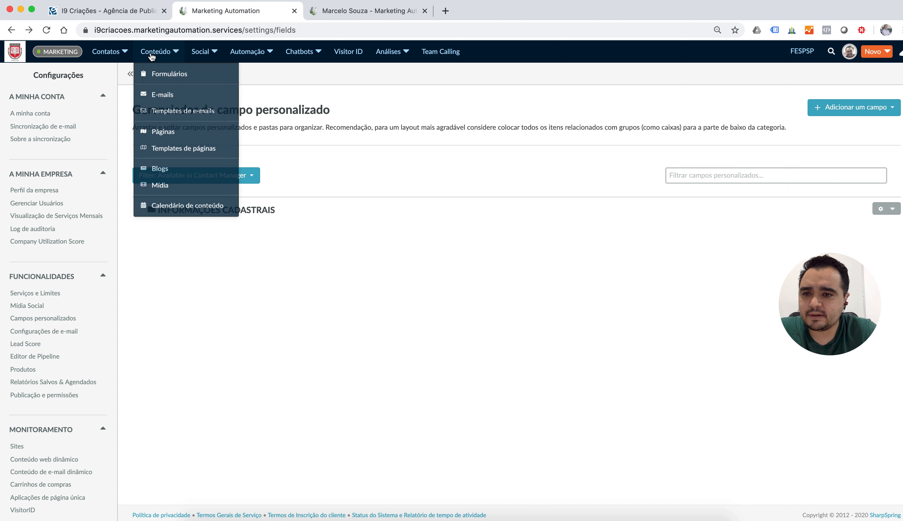
pyautogui.click(115, 54)
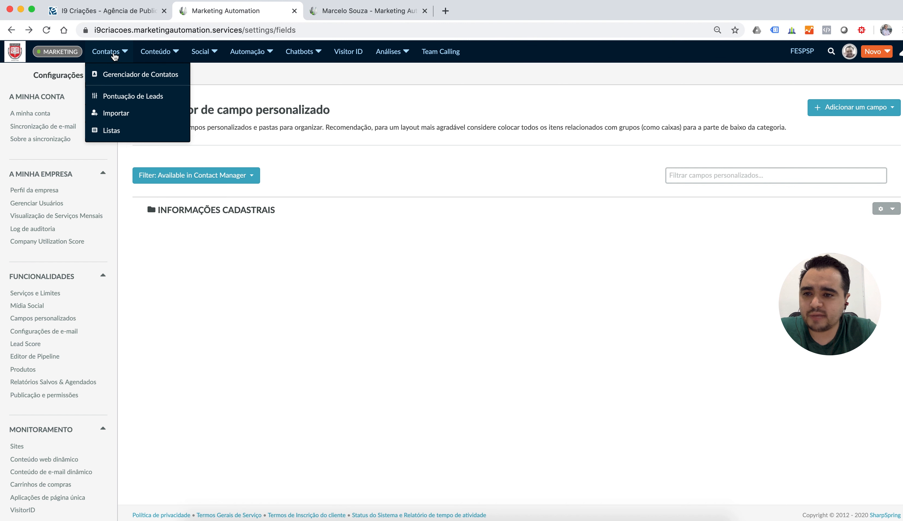
pyautogui.click(115, 114)
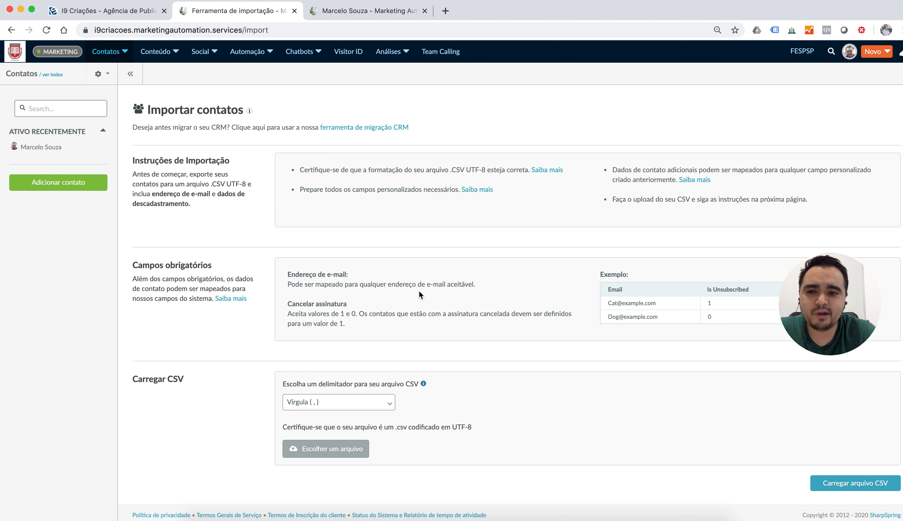
pyautogui.moveTo(789, 315); pyautogui.dragTo(795, 416)
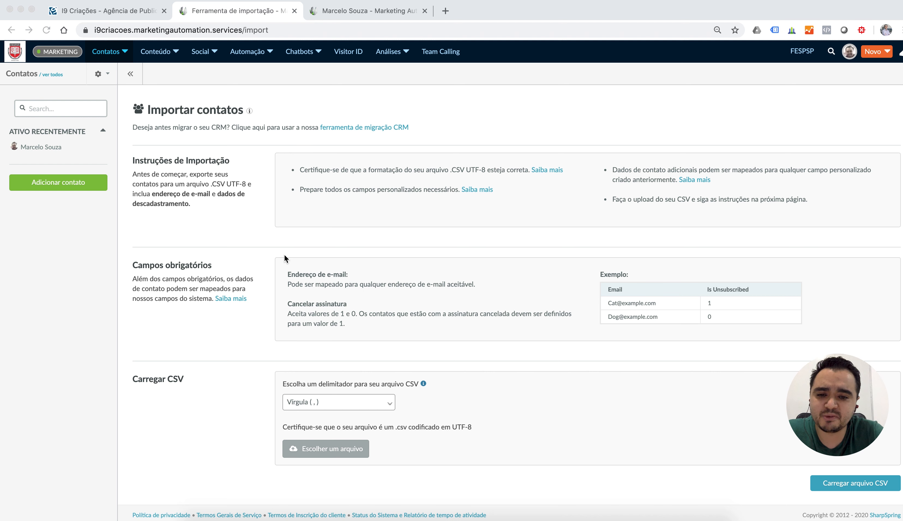
pyautogui.moveTo(826, 368); pyautogui.dragTo(854, 325)
pyautogui.click(650, 415)
pyautogui.click(107, 54)
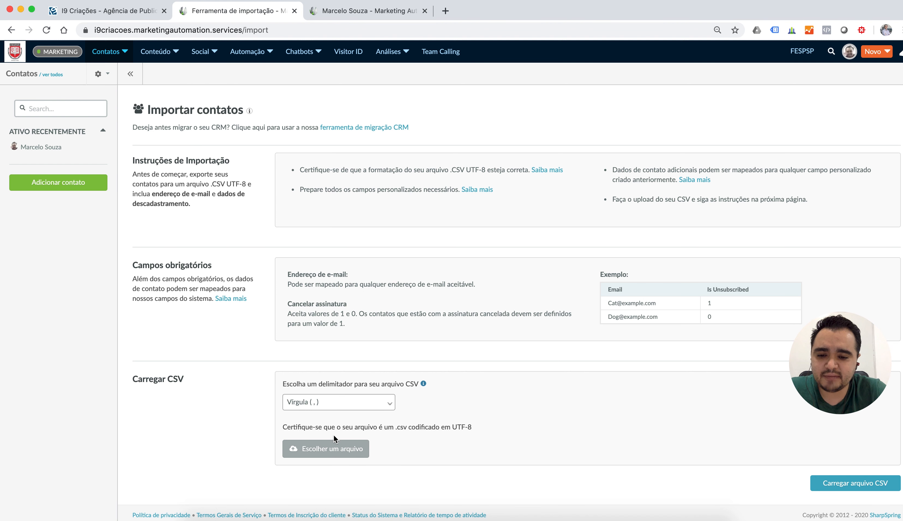
# Choose Atualizando mailing_v3.csv from the IMPORTAR folder on Mesa as the file to import.
pyautogui.click(339, 452)
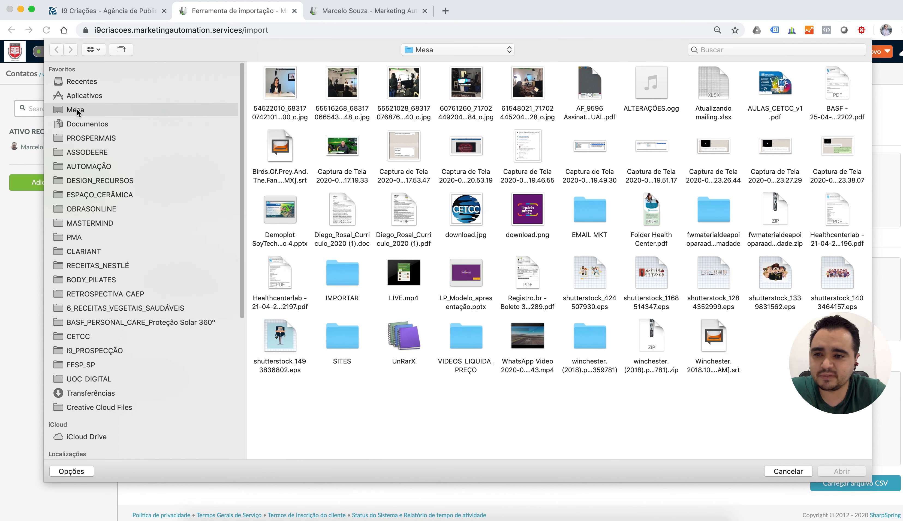
pyautogui.doubleClick(349, 272)
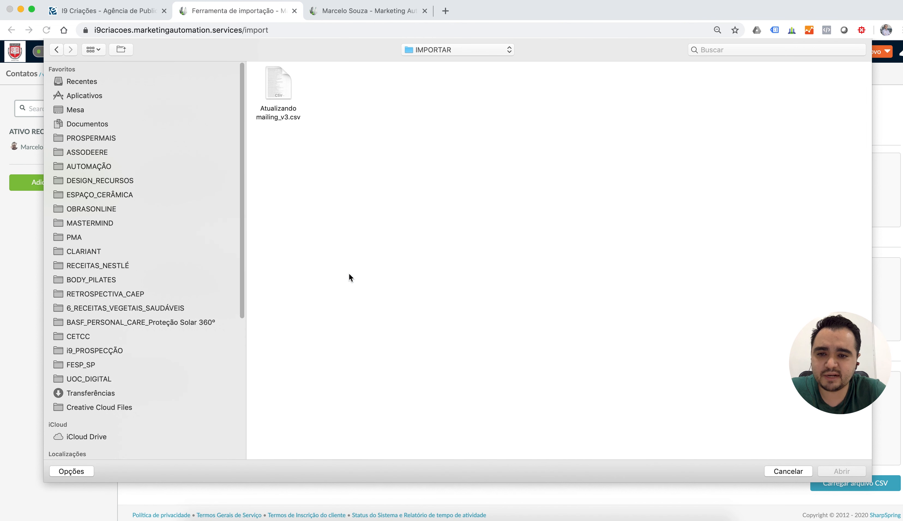
pyautogui.doubleClick(279, 86)
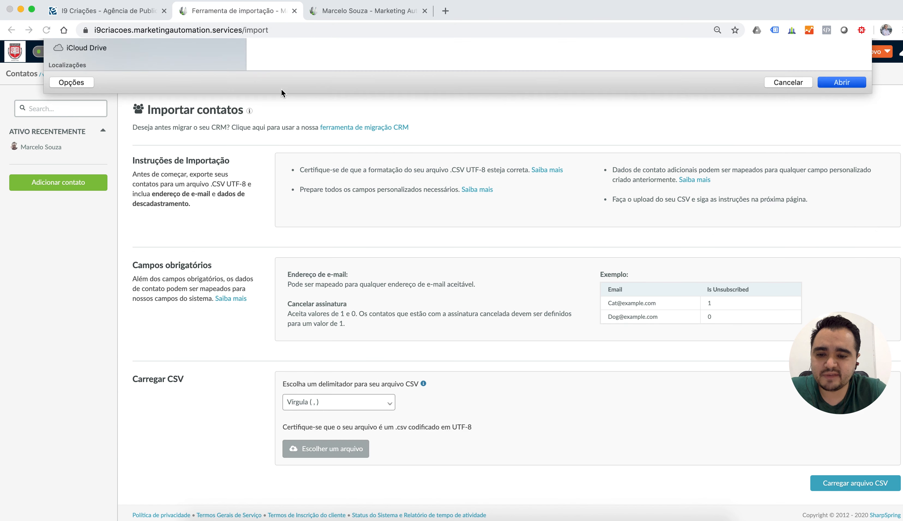
# Set the CSV delimiter to Ponto e vírgula ( ; ) and upload the chosen file.
pyautogui.click(327, 405)
pyautogui.click(328, 412)
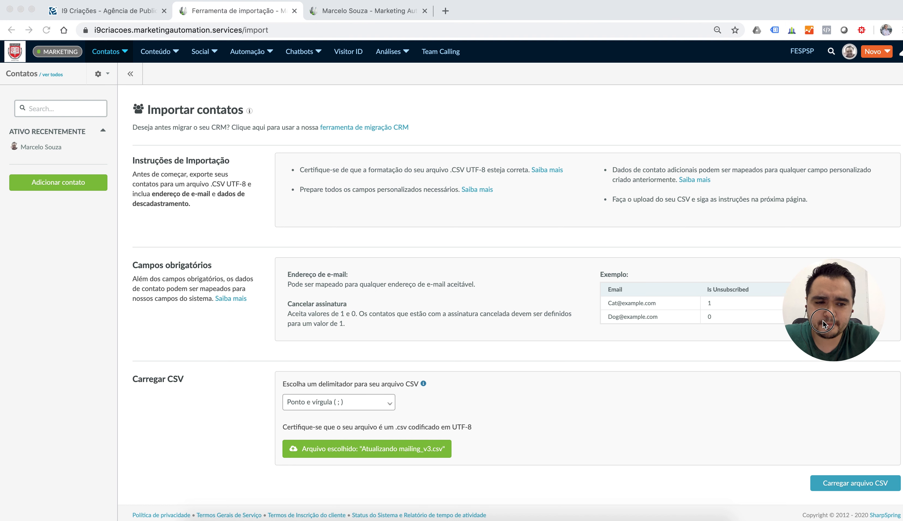
pyautogui.click(842, 485)
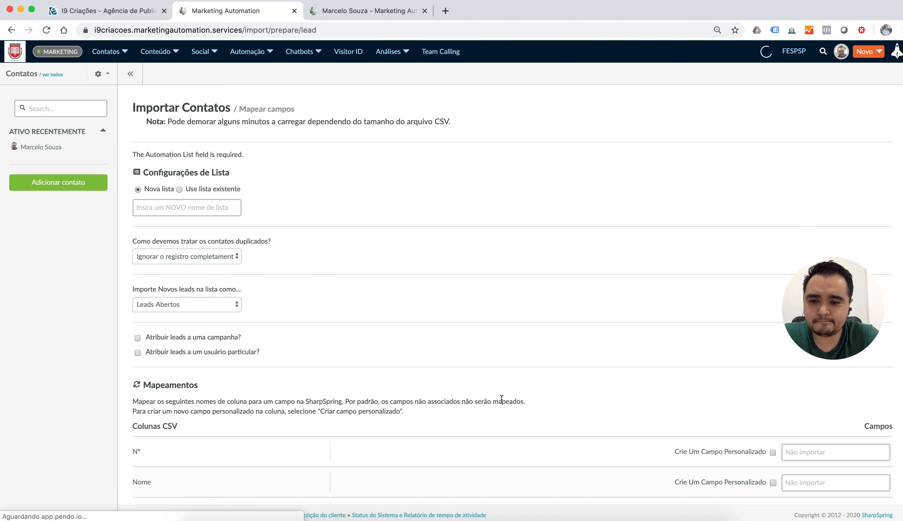
pyautogui.moveTo(837, 292); pyautogui.dragTo(839, 131)
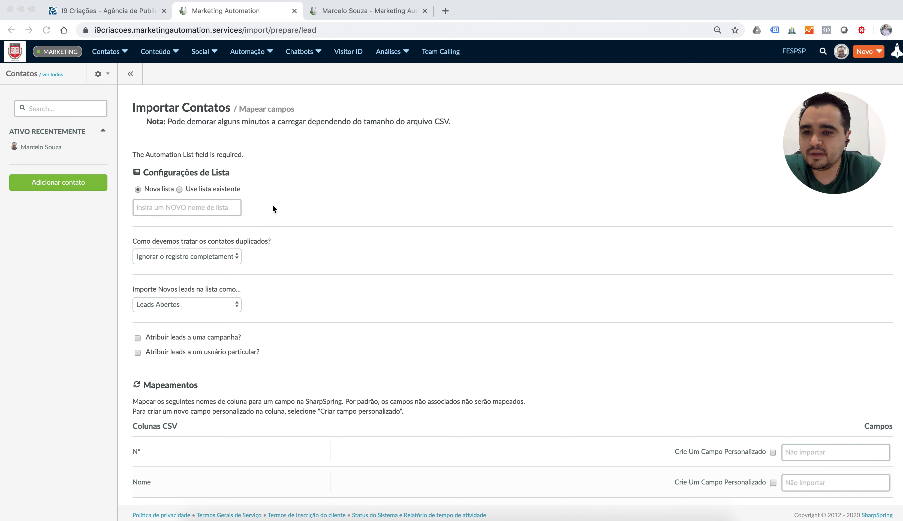
# Put the imported contacts in a new list named GERAL.
pyautogui.click(179, 189)
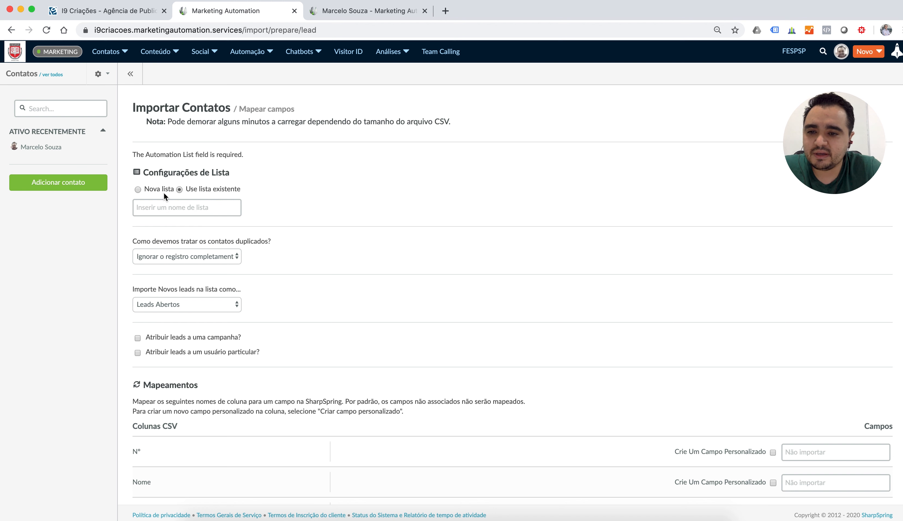
pyautogui.click(138, 190)
pyautogui.click(157, 205)
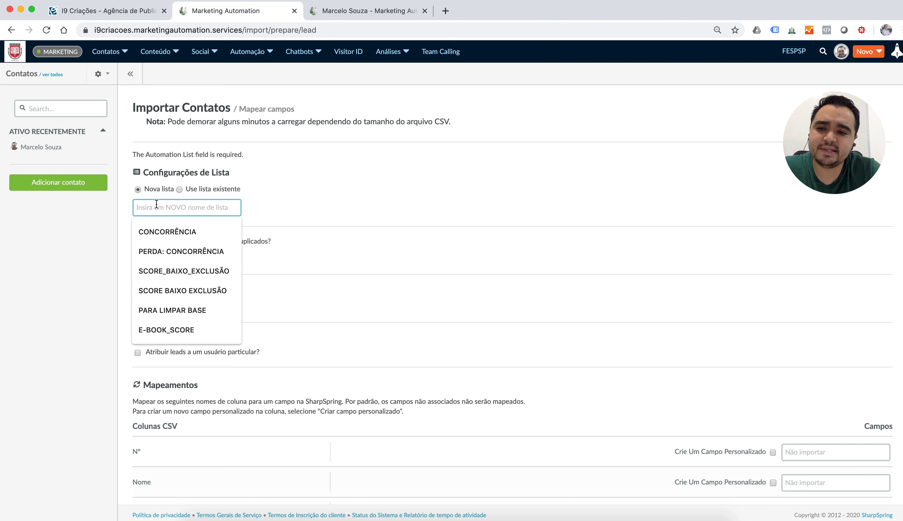
pyautogui.write('GERA')
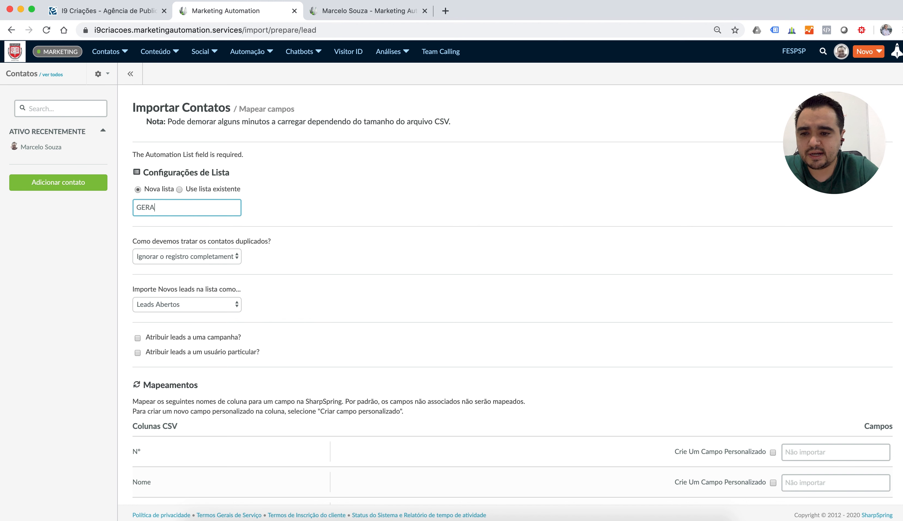
pyautogui.write('L')
pyautogui.click(297, 194)
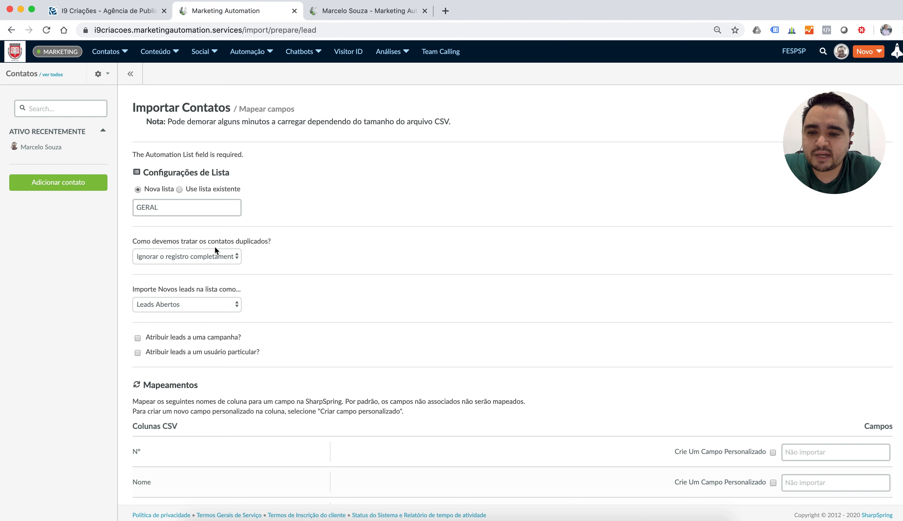
# Treat duplicate contacts with Ignorar o registro completamente and import new leads as Leads Qualificados.
pyautogui.click(218, 261)
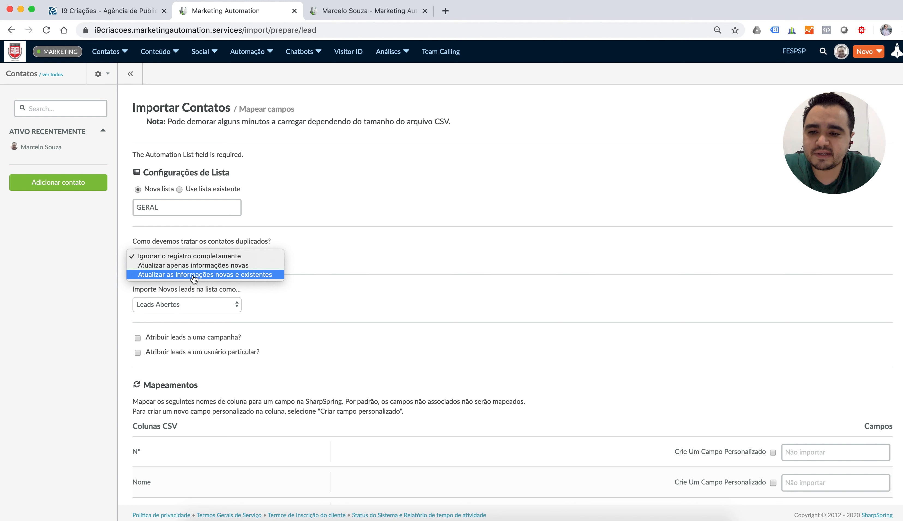
pyautogui.click(185, 256)
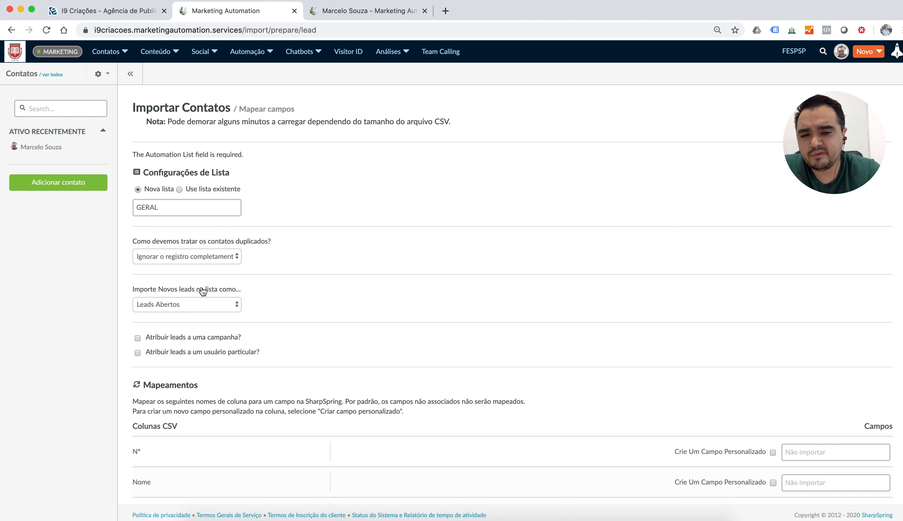
pyautogui.click(209, 304)
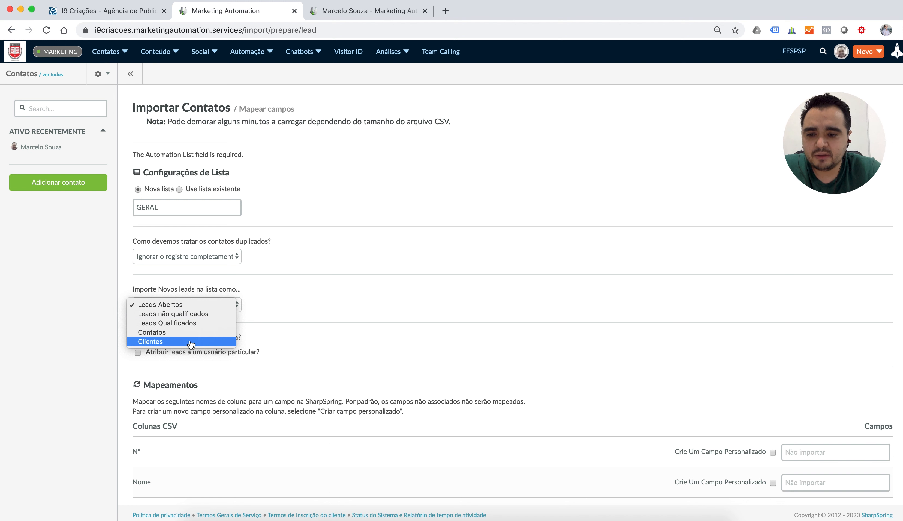
pyautogui.click(180, 323)
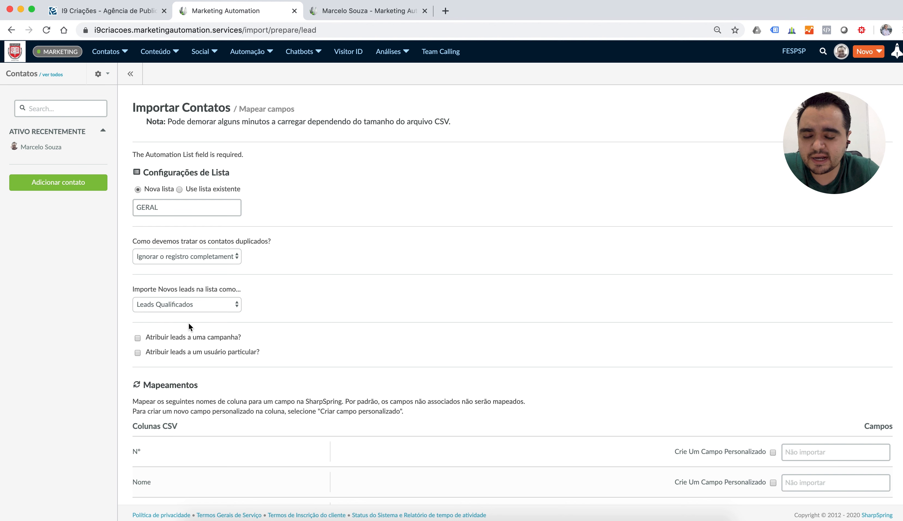
pyautogui.click(220, 308)
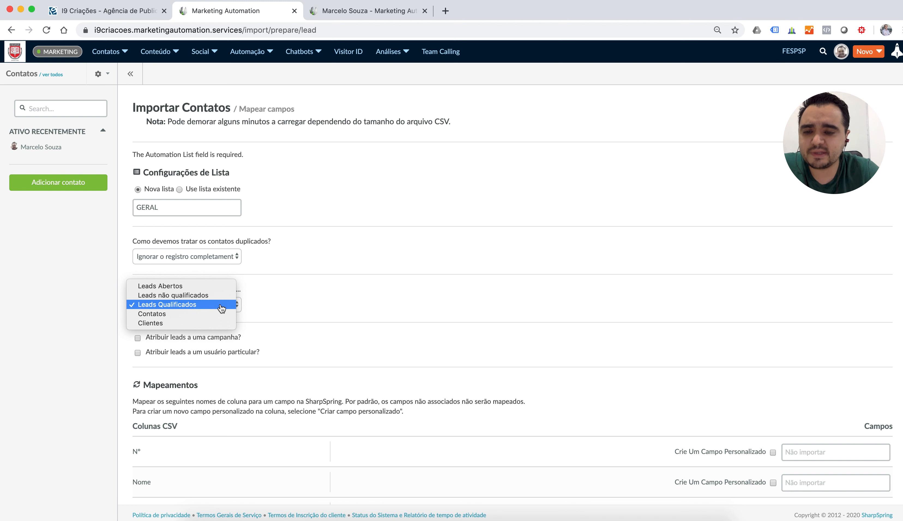
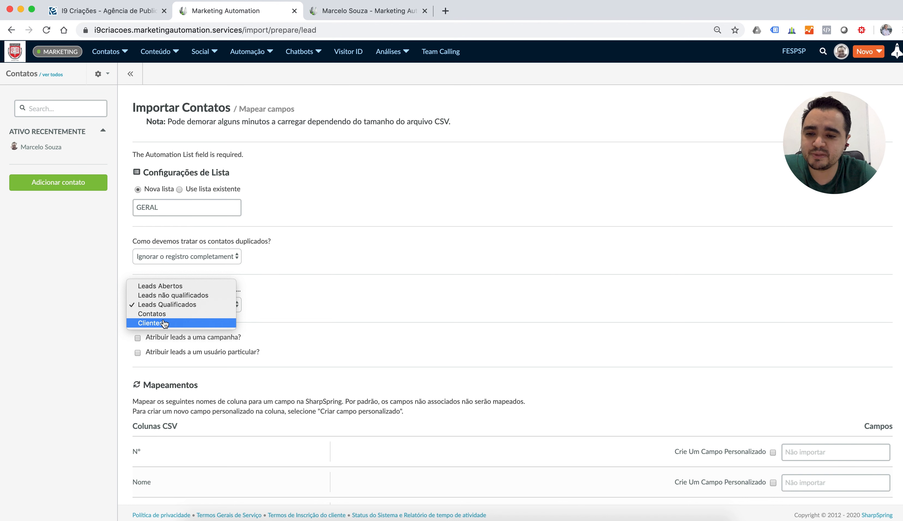
pyautogui.click(166, 304)
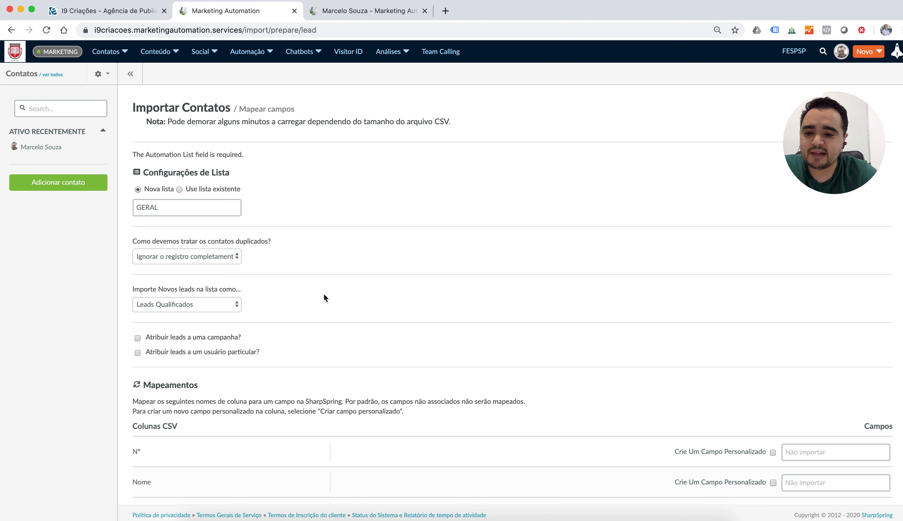
pyautogui.click(218, 338)
pyautogui.click(227, 356)
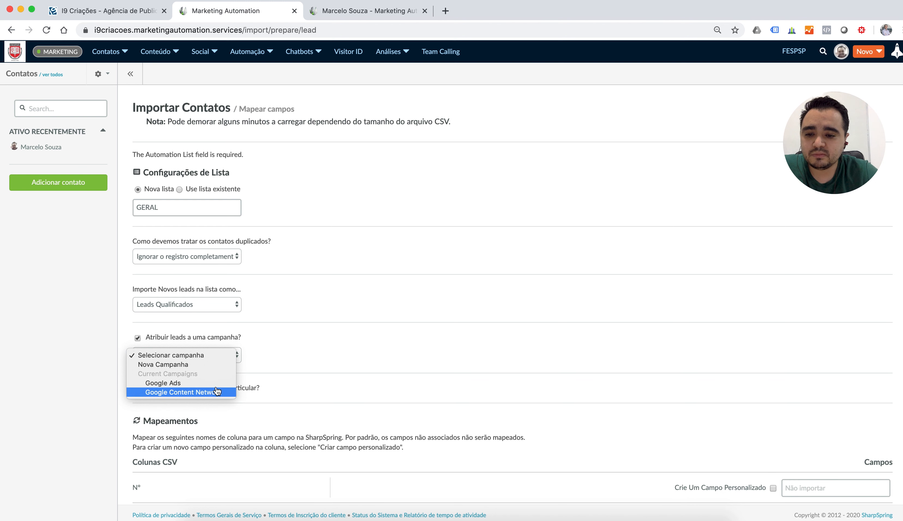
pyautogui.click(281, 354)
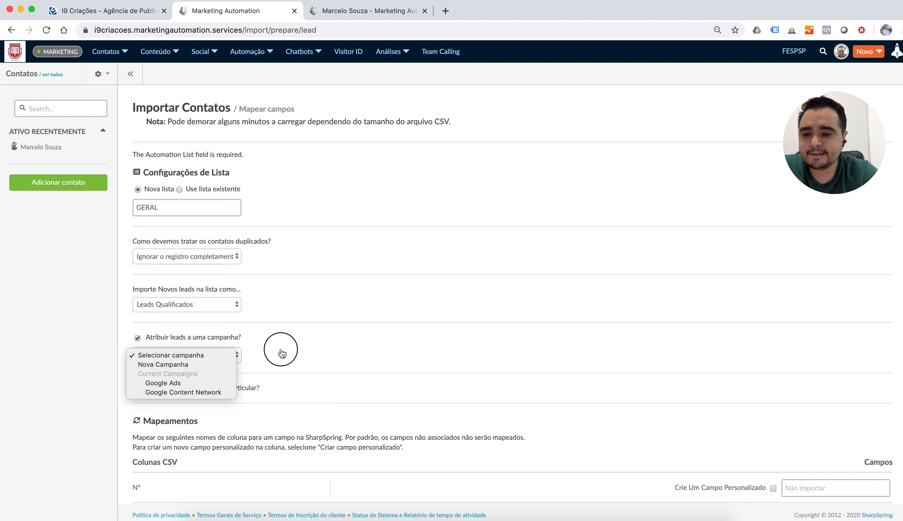
pyautogui.click(186, 339)
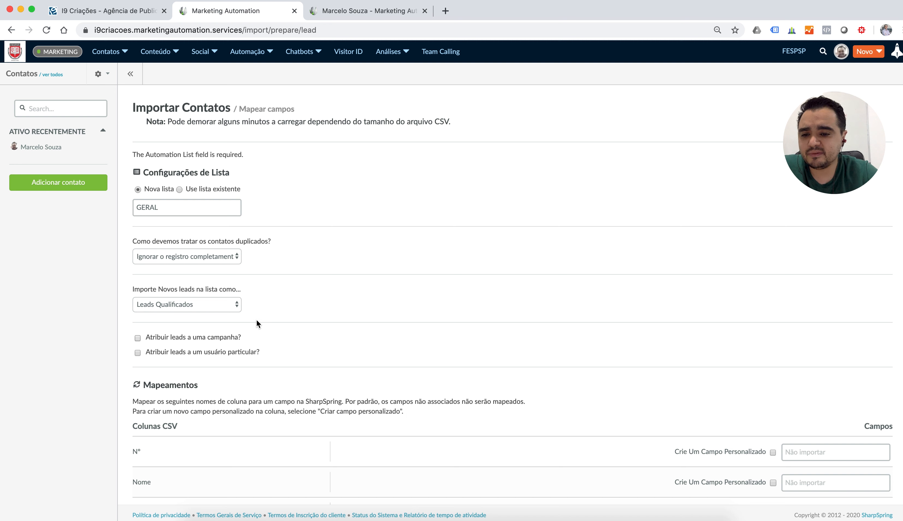
# Assign the imported leads to a particular user, choosing FESP SP.
pyautogui.scroll(-1, 254, 353)
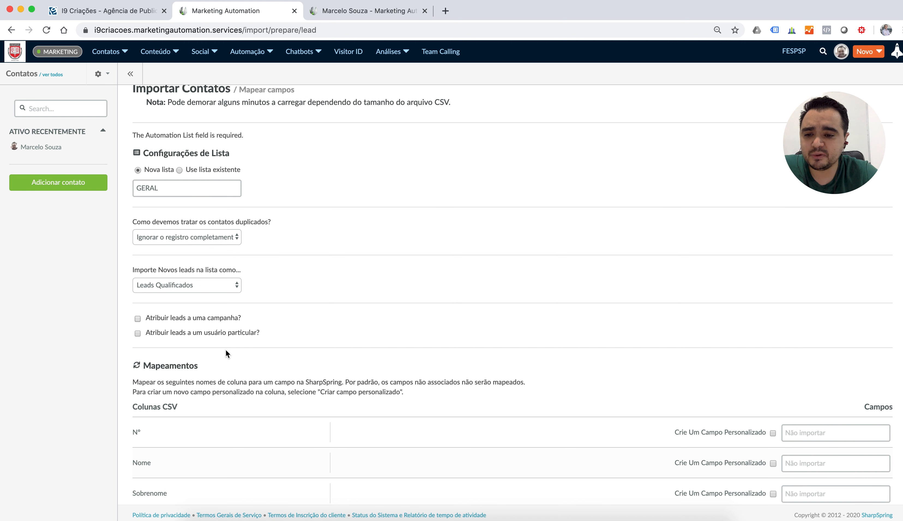
pyautogui.click(195, 336)
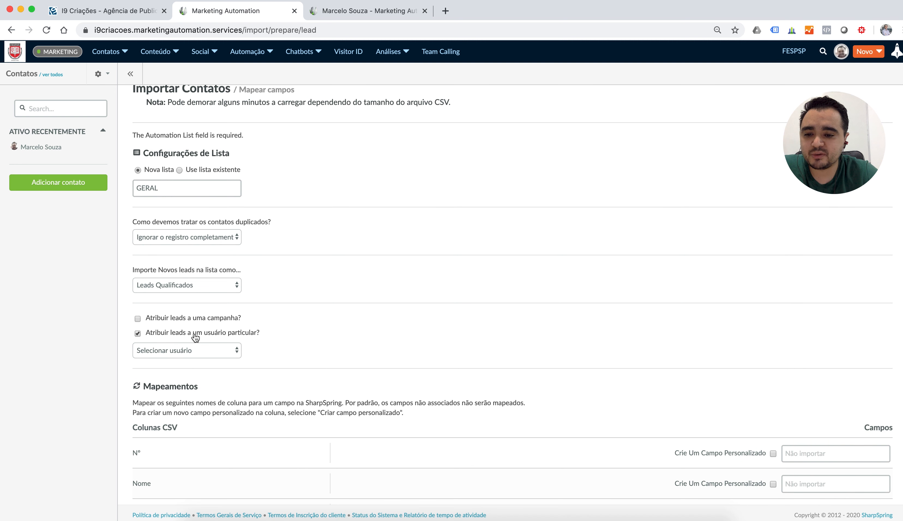
pyautogui.click(195, 351)
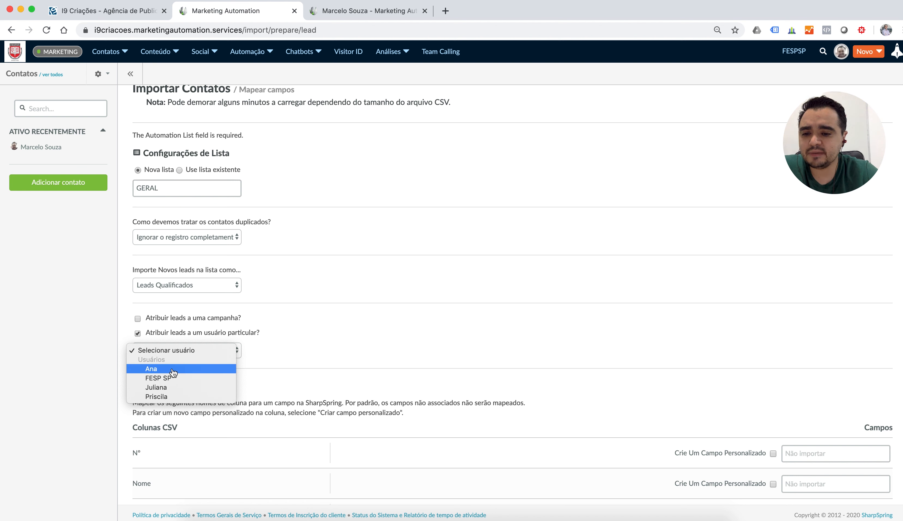
pyautogui.click(166, 378)
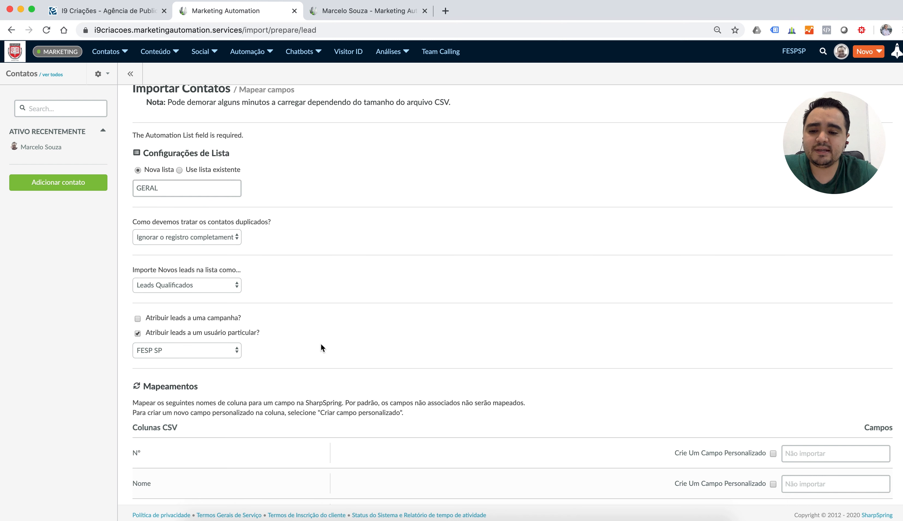
# Look over the CSV columns and their target fields in the Mapeamentos section, starting from Nº.
pyautogui.scroll(-5, 324, 338)
pyautogui.moveTo(819, 160); pyautogui.dragTo(416, 145)
pyautogui.scroll(-5, 581, 308)
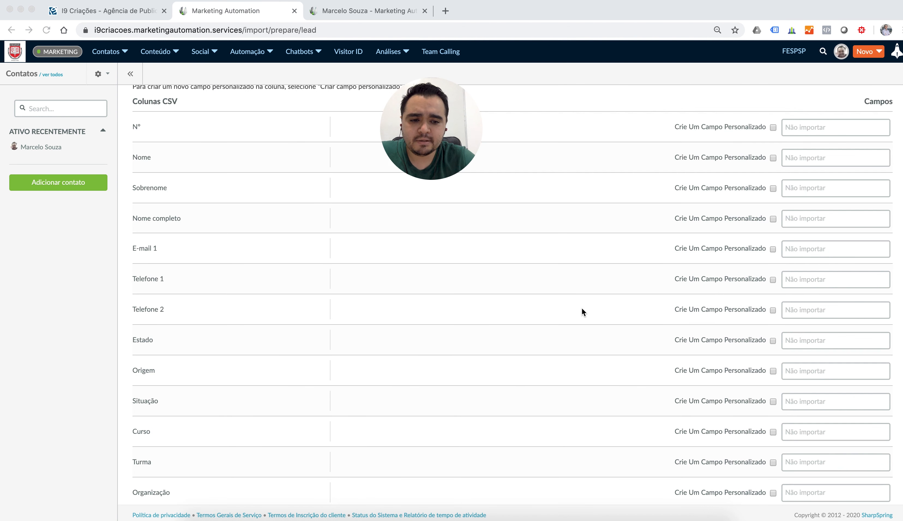
pyautogui.scroll(1, 578, 308)
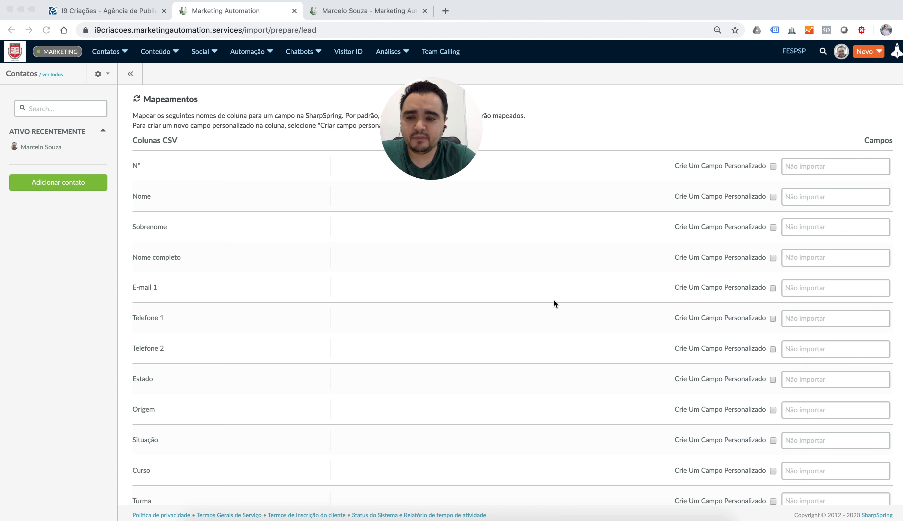
pyautogui.moveTo(631, 516)
pyautogui.hotkey('ctrl', 'Up')
pyautogui.click(478, 423)
pyautogui.moveTo(404, 131); pyautogui.dragTo(387, 114)
pyautogui.scroll(-3, 300, 197)
pyautogui.scroll(9, 256, 405)
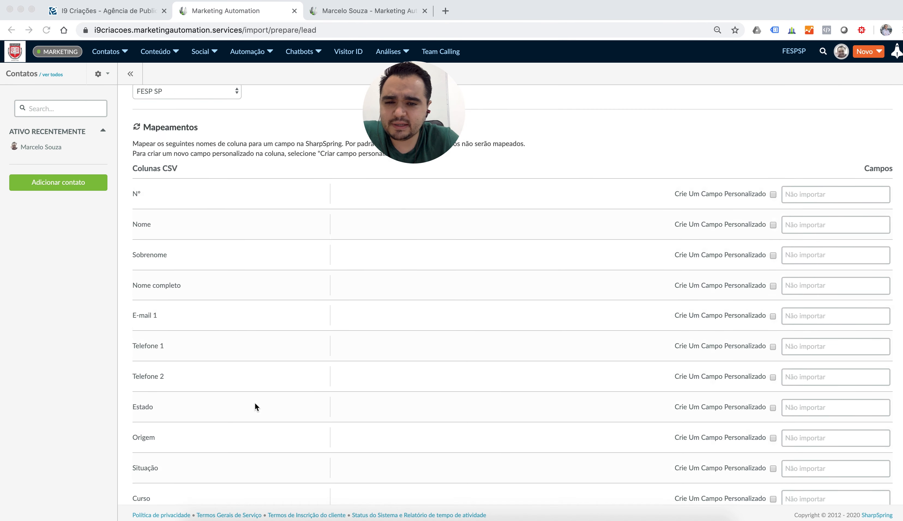
pyautogui.scroll(-2, 256, 390)
pyautogui.scroll(-2, 256, 385)
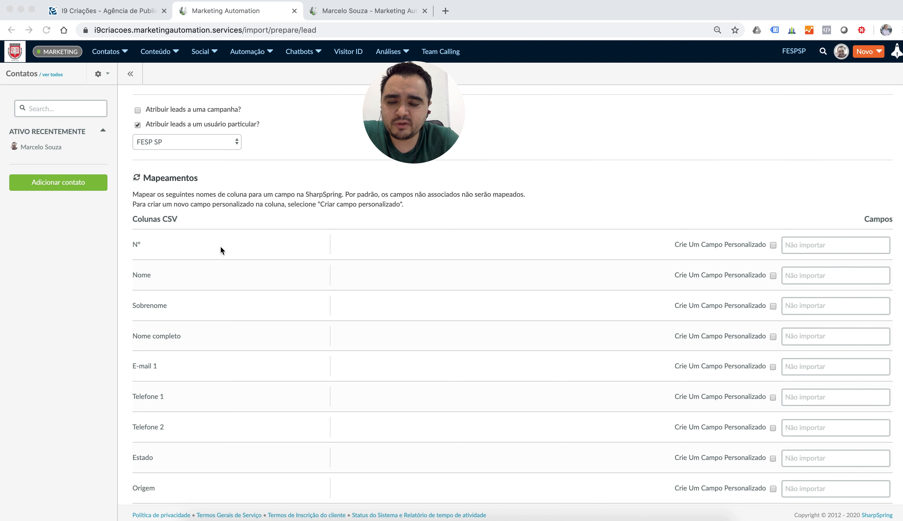
pyautogui.moveTo(387, 99); pyautogui.dragTo(495, 165)
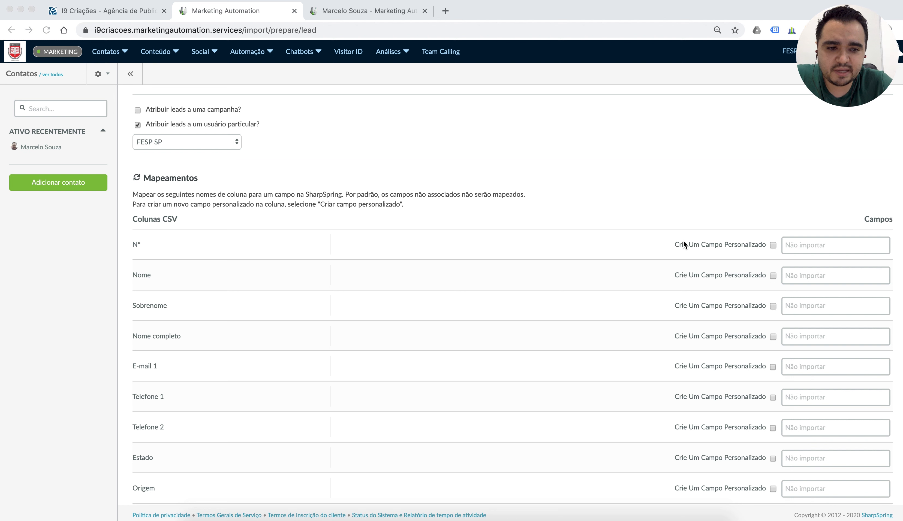
pyautogui.click(748, 222)
pyautogui.click(810, 246)
pyautogui.click(759, 201)
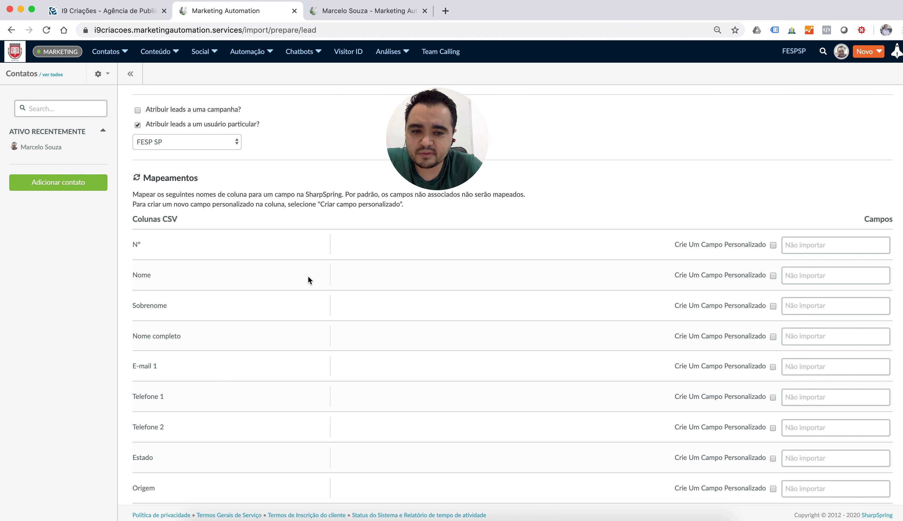
# Map the Nome column to First Name and the Sobrenome column to Last Name.
pyautogui.click(821, 276)
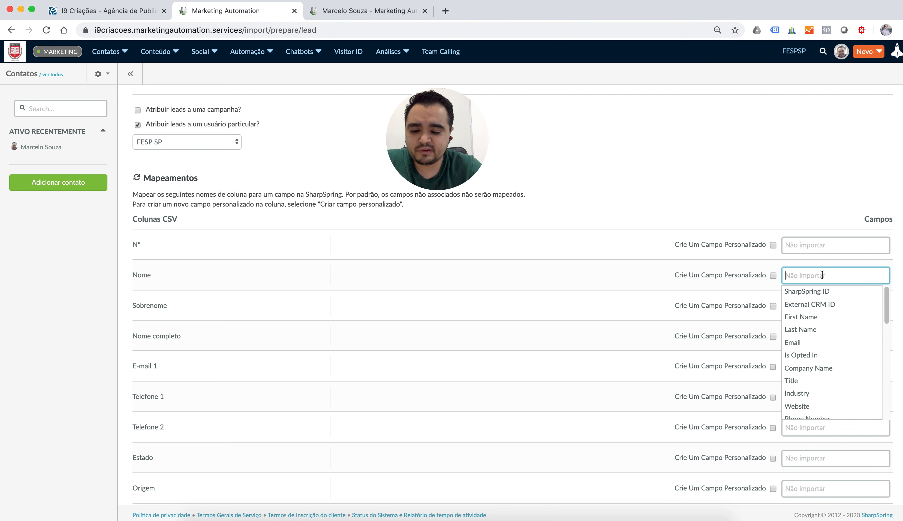
pyautogui.write('Fir')
pyautogui.click(835, 291)
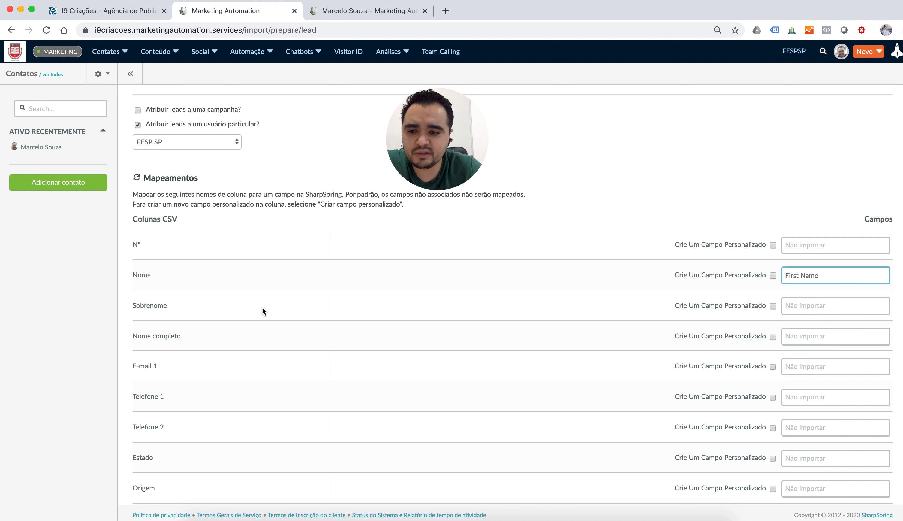
pyautogui.click(821, 307)
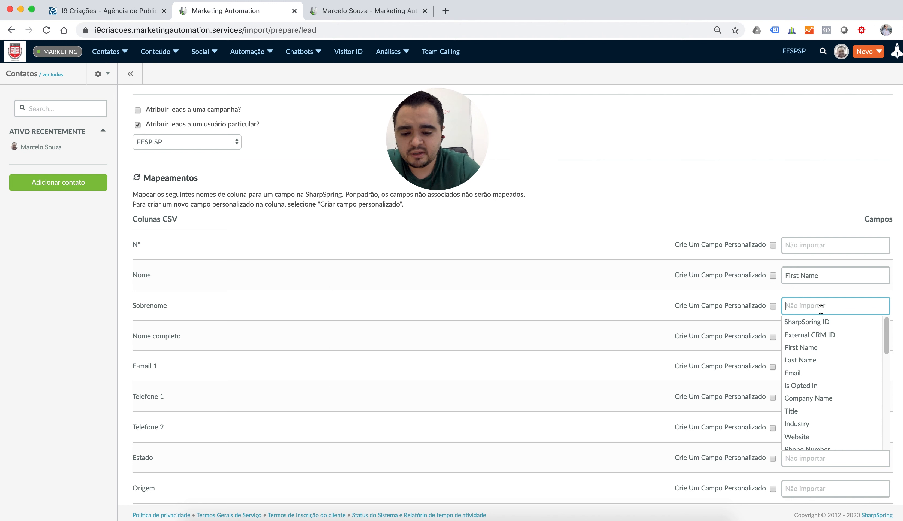
pyautogui.write('Last')
pyautogui.click(849, 323)
pyautogui.moveTo(152, 336); pyautogui.dragTo(192, 339)
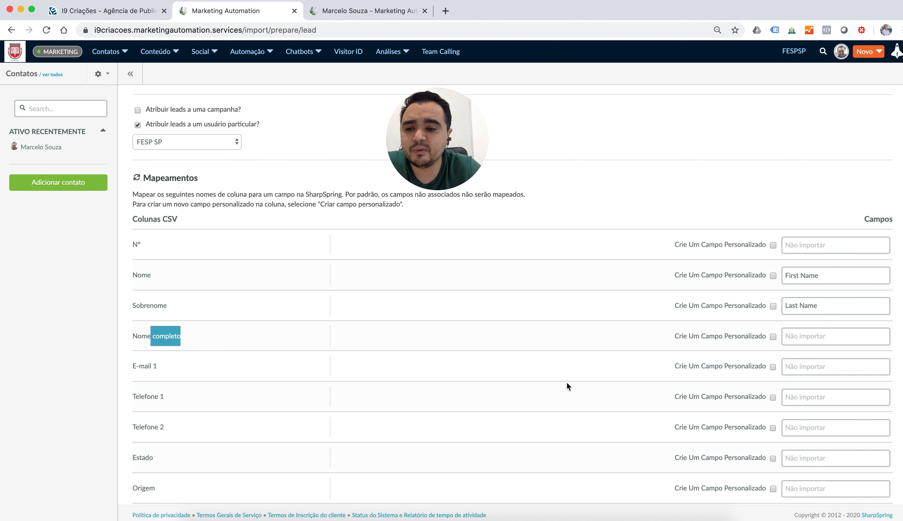
# Map the E-mail 1 column to the Email field.
pyautogui.moveTo(179, 370); pyautogui.dragTo(121, 365)
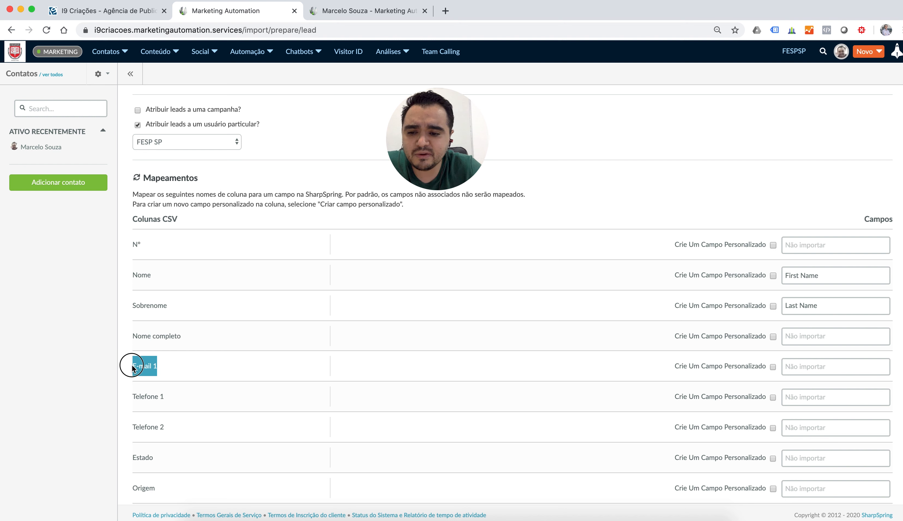
pyautogui.click(808, 370)
pyautogui.write('Emai')
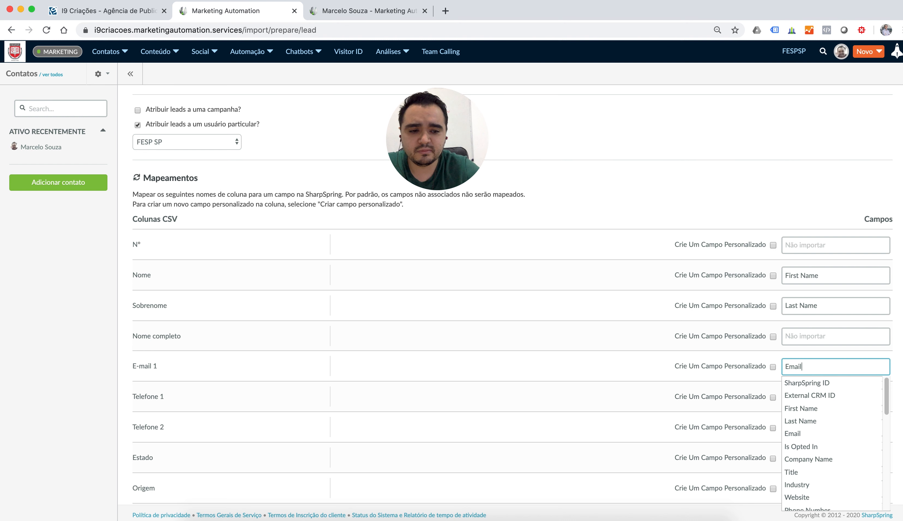
pyautogui.write('l')
pyautogui.click(831, 385)
# Map the Telefone 1 column to the Mobile Phone field.
pyautogui.moveTo(145, 396); pyautogui.dragTo(162, 395)
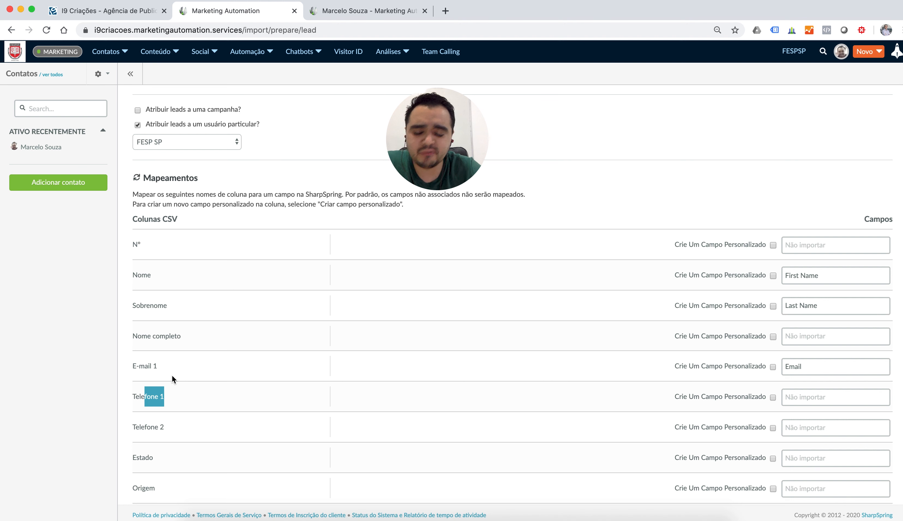
pyautogui.click(178, 398)
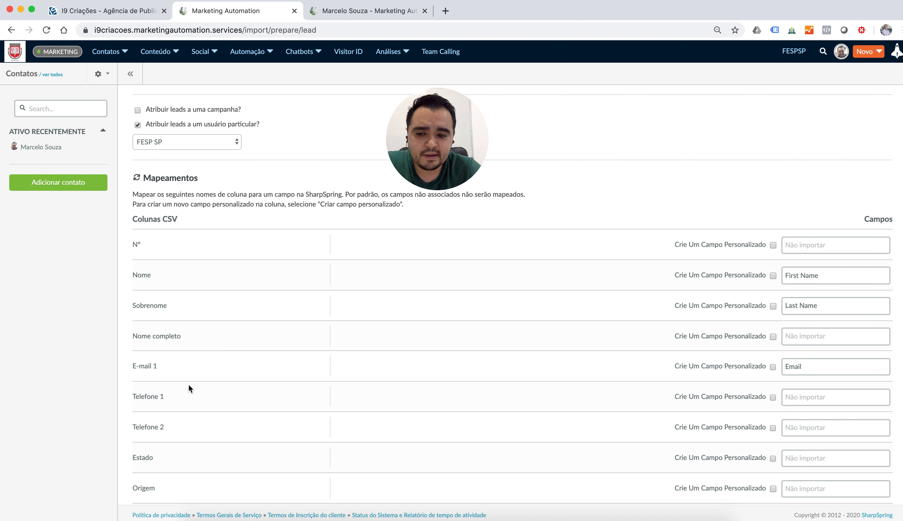
pyautogui.moveTo(164, 391); pyautogui.dragTo(147, 393)
pyautogui.click(797, 391)
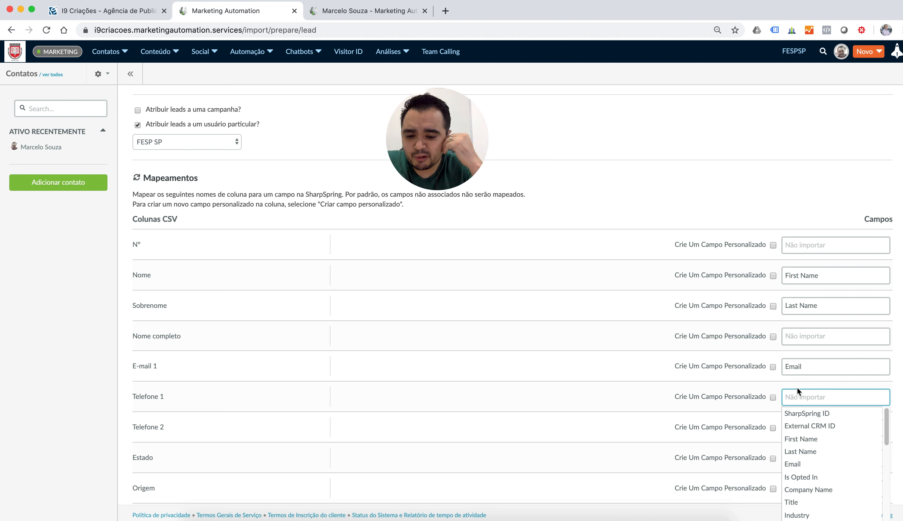
pyautogui.write('Mobil')
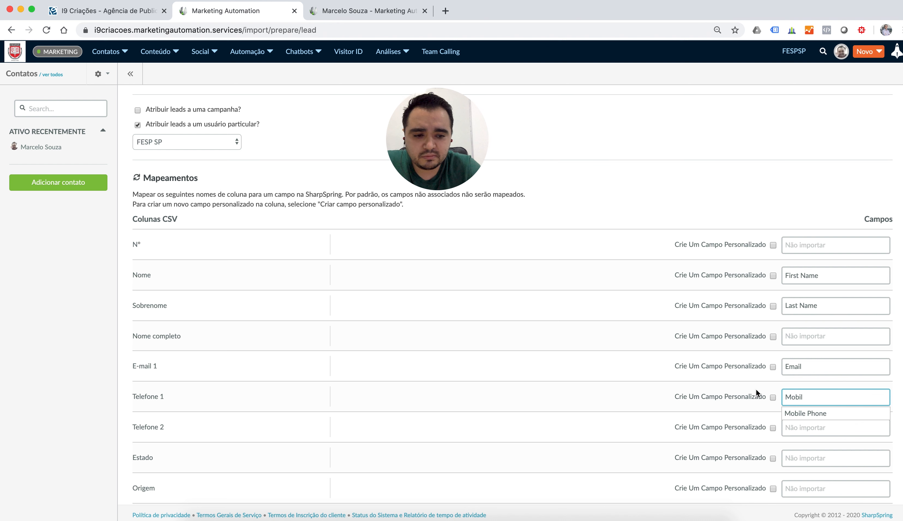
pyautogui.click(820, 414)
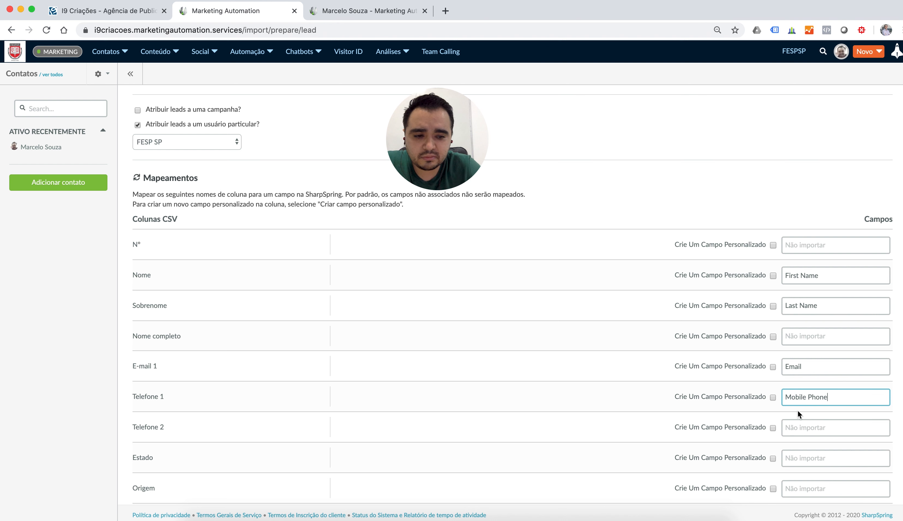
# Map the Telefone 2 column to the Phone Number field.
pyautogui.click(784, 427)
pyautogui.write('Phone')
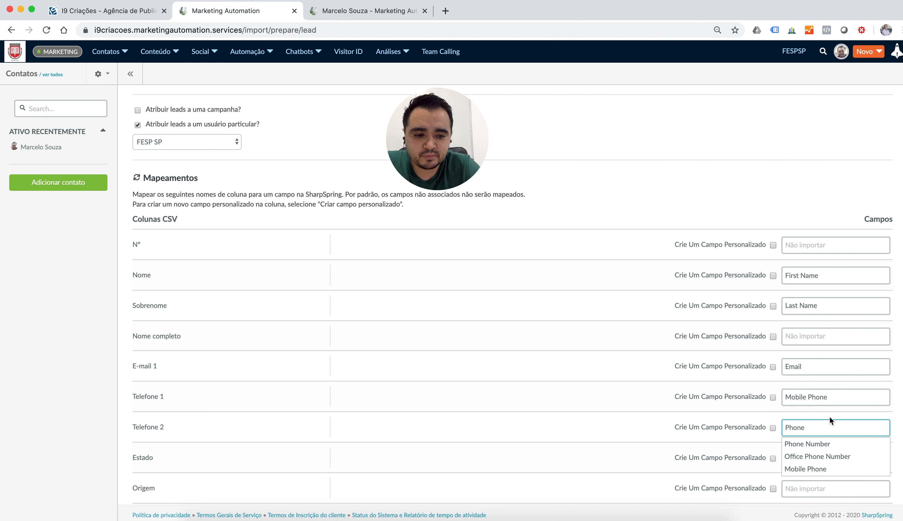
pyautogui.click(823, 444)
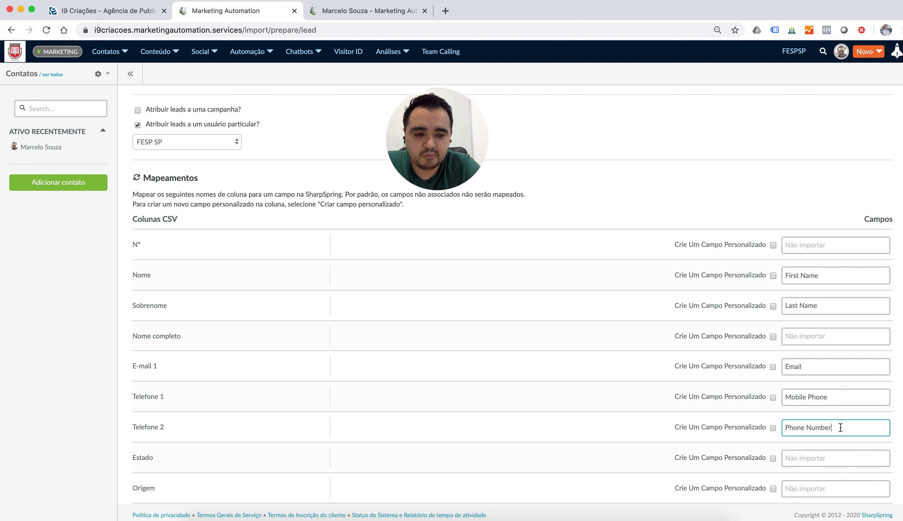
pyautogui.press('BackSpace')
pyautogui.press('BackSpace')
pyautogui.press('BackSpace')
pyautogui.press('BackSpace')
pyautogui.press('BackSpace')
pyautogui.press('BackSpace')
pyautogui.press('BackSpace')
pyautogui.press('BackSpace')
pyautogui.press('BackSpace')
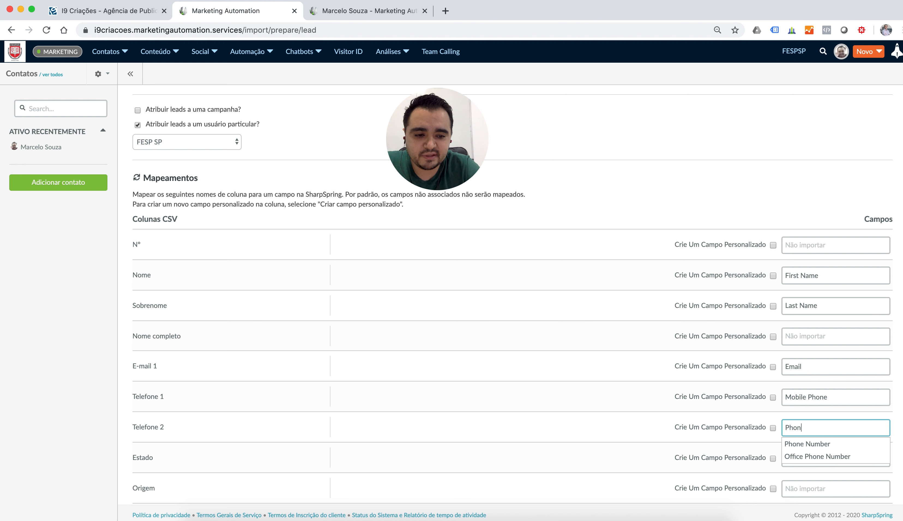
pyautogui.press('Down')
pyautogui.press('Return')
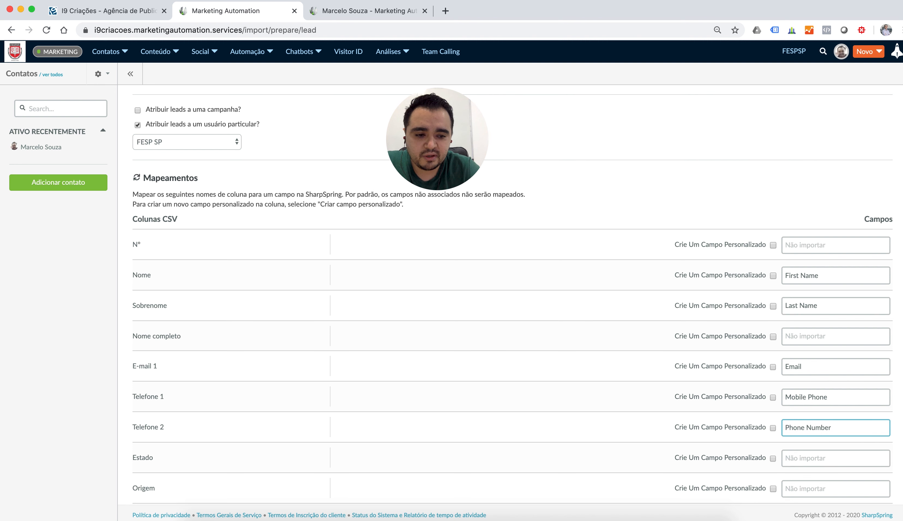
# Map the Estado column to the State field.
pyautogui.scroll(-3, 372, 419)
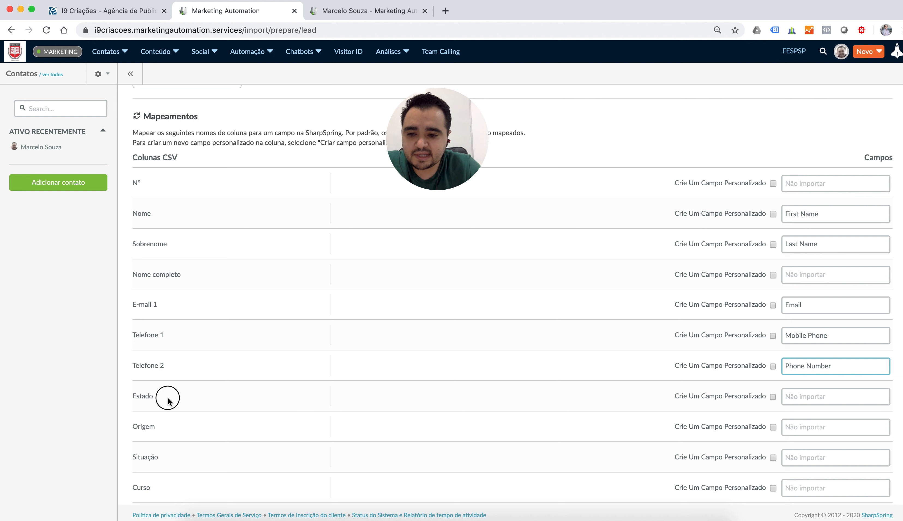
pyautogui.doubleClick(143, 395)
pyautogui.click(799, 397)
pyautogui.write('Stat')
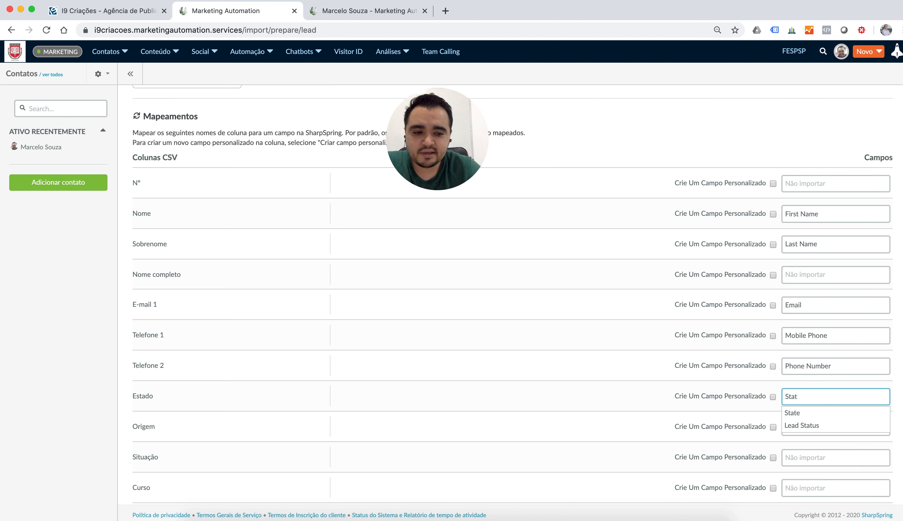
pyautogui.click(810, 415)
# Map the Origem column to the existing ORIGEM field.
pyautogui.moveTo(159, 427); pyautogui.dragTo(130, 427)
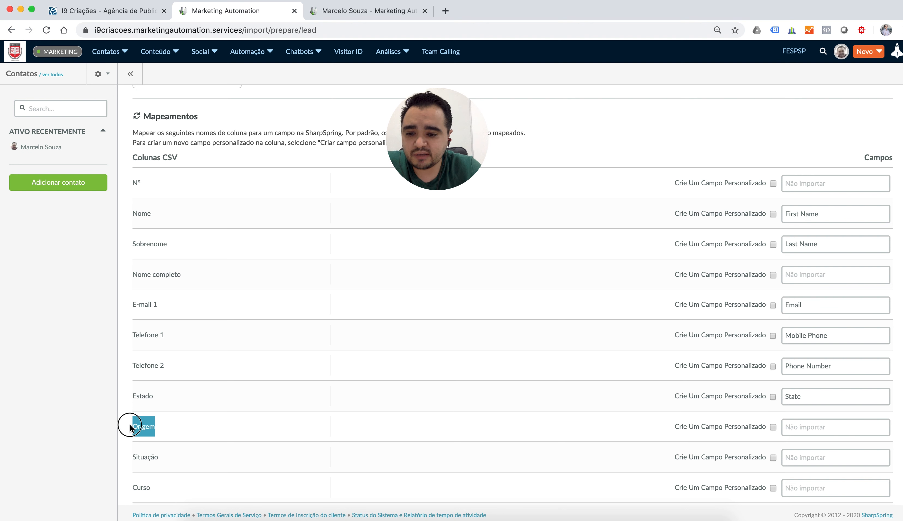
pyautogui.click(805, 425)
pyautogui.write('Ori')
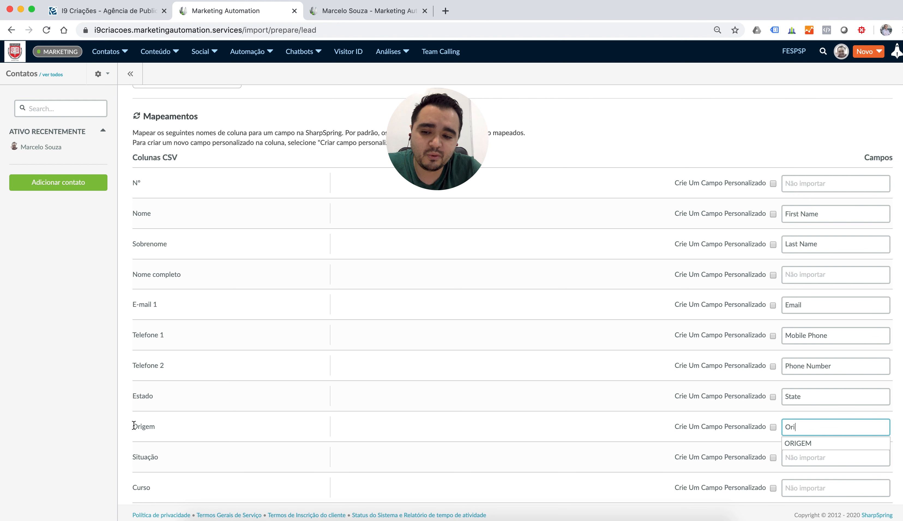
pyautogui.moveTo(165, 428); pyautogui.dragTo(134, 425)
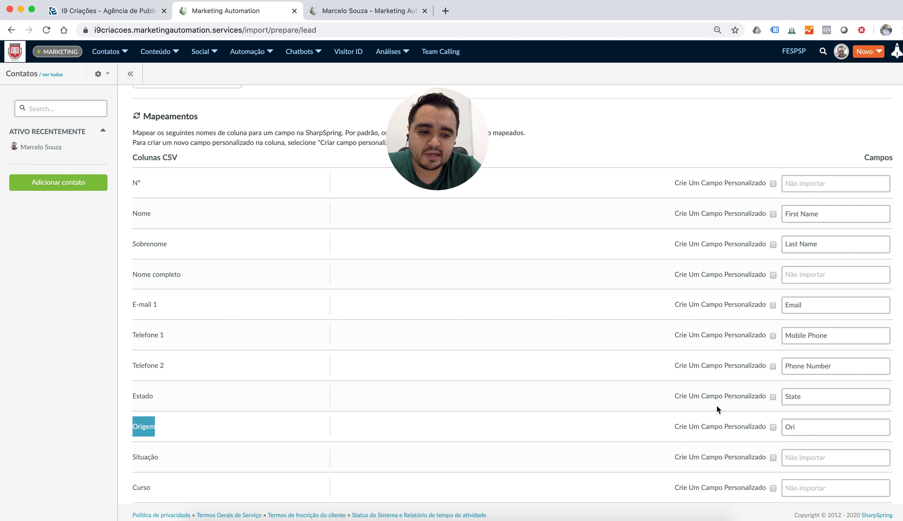
pyautogui.click(807, 424)
pyautogui.write('ge')
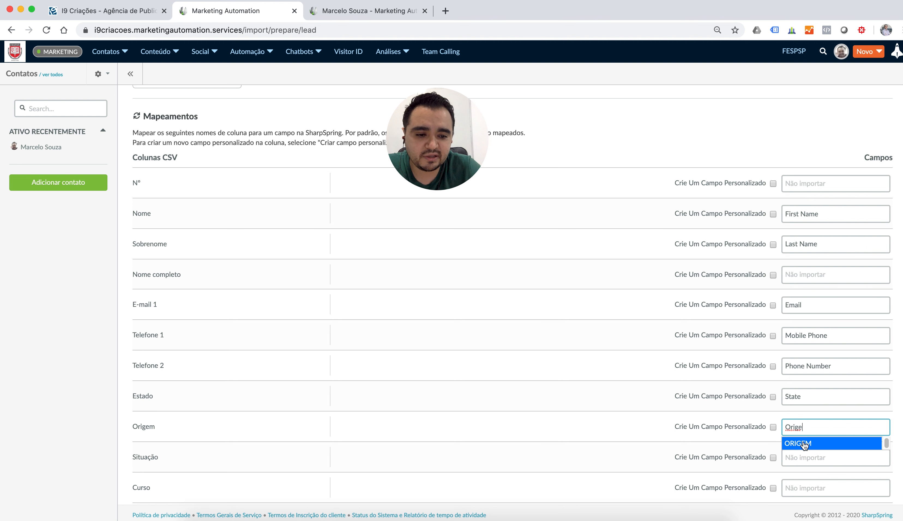
pyautogui.click(798, 443)
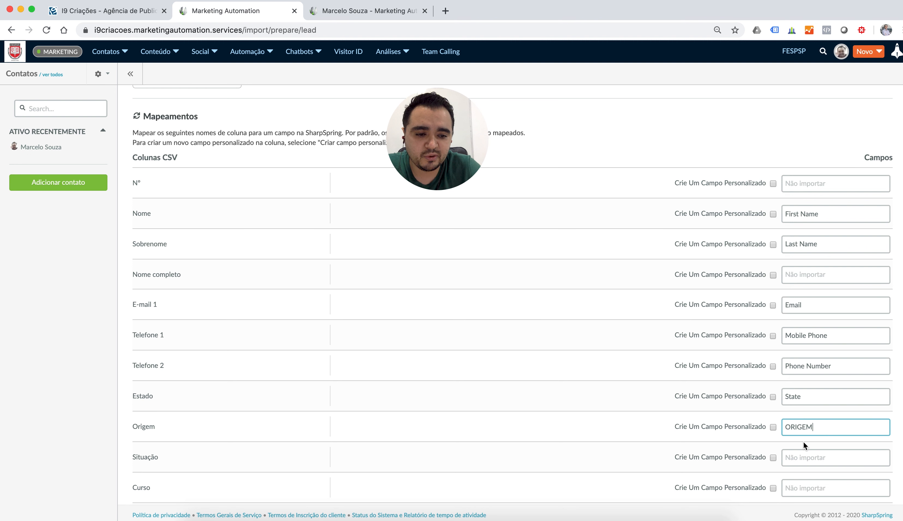
# Map the Situação column to the existing SITUAÇÃO field.
pyautogui.scroll(-2, 365, 430)
pyautogui.scroll(-3, 362, 429)
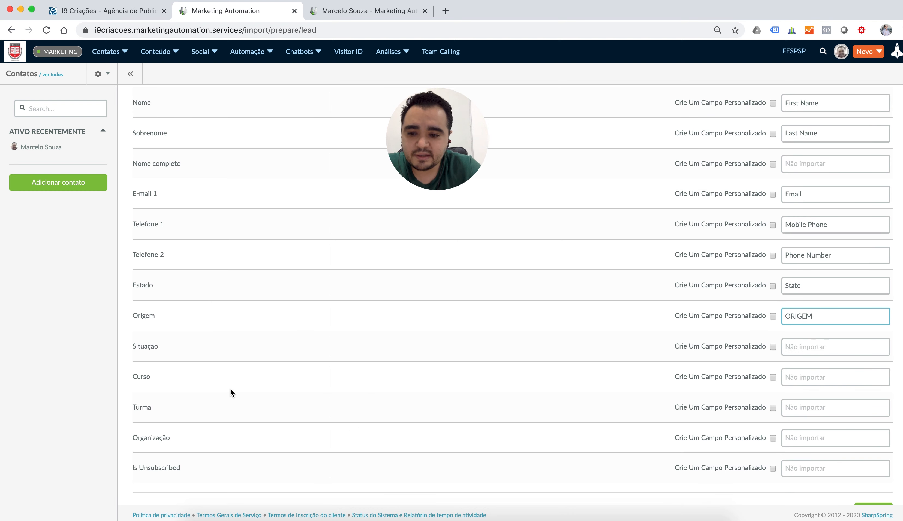
pyautogui.doubleClick(173, 350)
pyautogui.click(804, 349)
pyautogui.write('S')
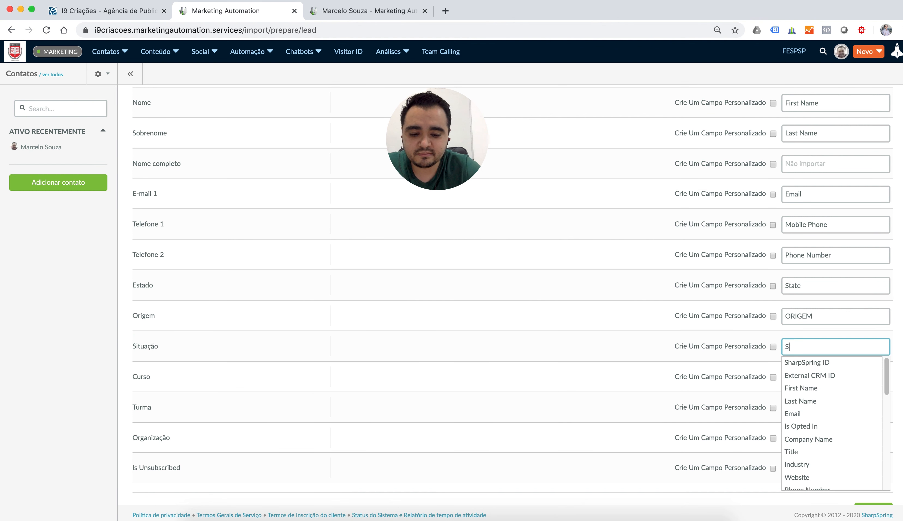
pyautogui.write('itu')
pyautogui.click(802, 362)
# Map the Curso column to the existing CURSO field.
pyautogui.doubleClick(122, 377)
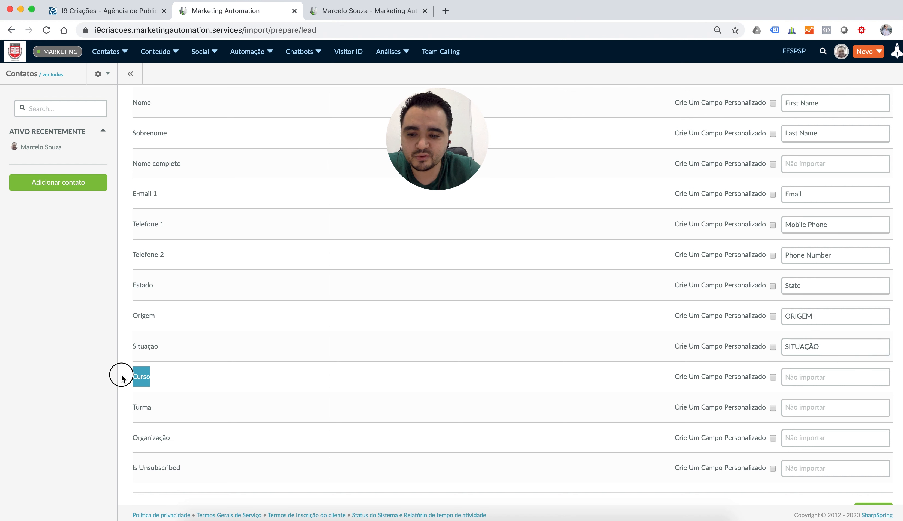
pyautogui.click(825, 375)
pyautogui.write('C')
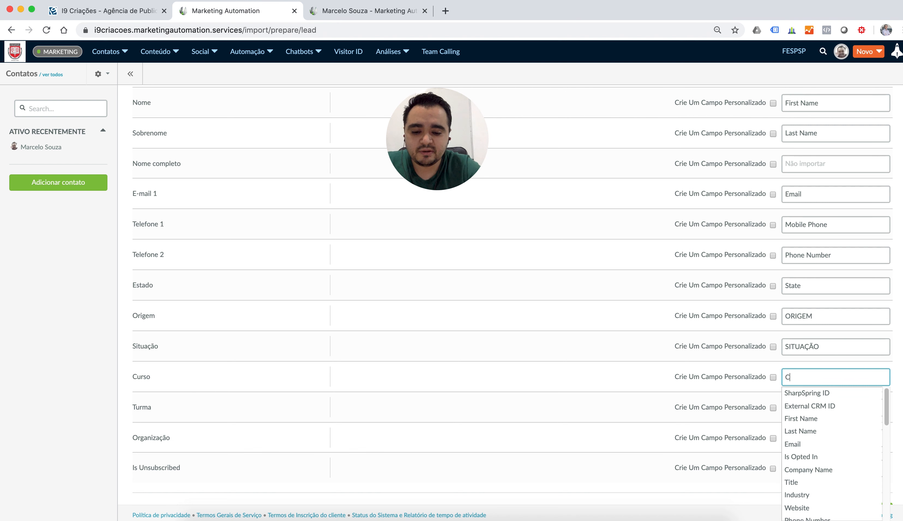
pyautogui.write('urs')
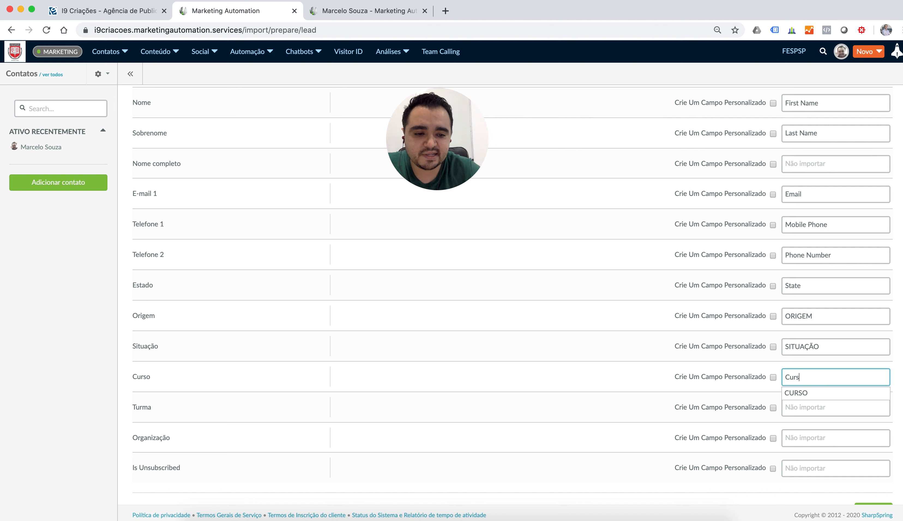
pyautogui.press('Down')
pyautogui.press('Return')
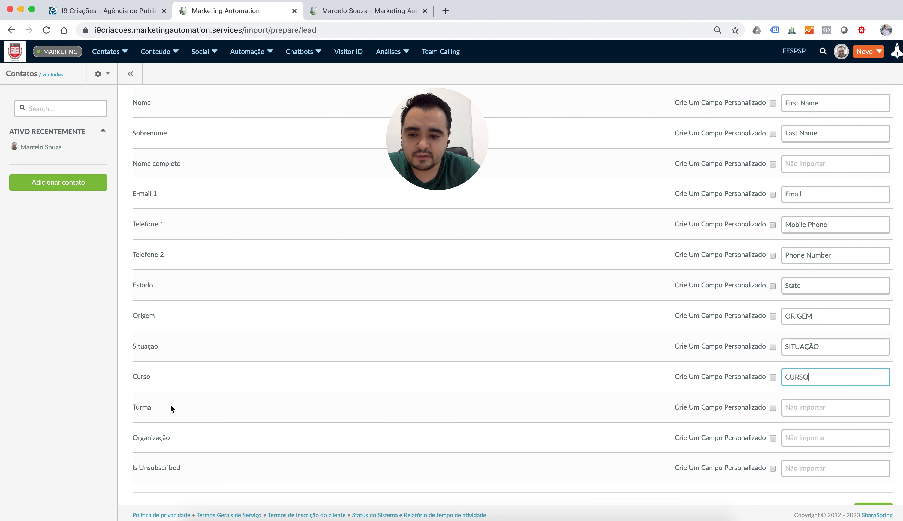
# Map the Turma column to the existing TURMA field.
pyautogui.moveTo(158, 409); pyautogui.dragTo(376, 423)
pyautogui.click(817, 408)
pyautogui.write('Turma')
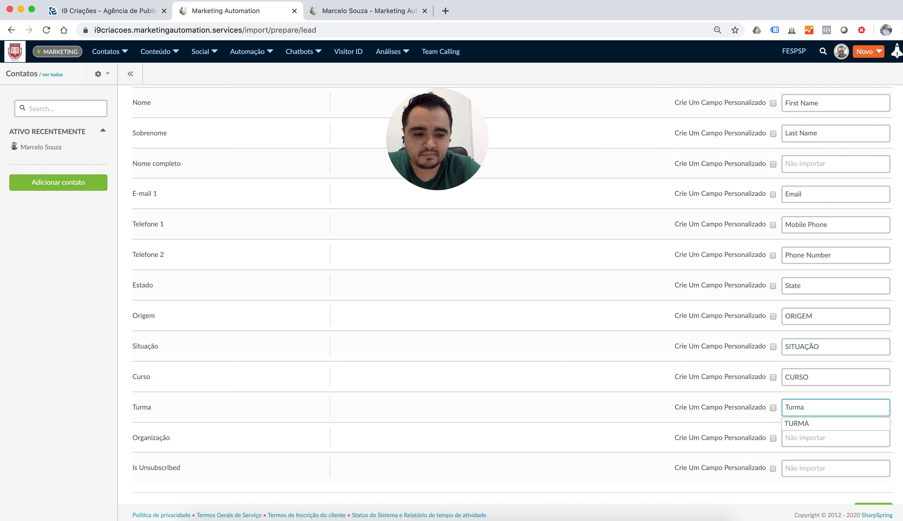
pyautogui.press('Down')
pyautogui.press('Return')
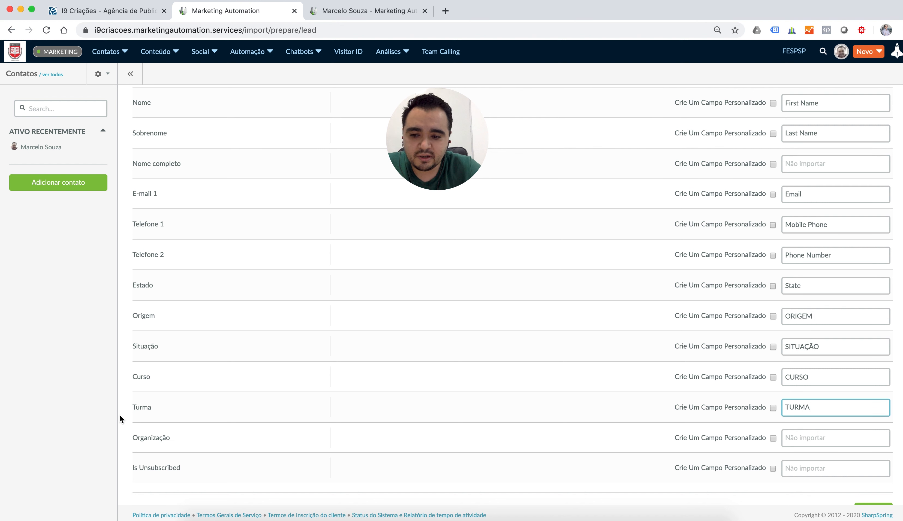
# Map the Organização column to the Company Name field.
pyautogui.moveTo(157, 435); pyautogui.dragTo(160, 434)
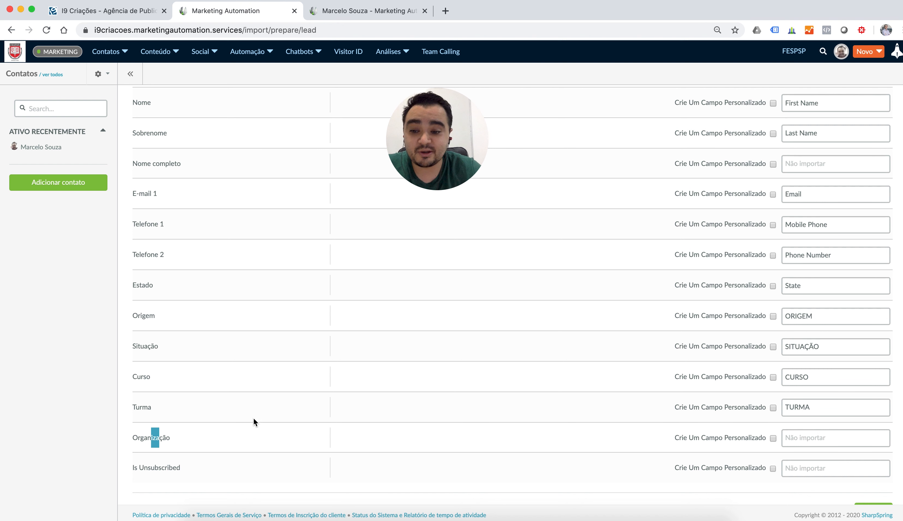
pyautogui.click(239, 436)
pyautogui.click(803, 440)
pyautogui.scroll(-2, 617, 428)
pyautogui.write('Compa')
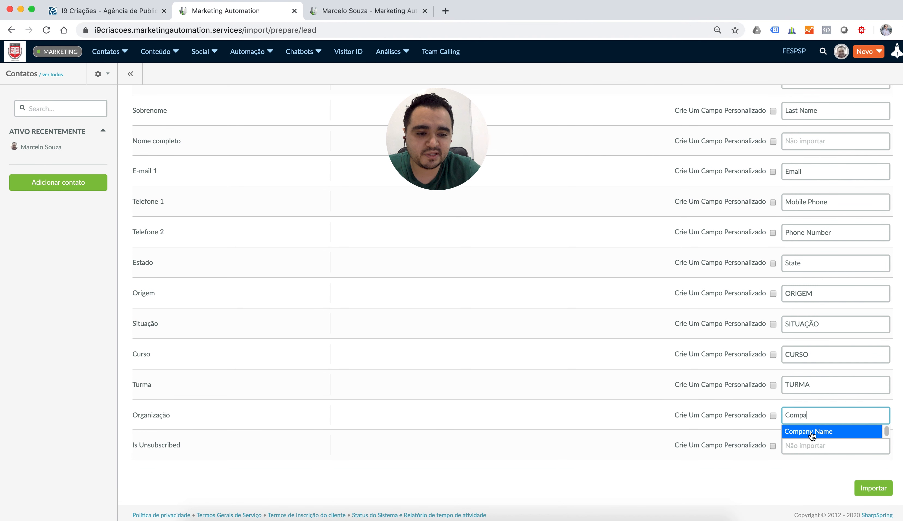
pyautogui.click(810, 432)
# Map the Is Unsubscribed column to the Is Unsubscribed field and review the complete set of mappings.
pyautogui.scroll(-1, 325, 376)
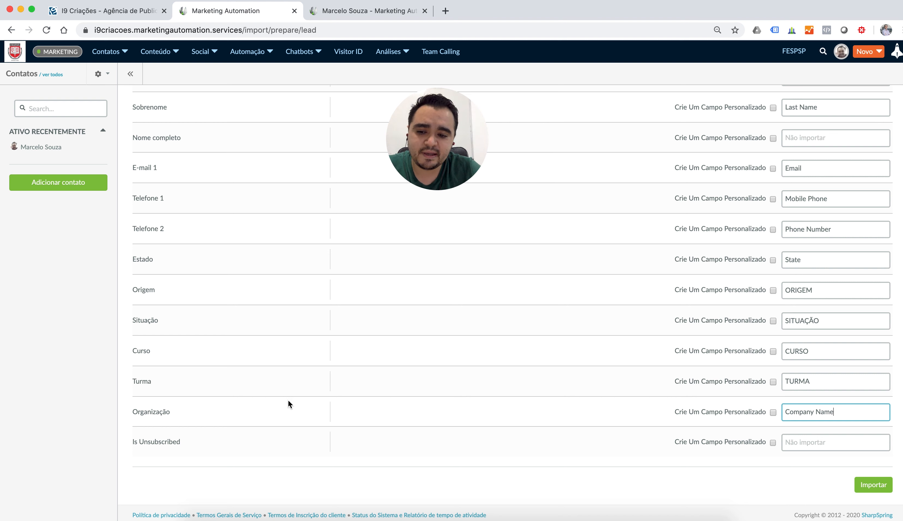
pyautogui.moveTo(158, 439); pyautogui.dragTo(129, 441)
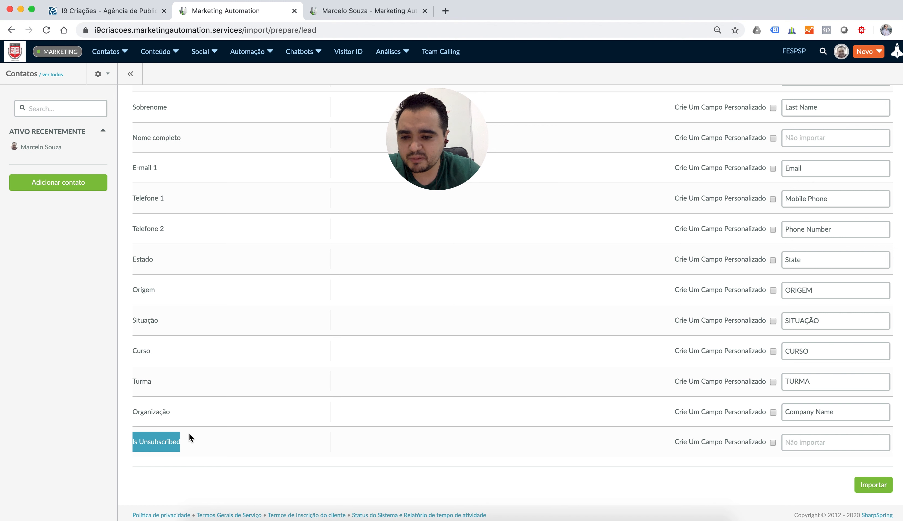
pyautogui.moveTo(168, 444); pyautogui.dragTo(151, 443)
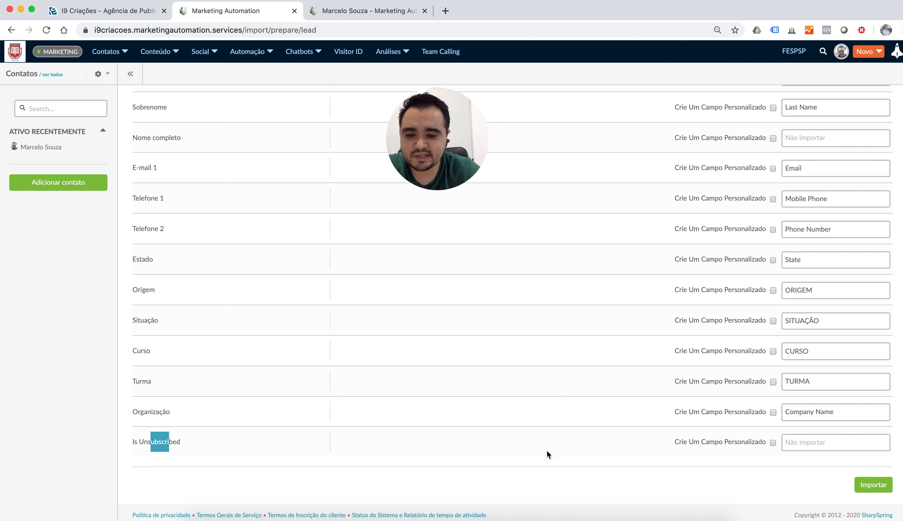
pyautogui.click(798, 445)
pyautogui.write('Is')
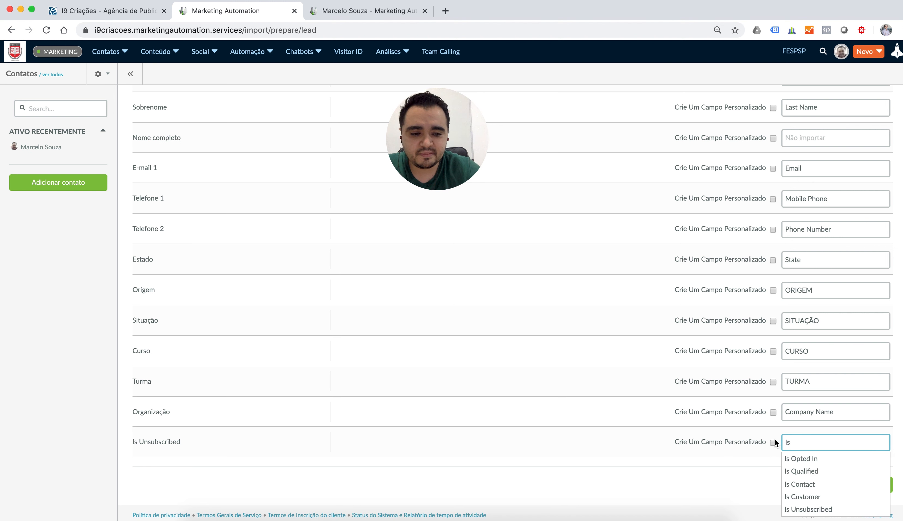
pyautogui.click(823, 508)
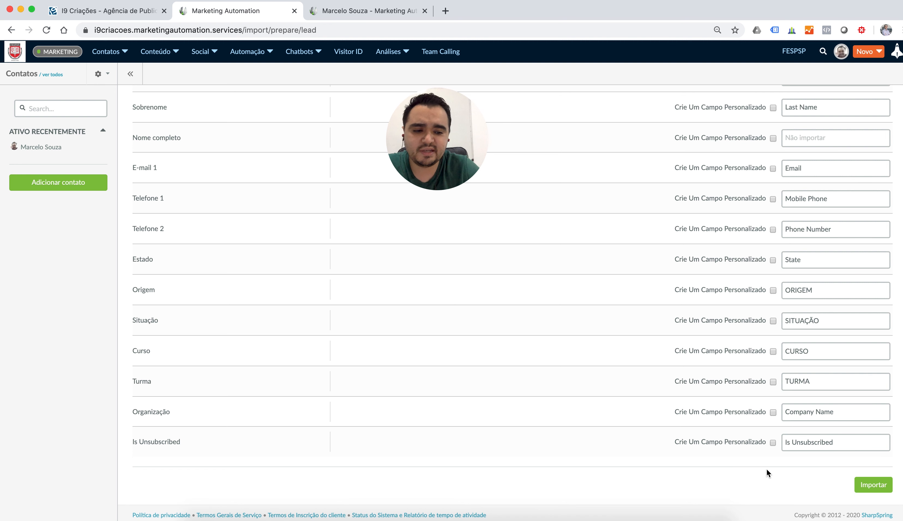
pyautogui.scroll(10, 637, 359)
pyautogui.scroll(-5, 558, 315)
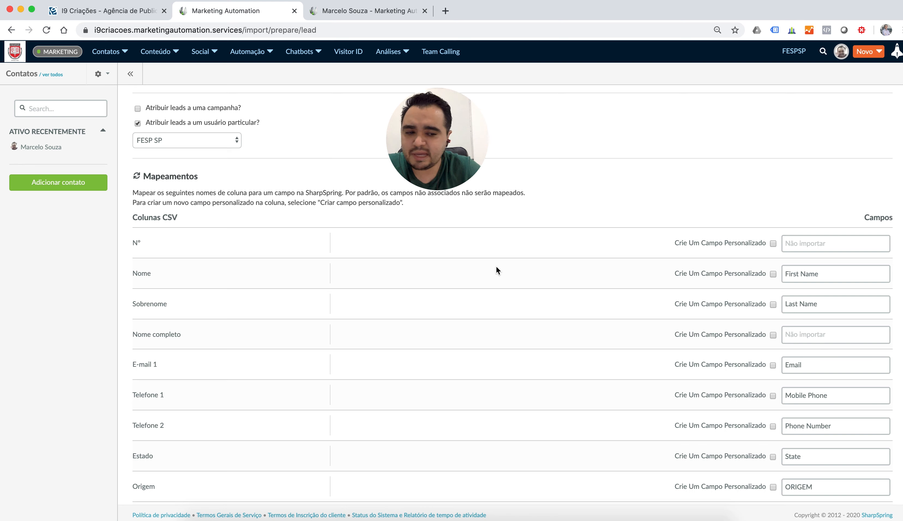
pyautogui.scroll(-5, 496, 268)
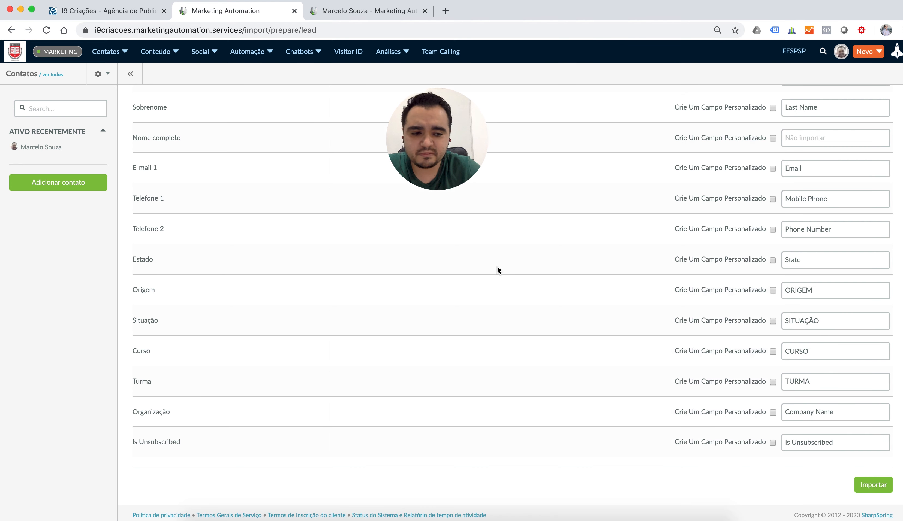
# Start the import, enter CONFIRMAR as the mapping confirmation, and review the mapped keys with their sample data.
pyautogui.click(864, 487)
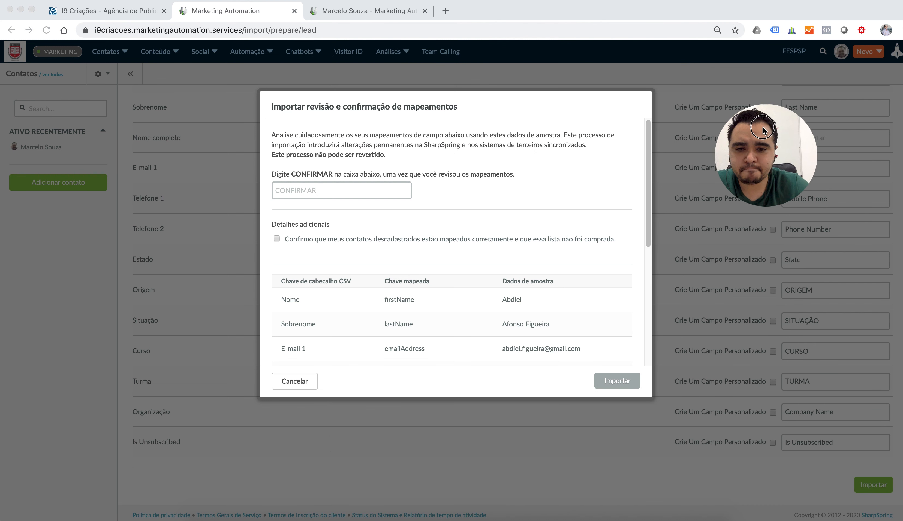
pyautogui.click(324, 192)
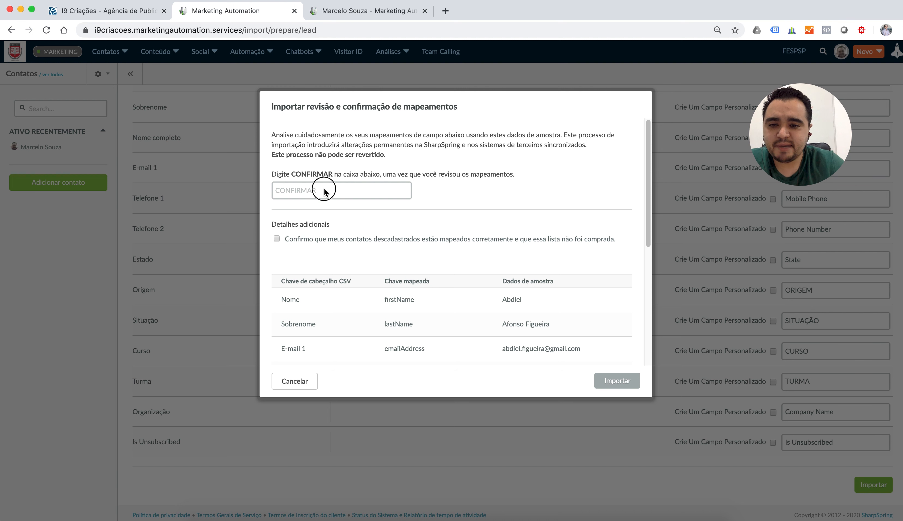
pyautogui.write('CONFIRMAR')
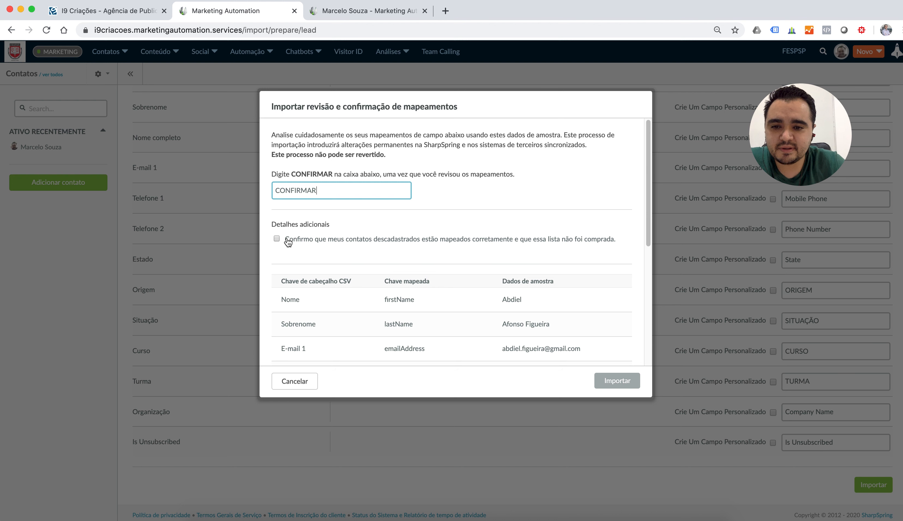
pyautogui.scroll(-6, 550, 208)
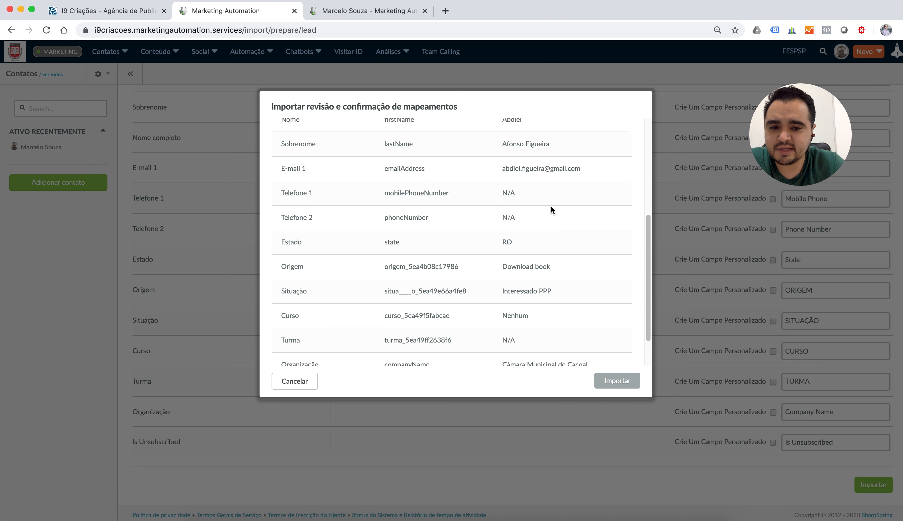
pyautogui.scroll(3, 552, 245)
pyautogui.scroll(-3, 552, 246)
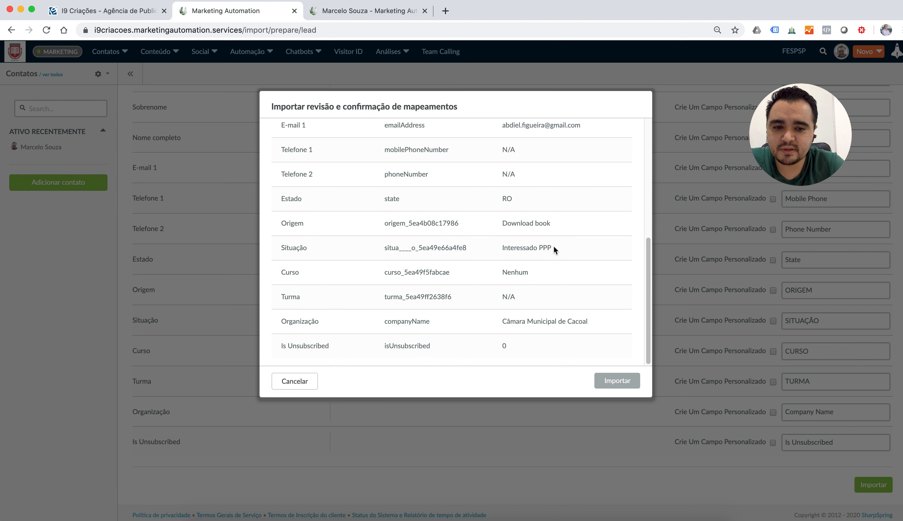
pyautogui.click(618, 384)
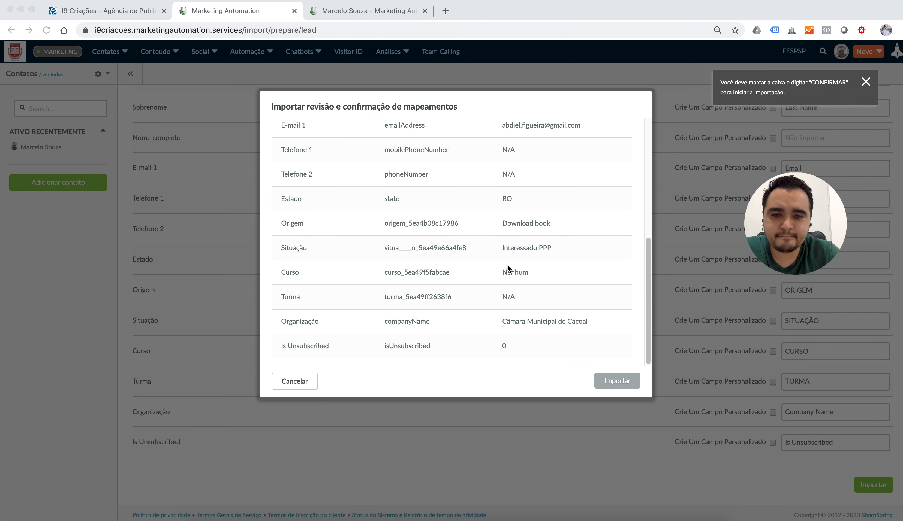
# Confirm that unsubscribed contacts are mapped correctly and the list was not purchased, and run the import.
pyautogui.scroll(6, 517, 269)
pyautogui.click(329, 189)
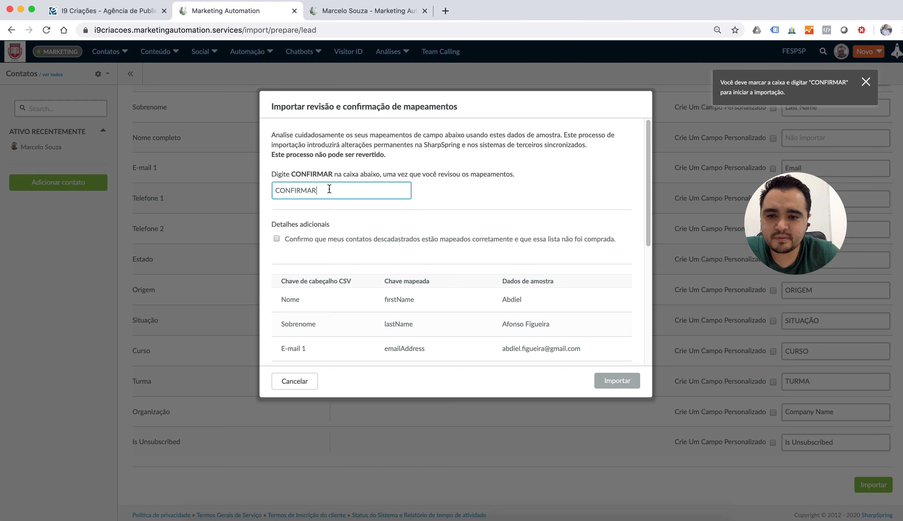
pyautogui.click(307, 244)
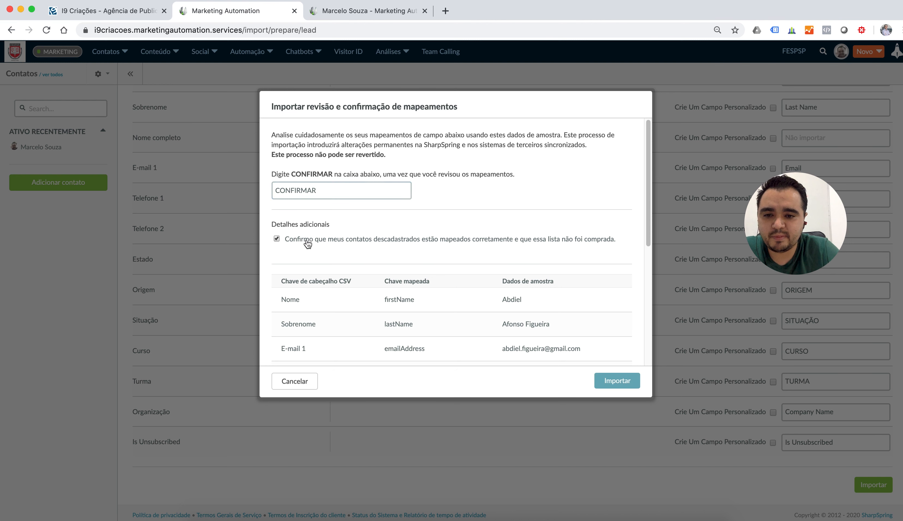
pyautogui.click(617, 381)
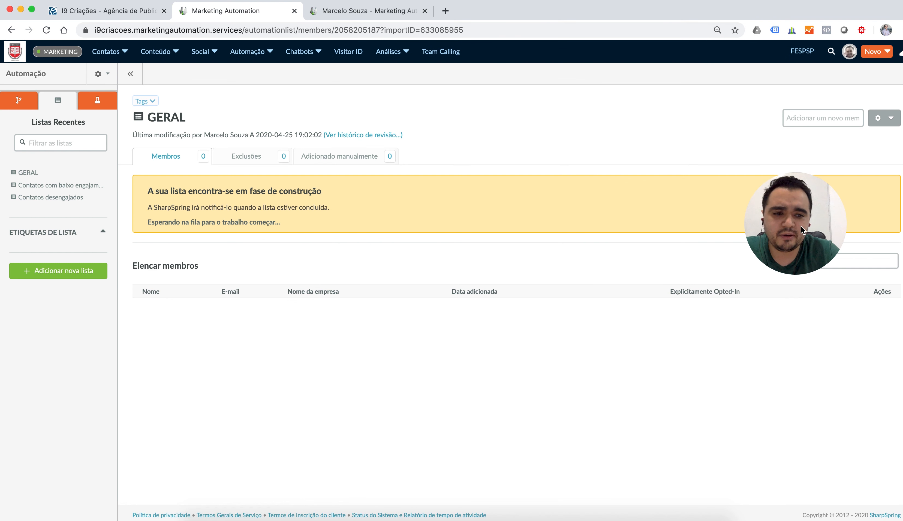
# Reload the GERAL list to check its build progress and look through its members.
pyautogui.moveTo(801, 227); pyautogui.dragTo(526, 380)
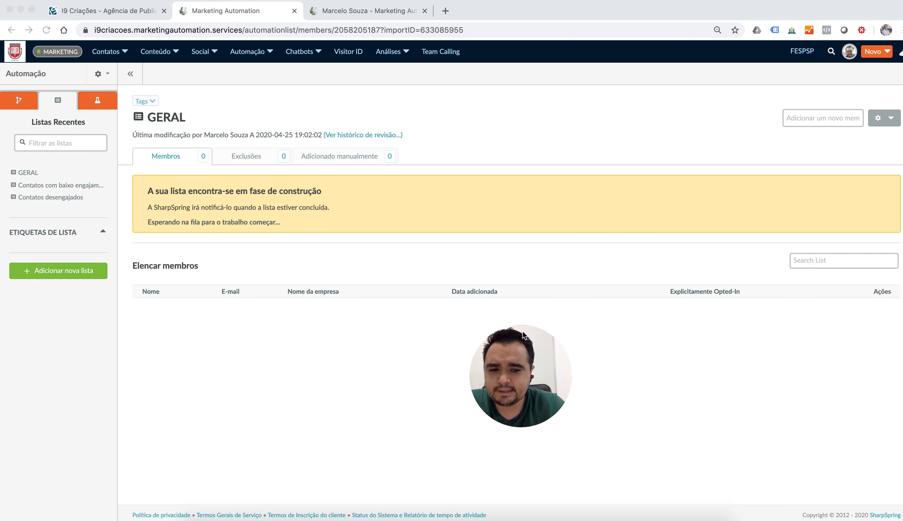
pyautogui.moveTo(529, 363); pyautogui.dragTo(541, 346)
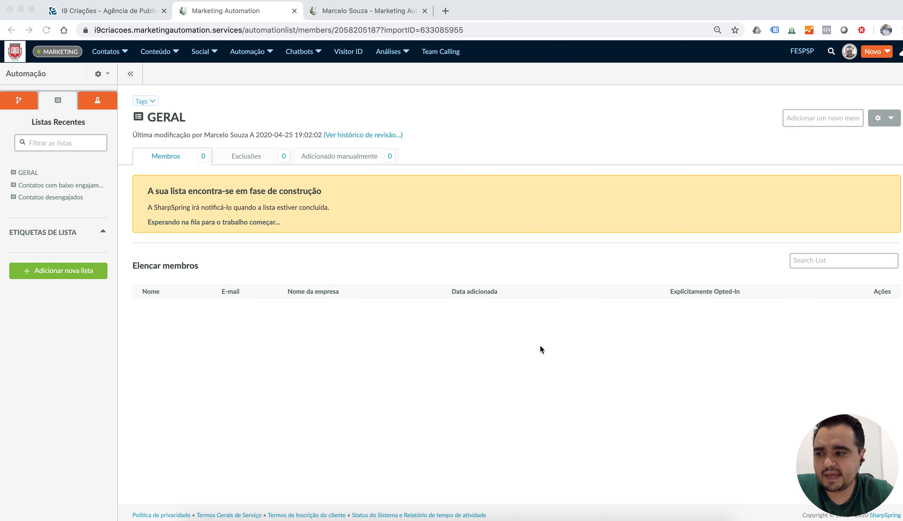
pyautogui.click(46, 30)
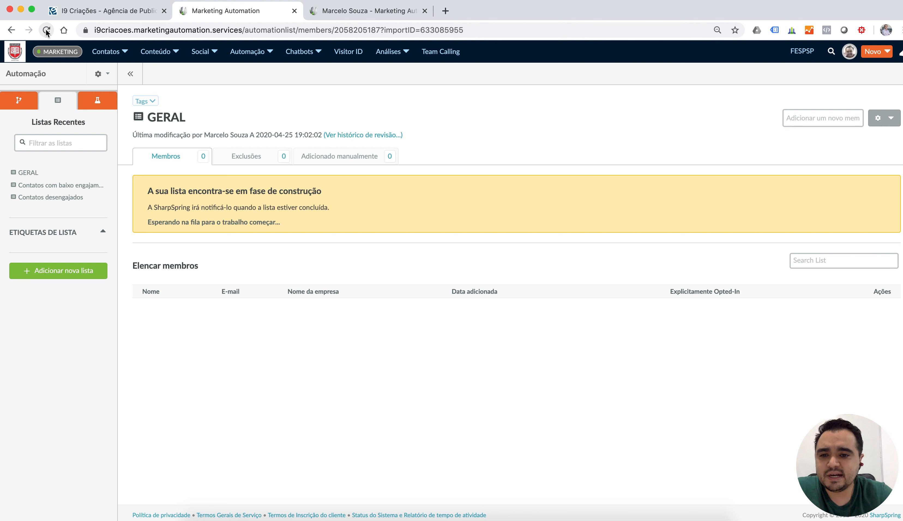
pyautogui.click(46, 30)
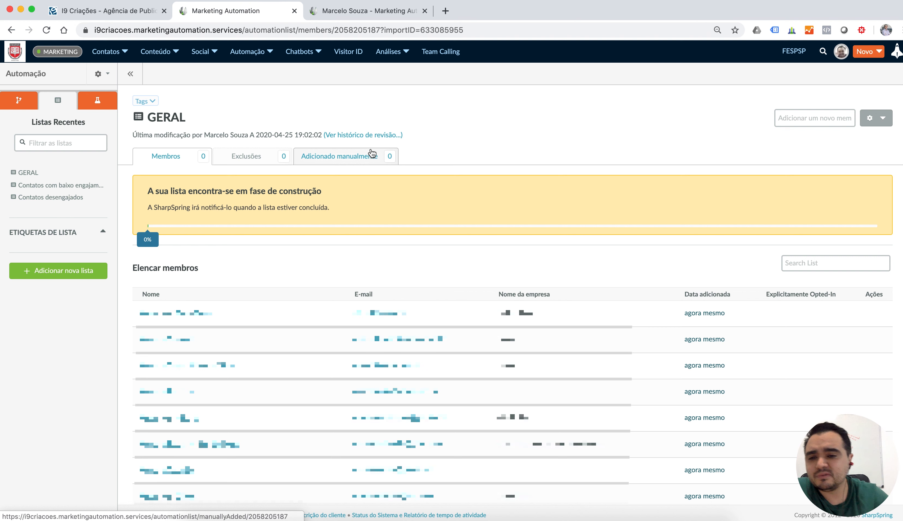
pyautogui.moveTo(888, 482); pyautogui.dragTo(825, 442)
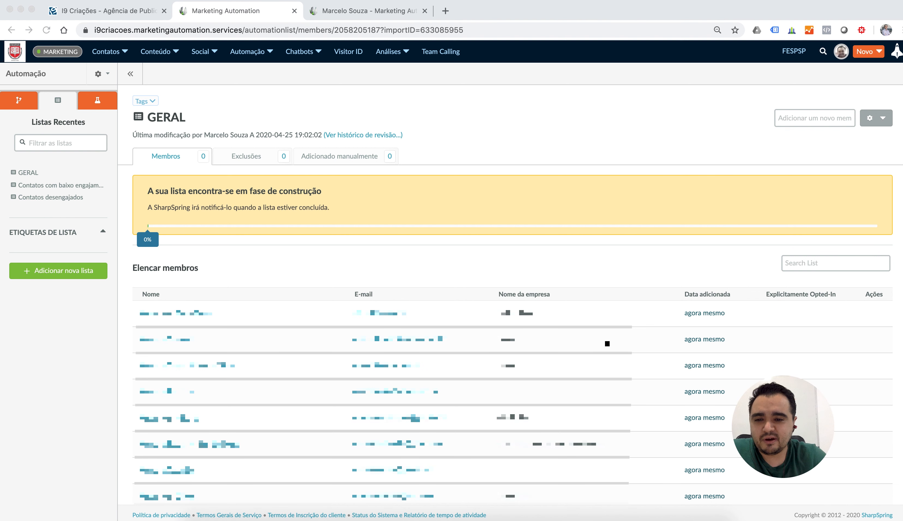
pyautogui.scroll(-10, 490, 317)
pyautogui.scroll(10, 494, 325)
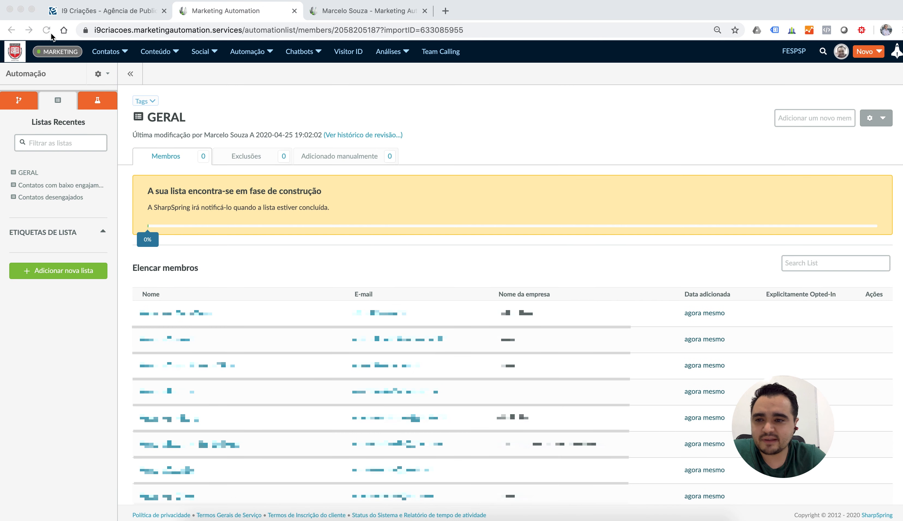
pyautogui.click(49, 32)
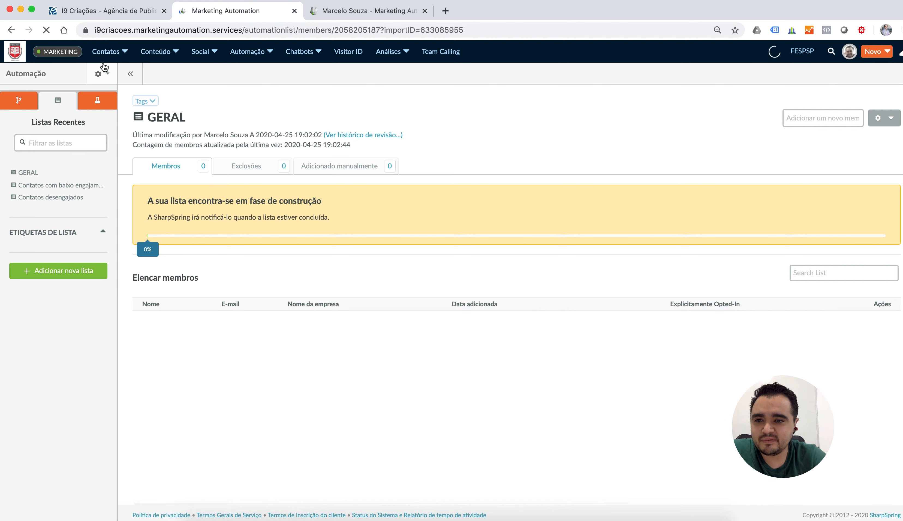
# Open the contact manager and look through the imported contacts with their campaign and owner assignments.
pyautogui.moveTo(105, 53)
pyautogui.click(113, 74)
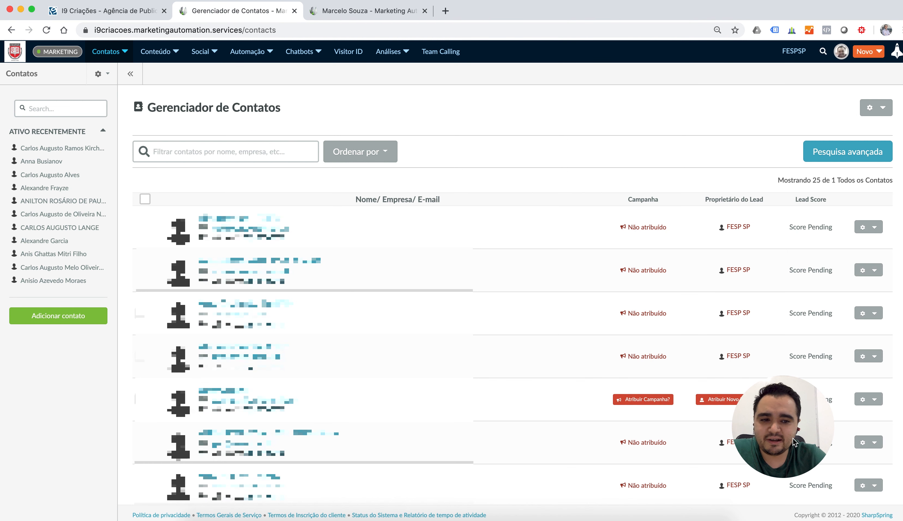
pyautogui.moveTo(803, 425); pyautogui.dragTo(567, 104)
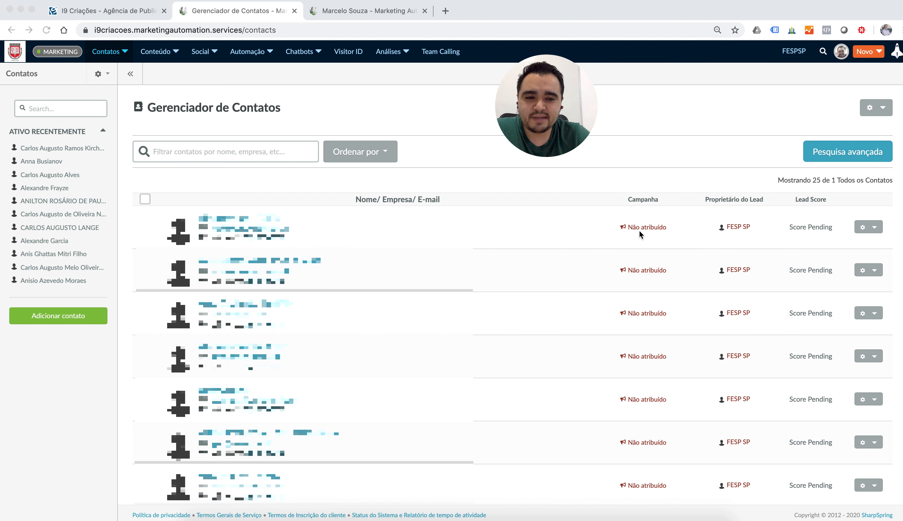
pyautogui.click(734, 217)
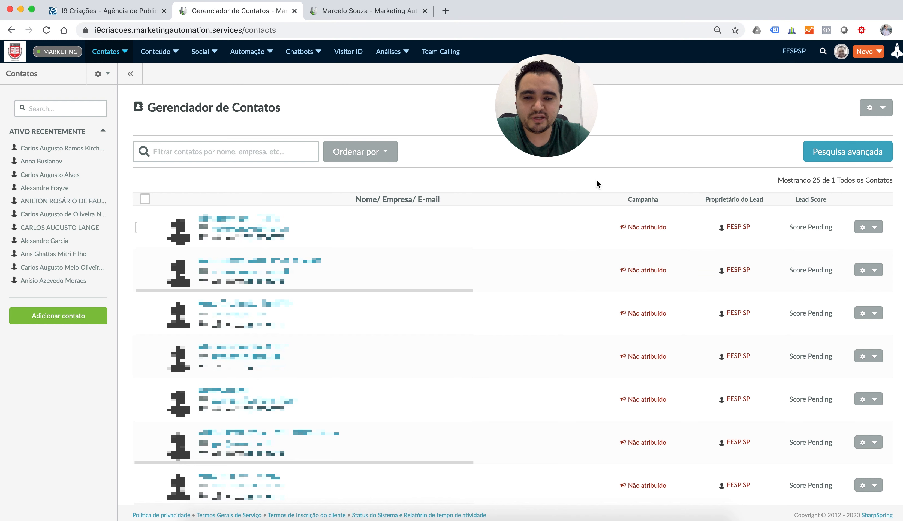
pyautogui.scroll(-1, 487, 276)
pyautogui.scroll(-2, 487, 273)
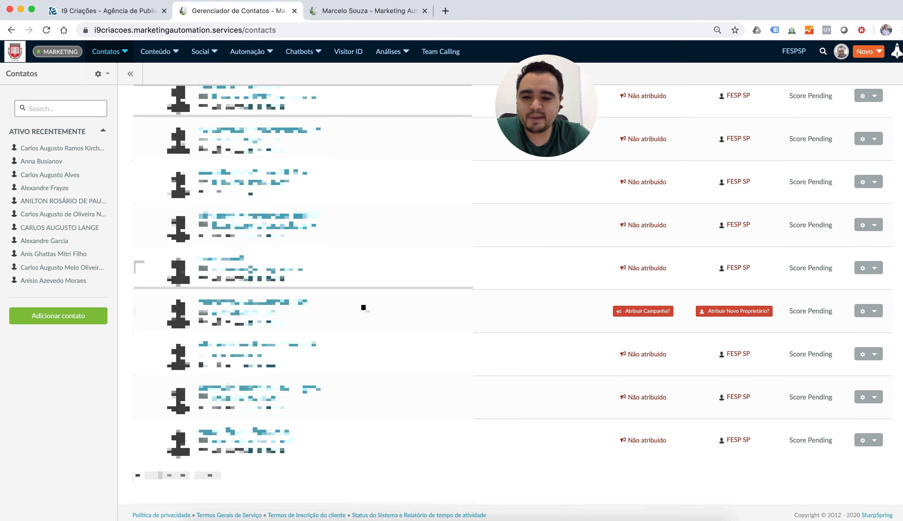
pyautogui.scroll(-3, 487, 269)
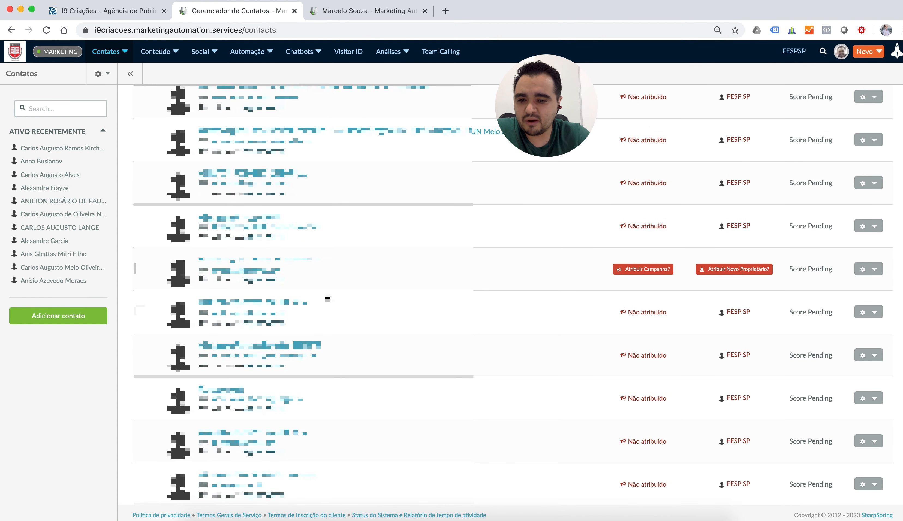
pyautogui.scroll(1, 244, 276)
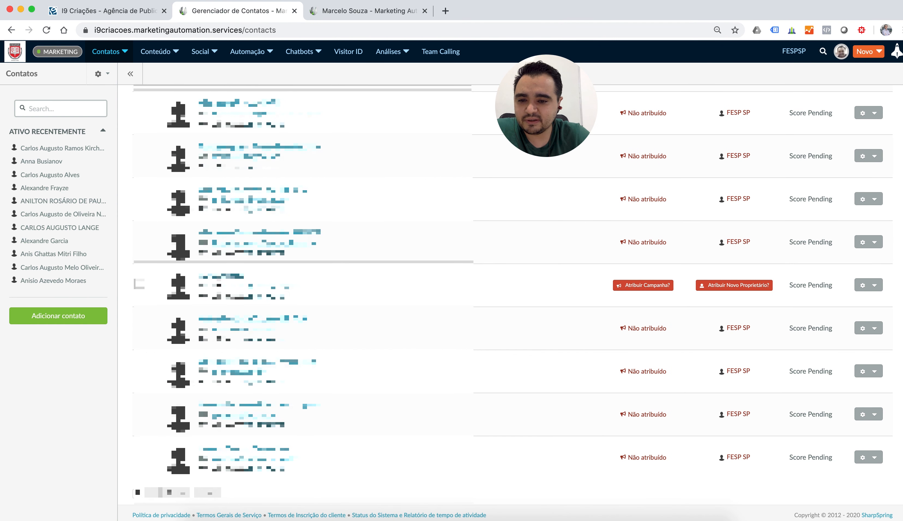
# Open one imported contact's record and examine its contact and company information.
pyautogui.click(220, 278)
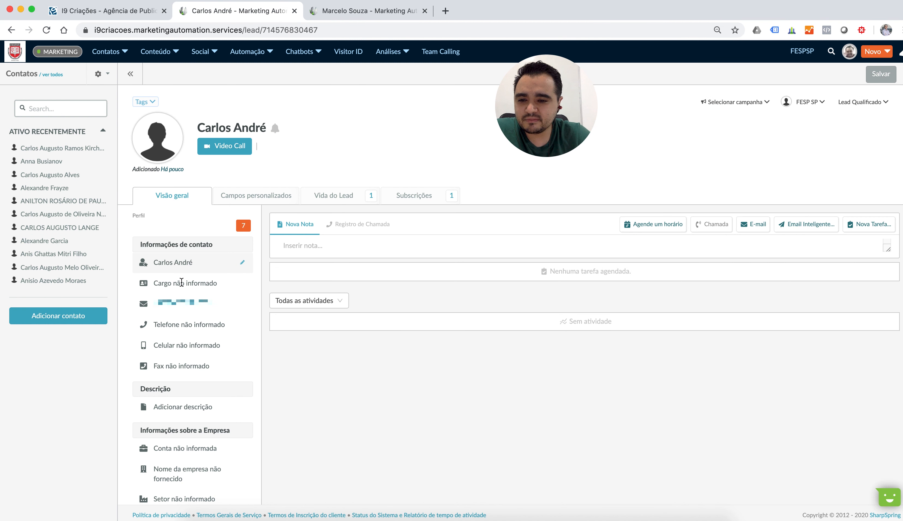
pyautogui.moveTo(170, 284); pyautogui.dragTo(247, 287)
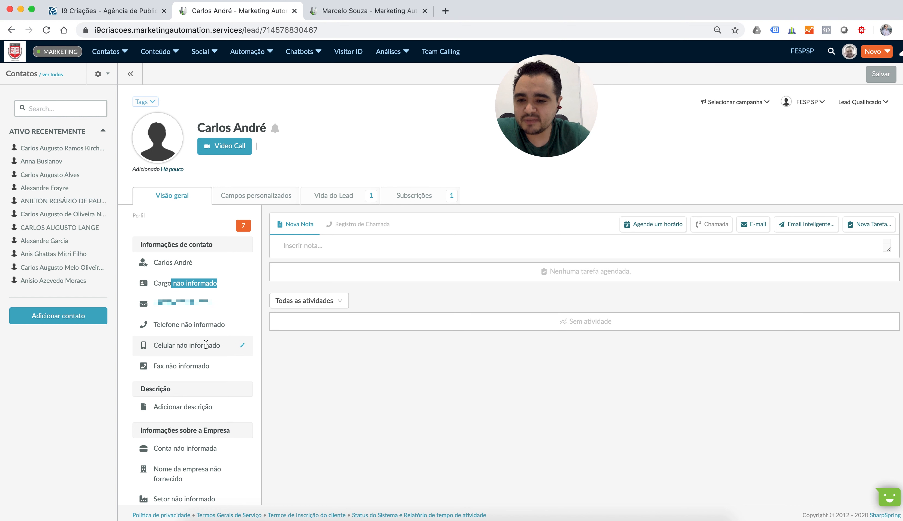
pyautogui.scroll(-3, 187, 325)
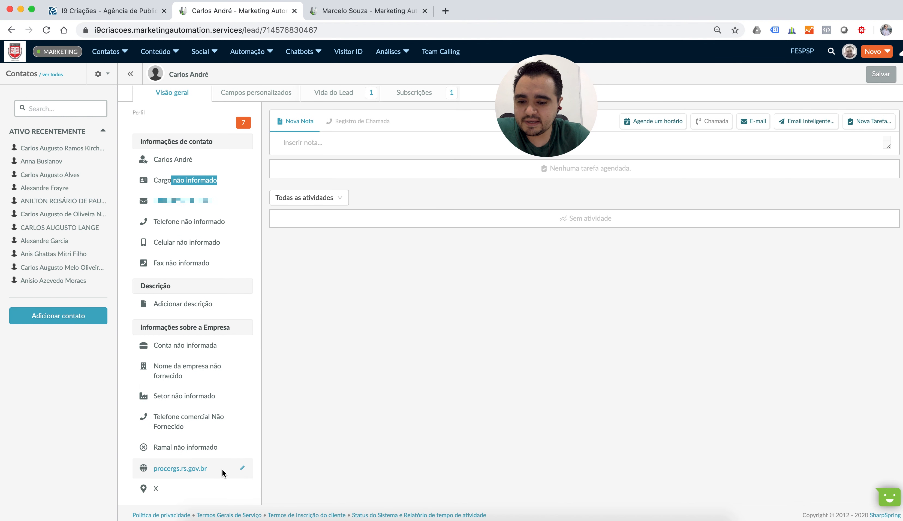
pyautogui.scroll(3, 202, 369)
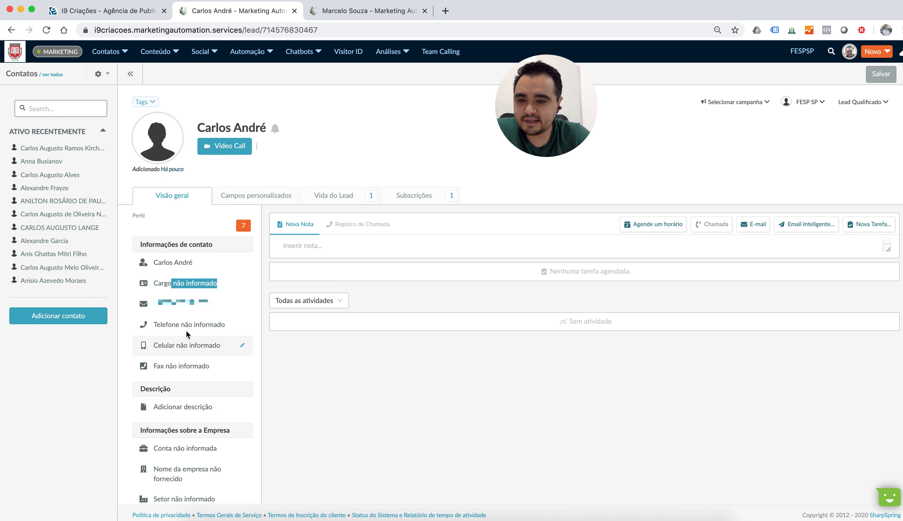
# Reload the contact's record and examine its custom fields SITUAÇÃO, CURSO, TURMA and ORIGEM.
pyautogui.click(337, 197)
pyautogui.click(262, 196)
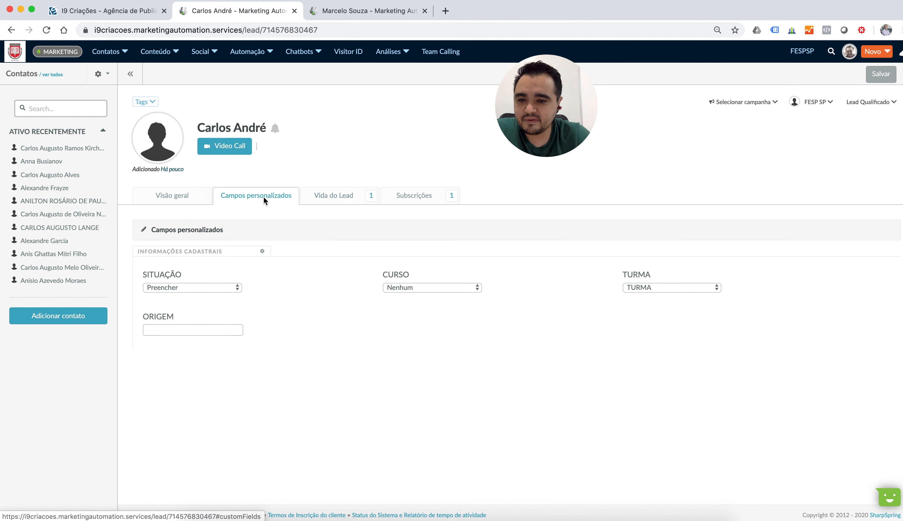
pyautogui.click(46, 30)
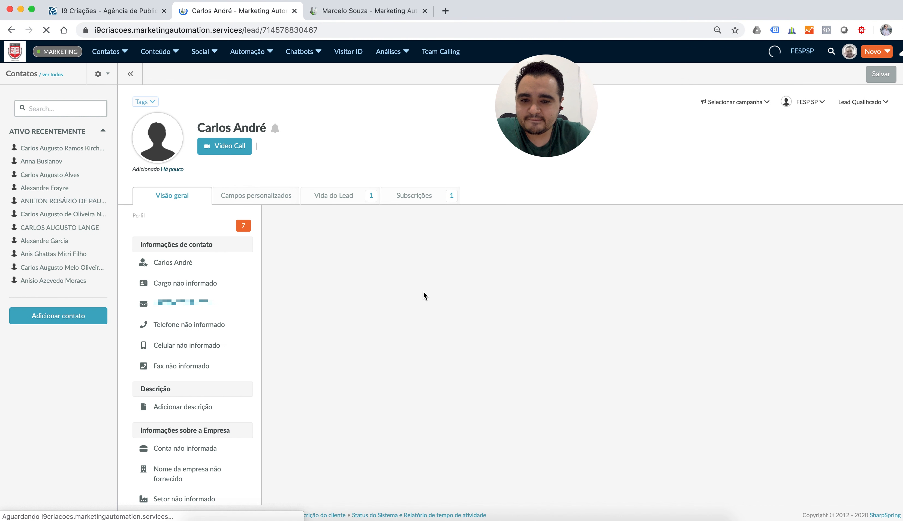
pyautogui.click(254, 194)
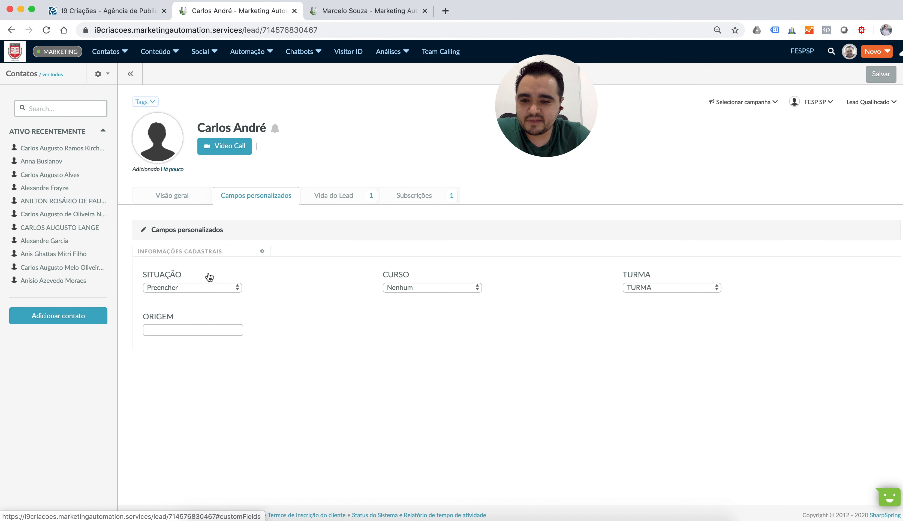
pyautogui.click(190, 287)
pyautogui.click(265, 217)
# Open two more imported contacts from the contact manager, one after the other, and check their profile details.
pyautogui.click(12, 30)
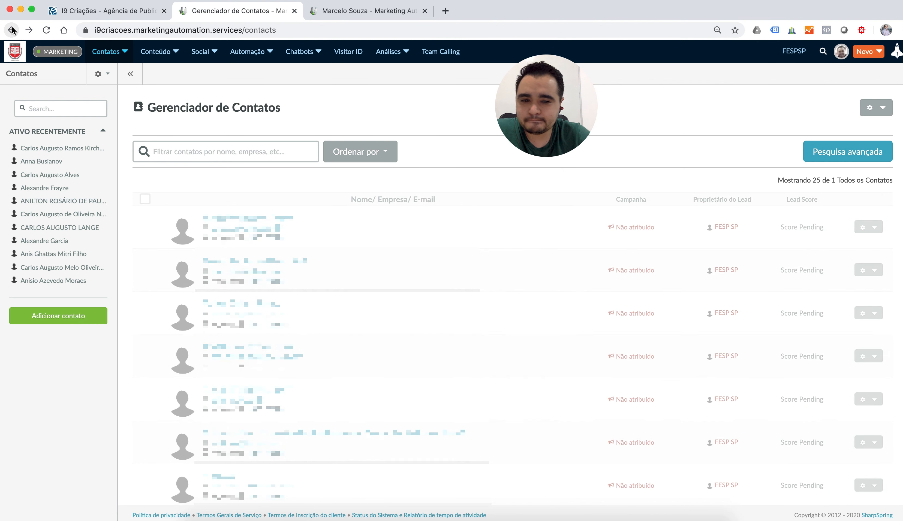
pyautogui.scroll(-1, 287, 334)
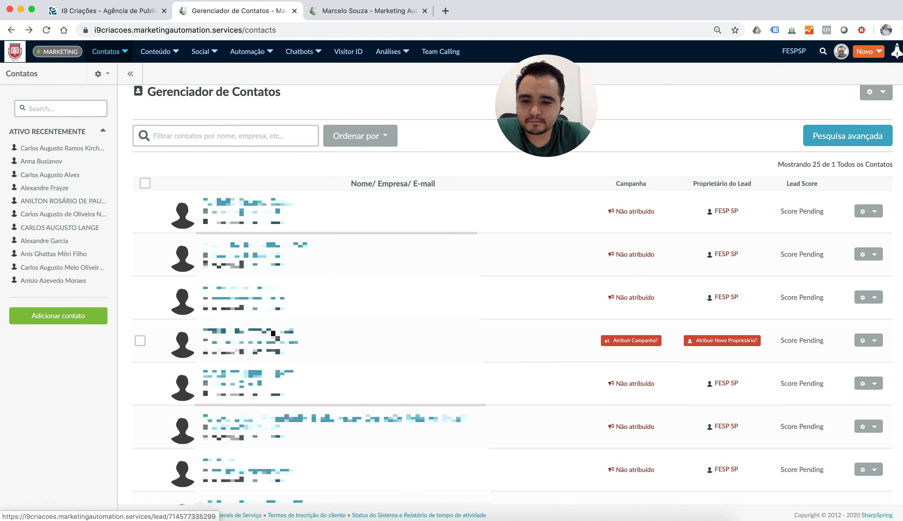
pyautogui.click(259, 339)
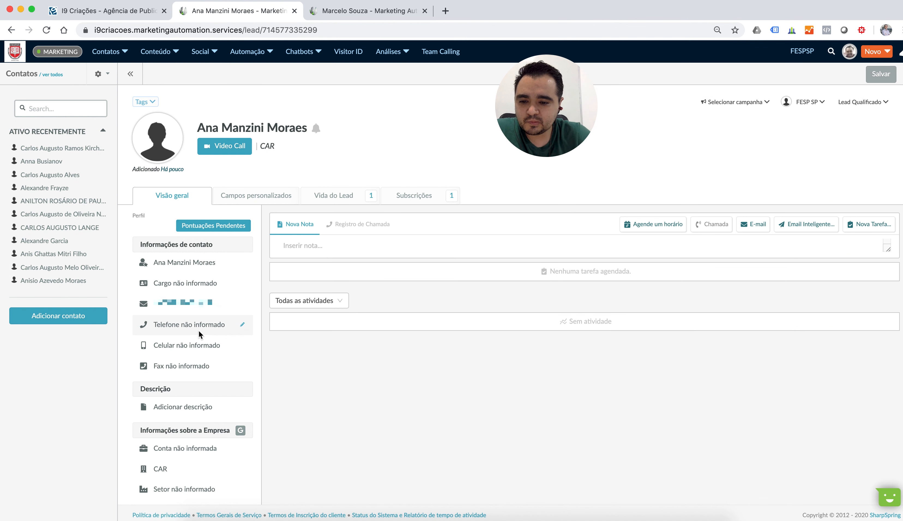
pyautogui.click(11, 30)
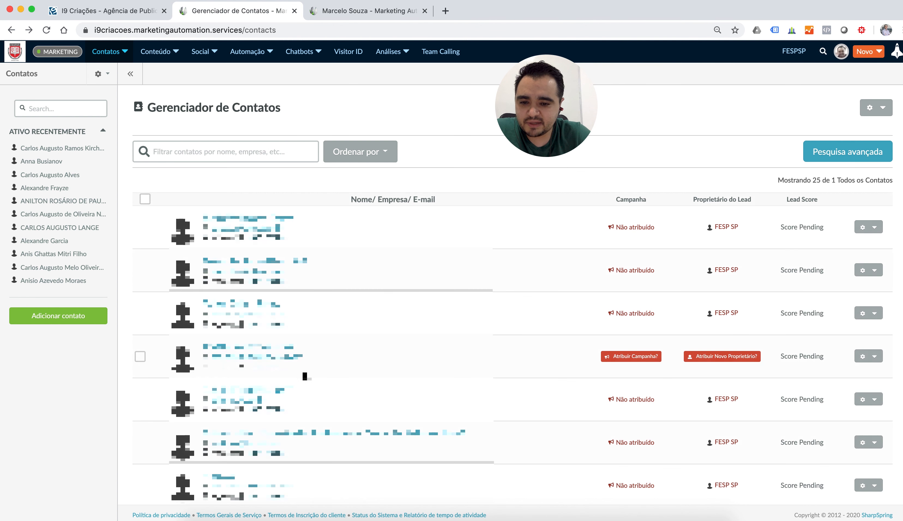
pyautogui.scroll(-2, 512, 294)
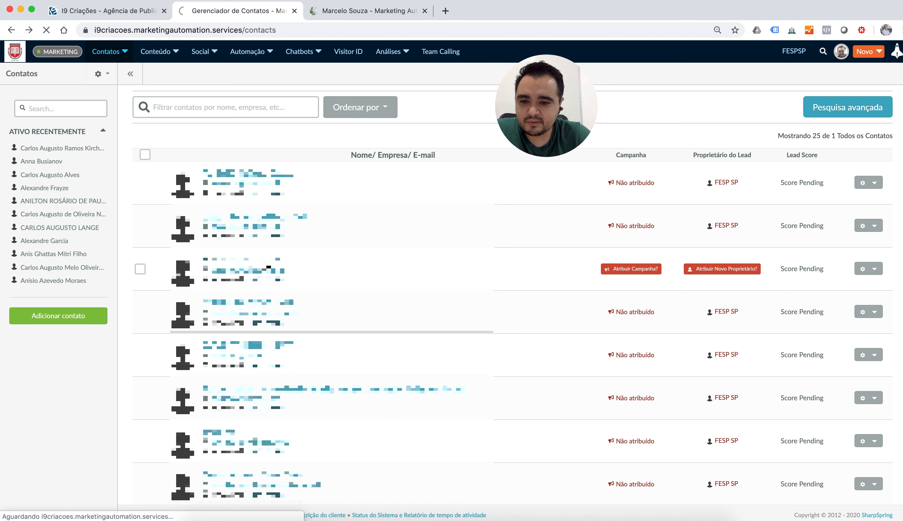
pyautogui.click(268, 268)
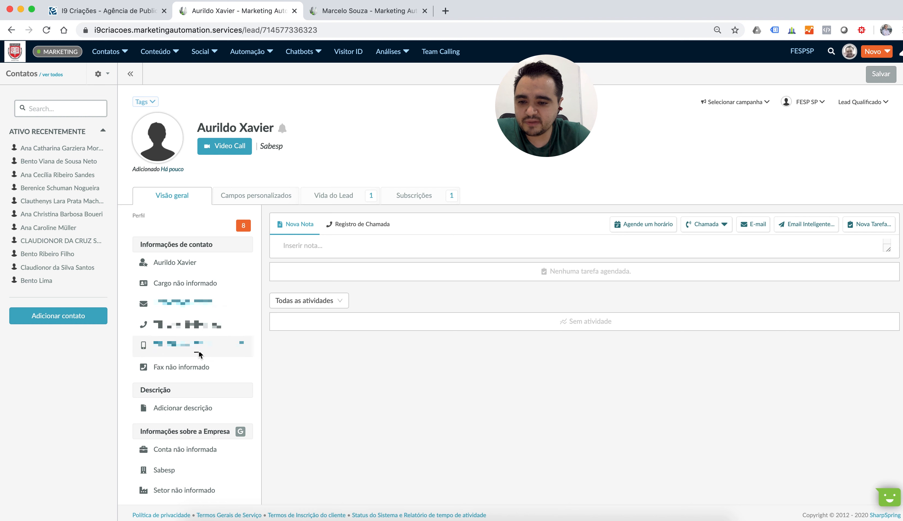
# Examine the open contact's company information and custom fields, and reload the record to recheck the custom fields.
pyautogui.scroll(-1, 231, 369)
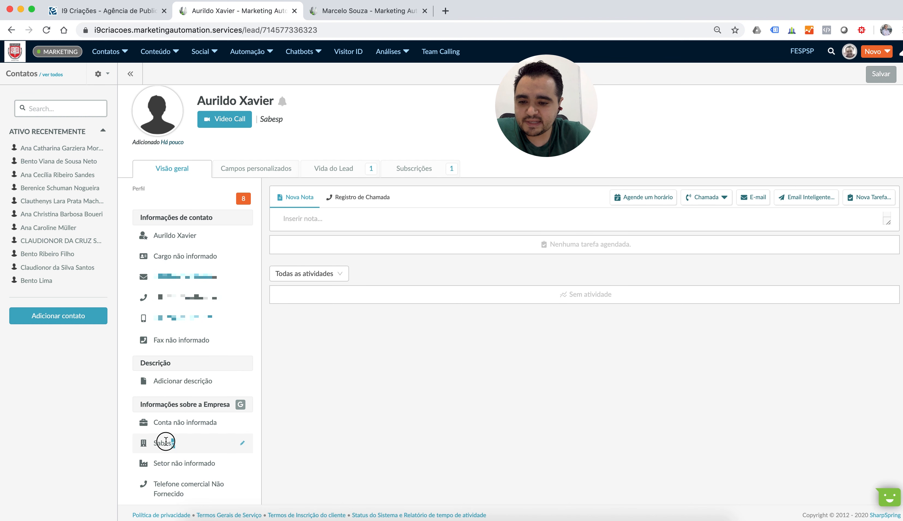
pyautogui.click(248, 171)
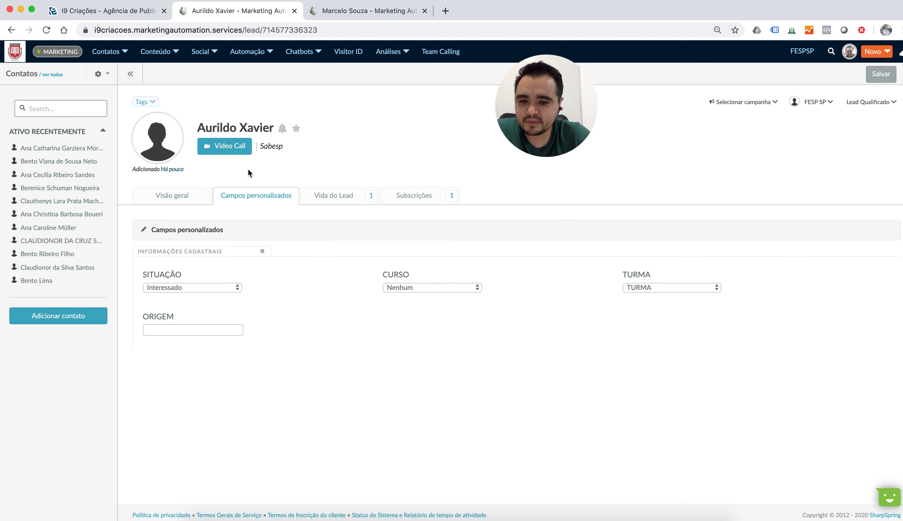
pyautogui.click(224, 293)
pyautogui.click(179, 139)
pyautogui.click(46, 30)
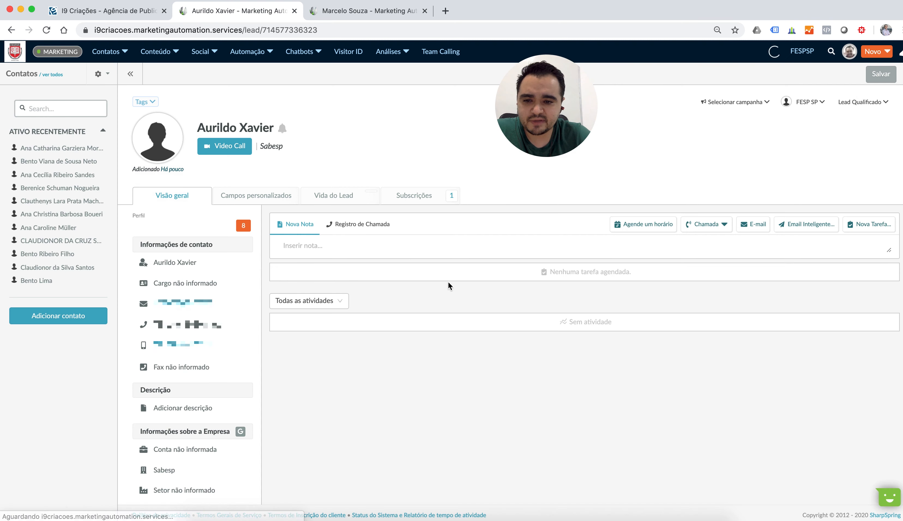
pyautogui.click(245, 196)
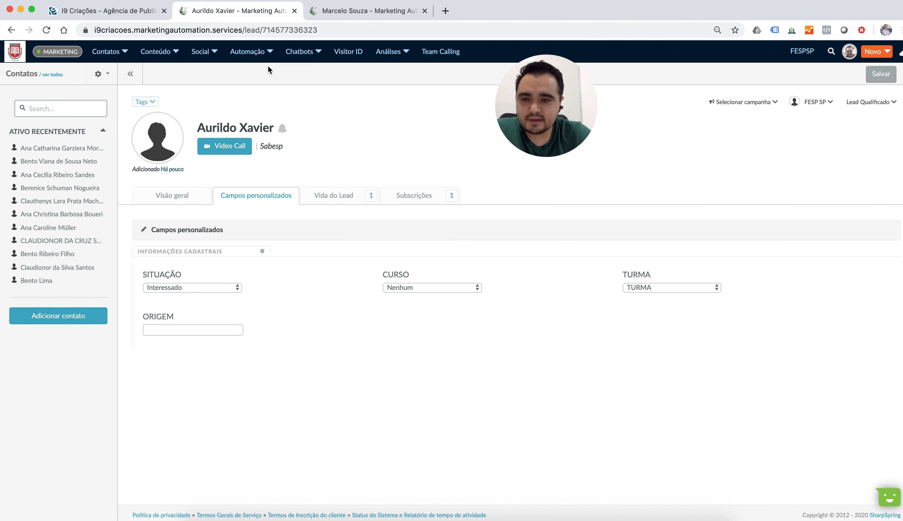
# Look through the owners available for assignment on the contact's record without changing the assigned owner.
pyautogui.click(333, 13)
pyautogui.click(206, 13)
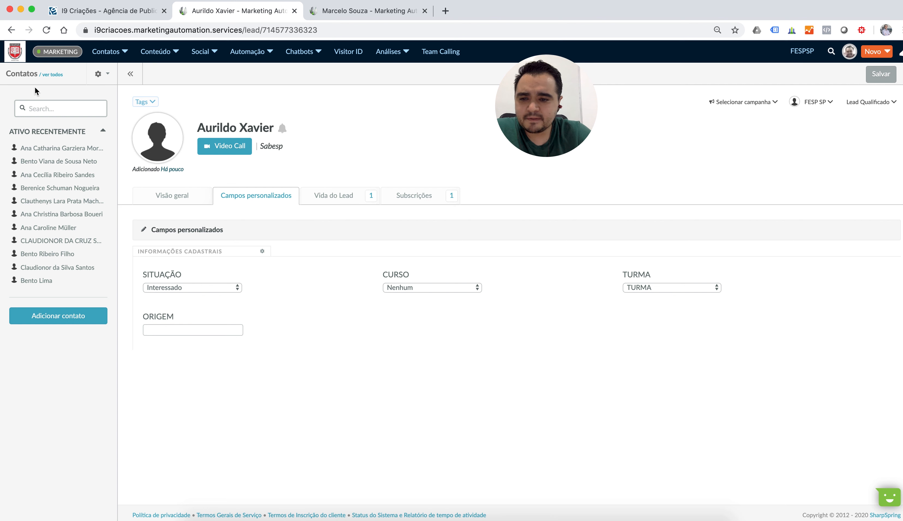
pyautogui.moveTo(565, 79); pyautogui.dragTo(649, 92)
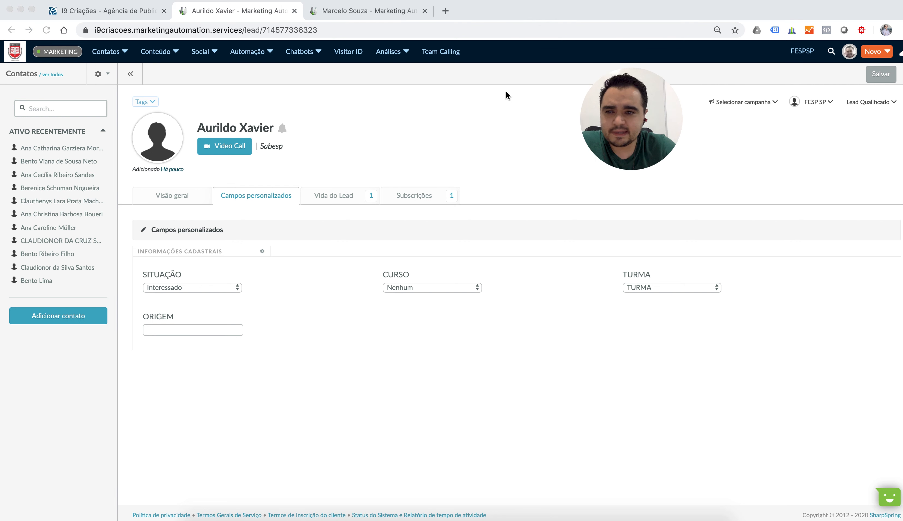
pyautogui.click(114, 51)
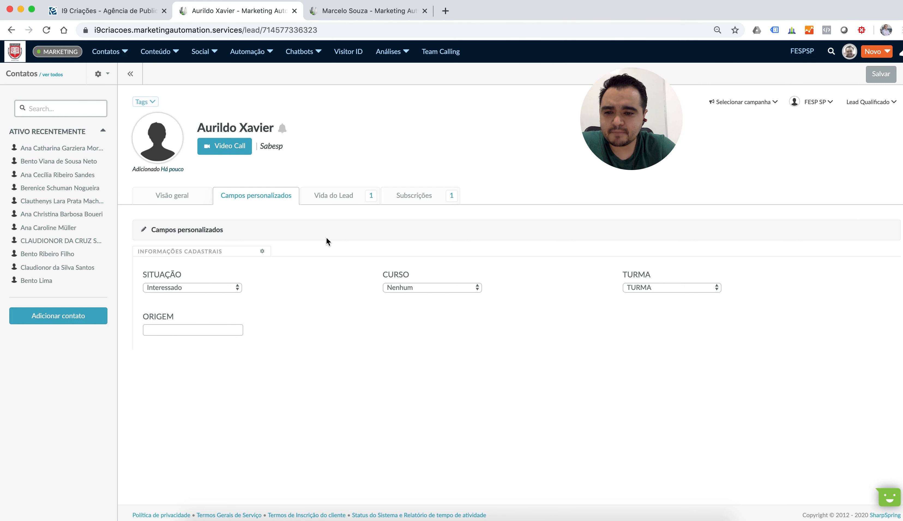
pyautogui.click(806, 102)
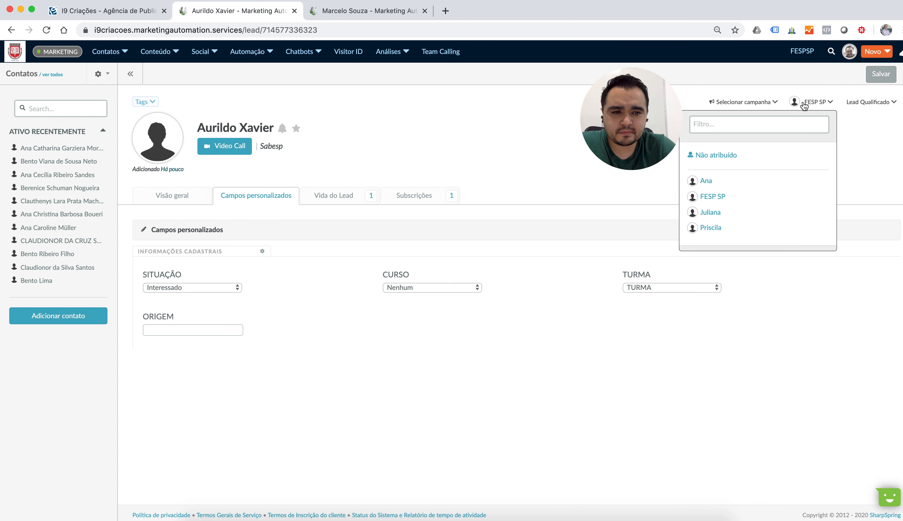
pyautogui.click(851, 148)
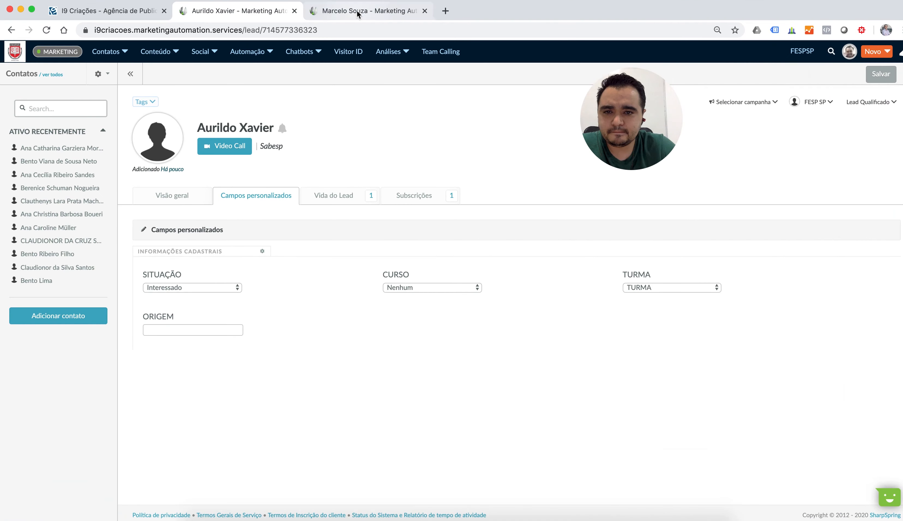
# Show all contacts from the other open contact record and open the imported contact that has a profile photo.
pyautogui.click(358, 11)
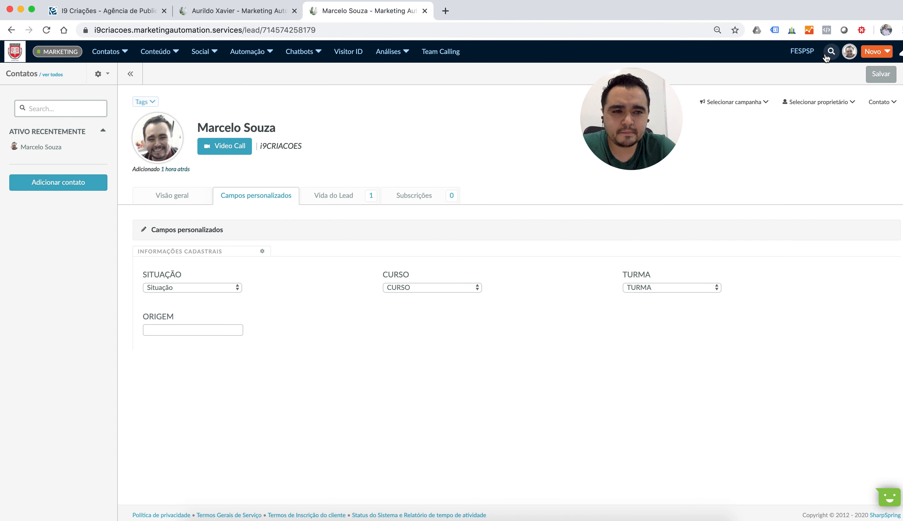
pyautogui.click(89, 73)
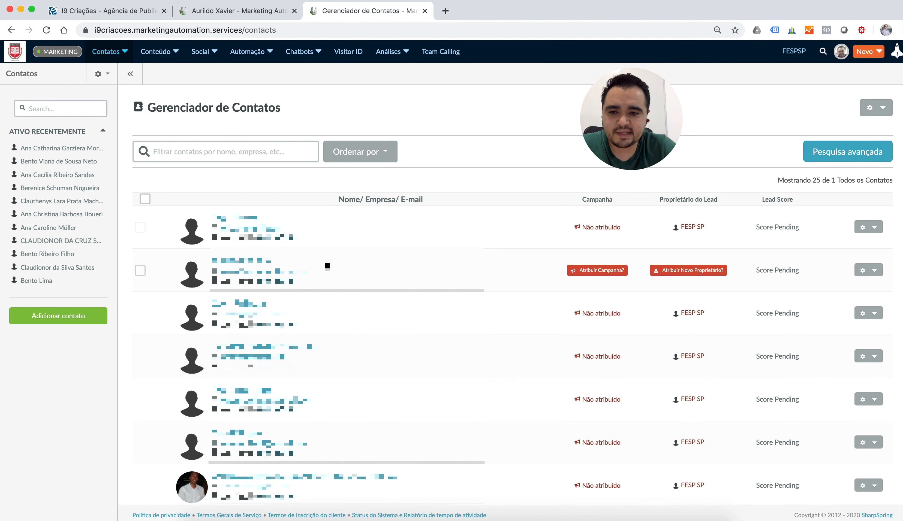
pyautogui.scroll(-2, 328, 271)
pyautogui.scroll(-1, 327, 271)
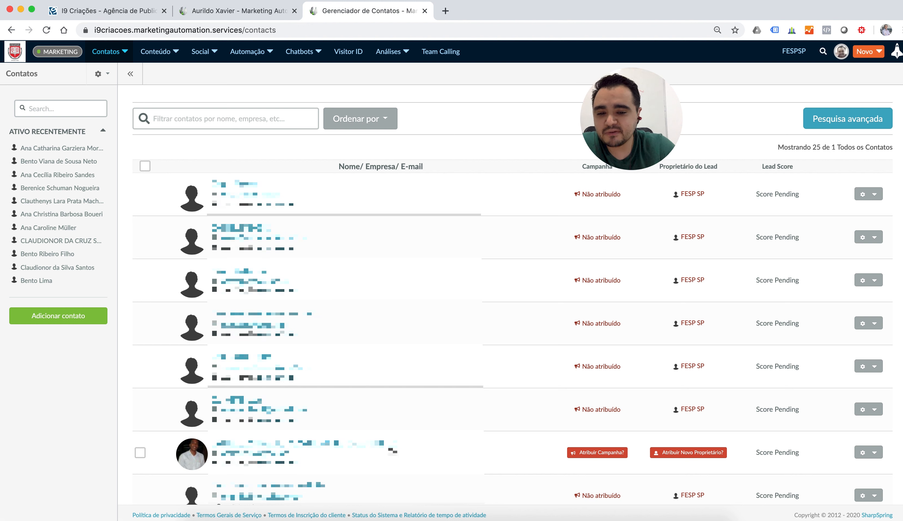
pyautogui.moveTo(409, 447); pyautogui.dragTo(210, 439)
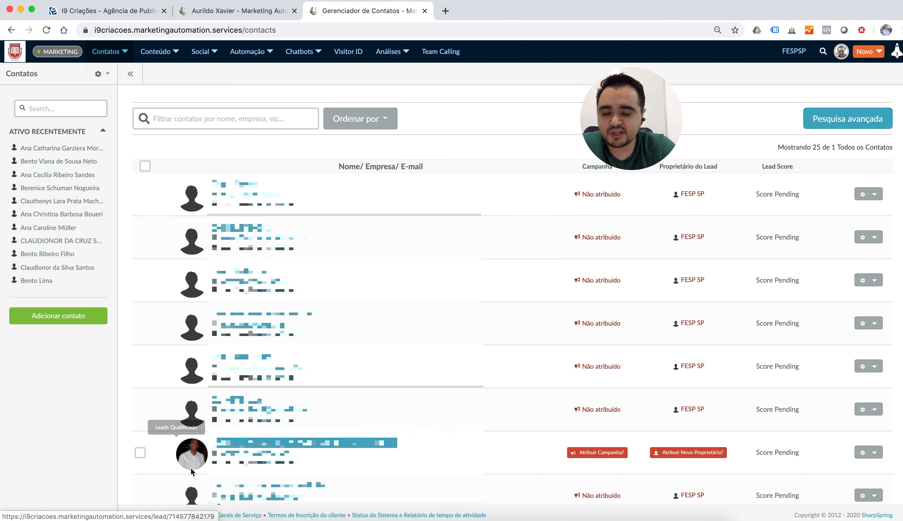
pyautogui.click(202, 458)
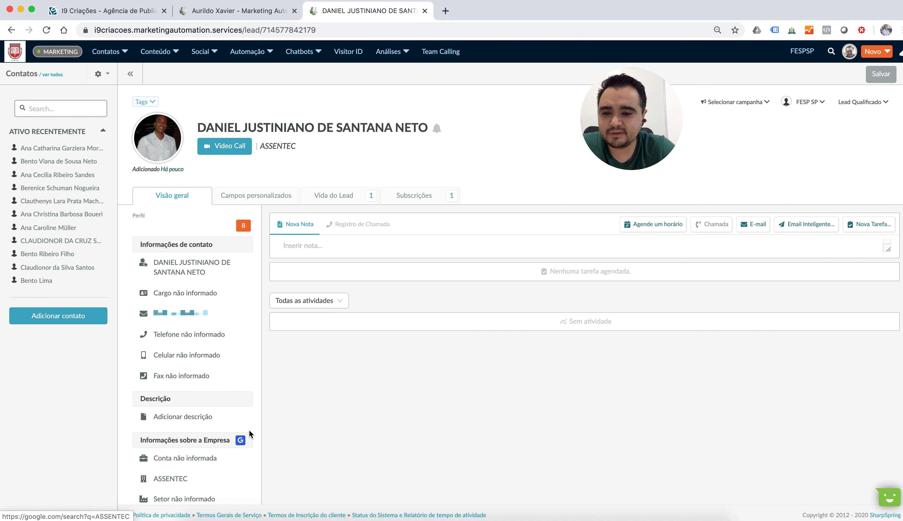
# Review the contact's overview and check the custom fields SITUAÇÃO, CURSO, TURMA and ORIGEM.
pyautogui.scroll(-2, 233, 394)
pyautogui.scroll(2, 236, 359)
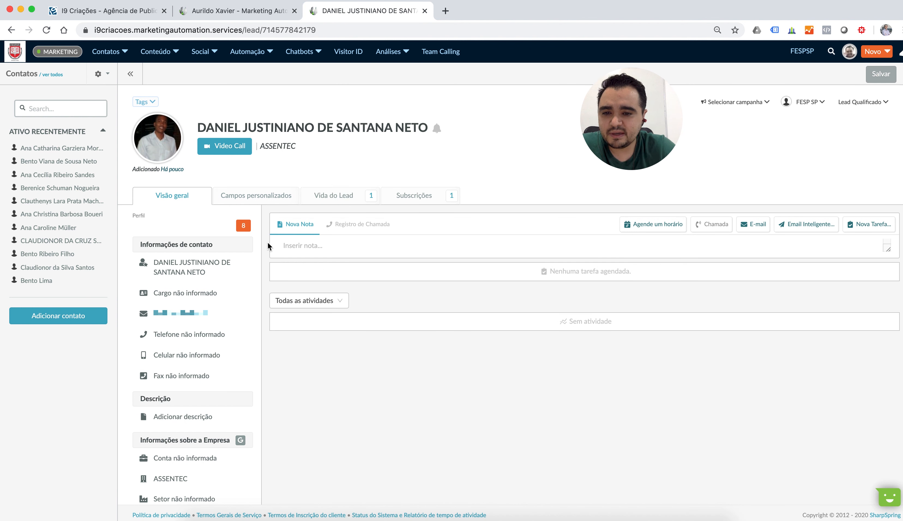
pyautogui.click(337, 196)
pyautogui.click(261, 203)
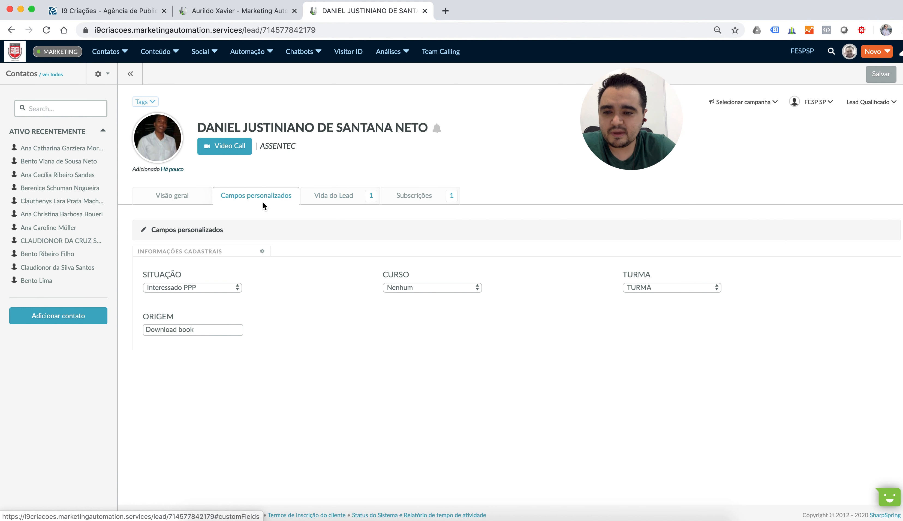
# Return to the contact's overview and examine the name, phone and company details.
pyautogui.click(191, 199)
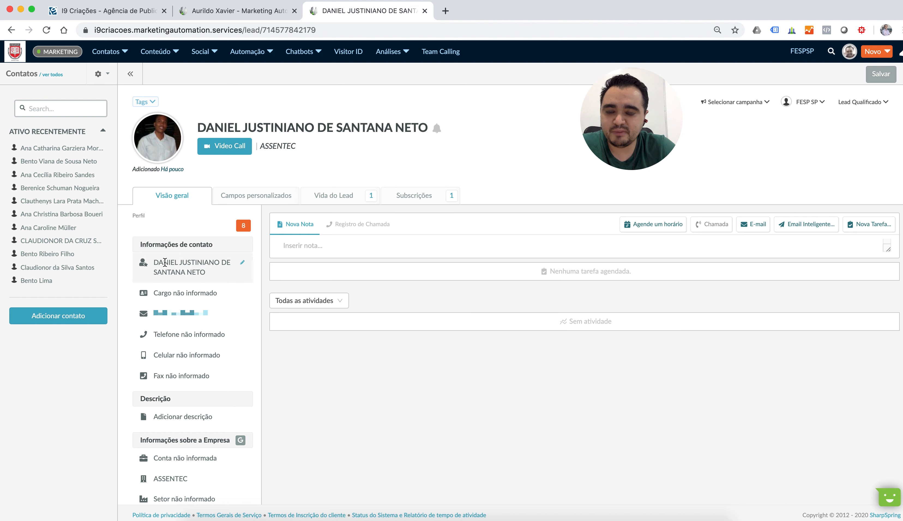
pyautogui.moveTo(163, 263); pyautogui.dragTo(214, 261)
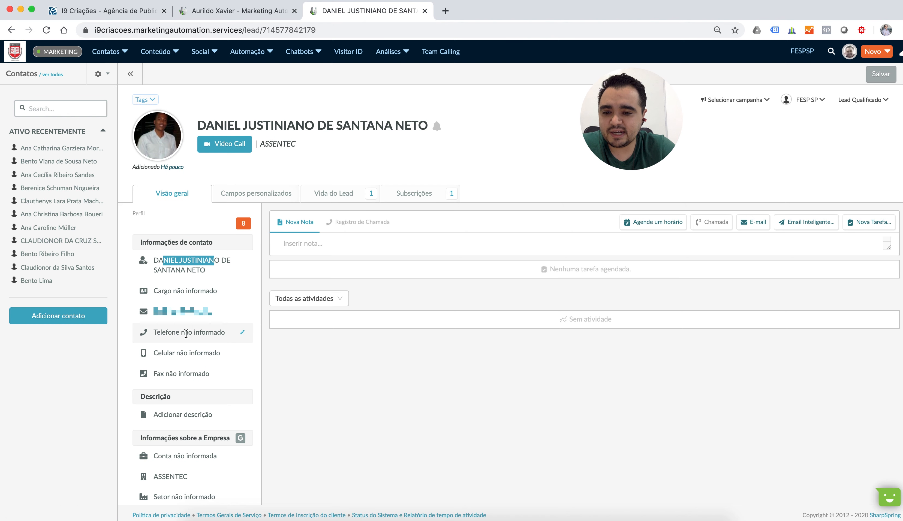
pyautogui.scroll(-3, 195, 345)
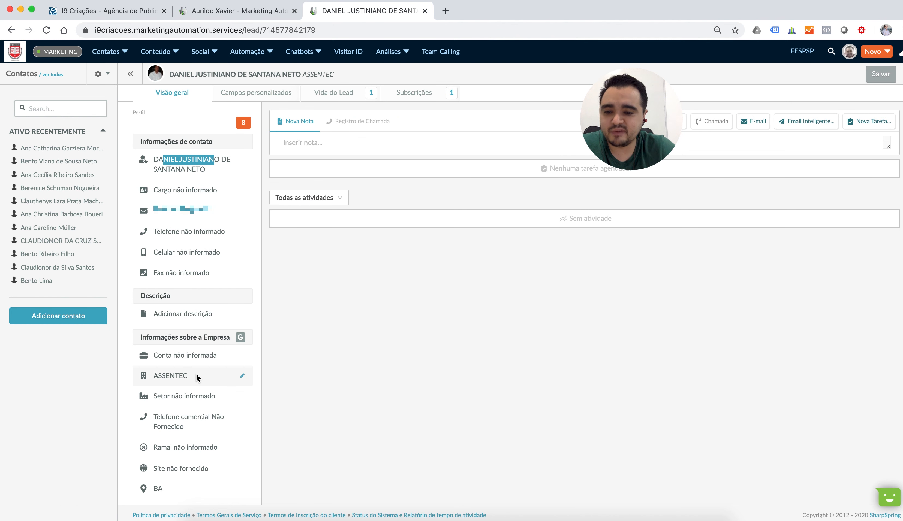
pyautogui.moveTo(166, 376); pyautogui.dragTo(208, 379)
pyautogui.scroll(2, 313, 276)
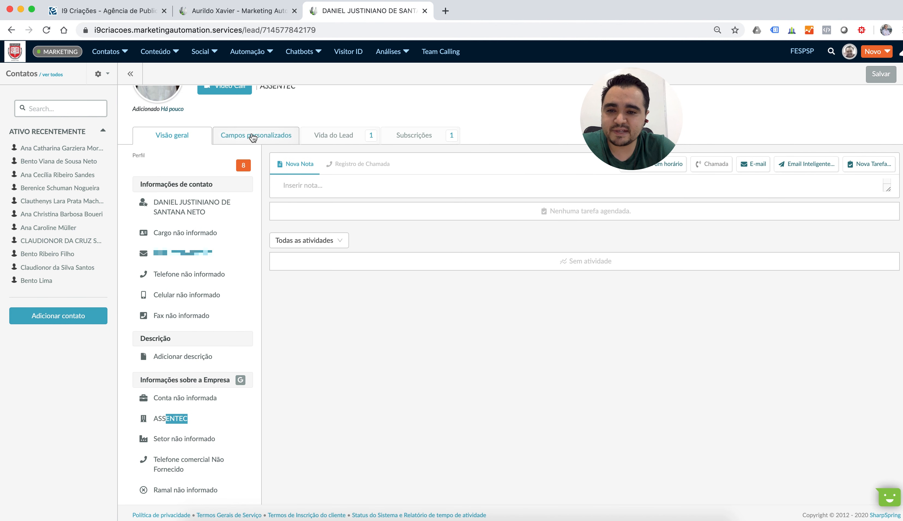
# Reopen the contact's custom fields and inspect the ORIGEM value and the TURMA and CURSO options.
pyautogui.click(252, 135)
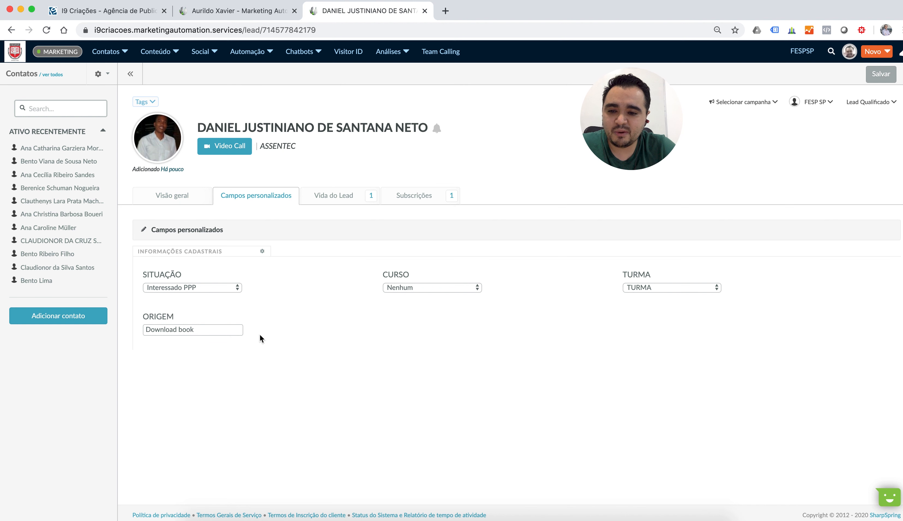
pyautogui.moveTo(233, 332); pyautogui.dragTo(151, 322)
pyautogui.click(562, 324)
pyautogui.click(638, 287)
pyautogui.click(561, 263)
pyautogui.click(419, 290)
pyautogui.click(470, 337)
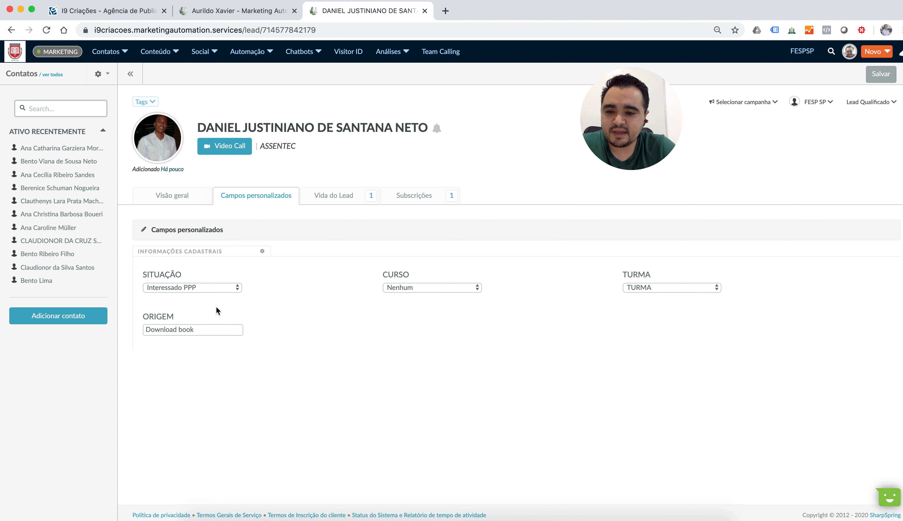